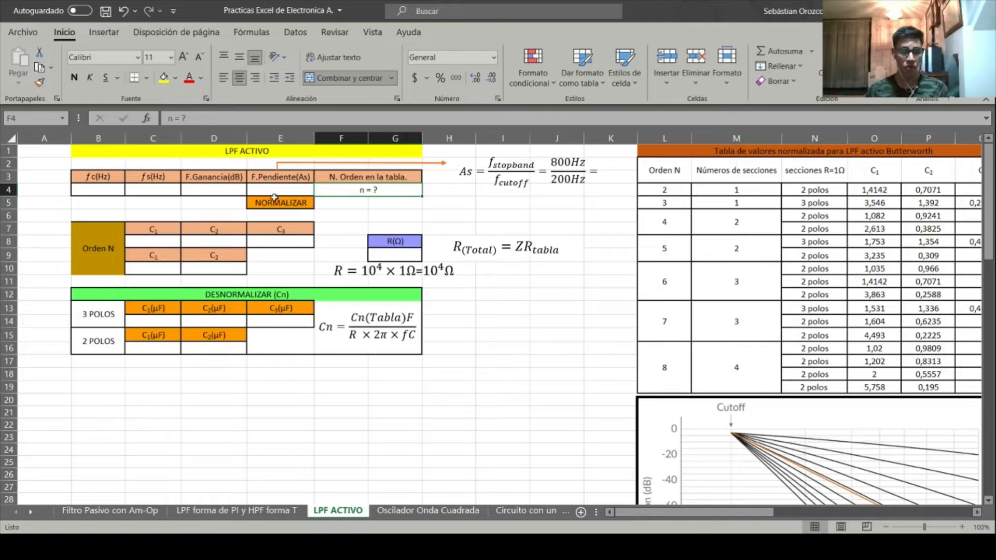
Examine the LPF ACTIVO calculation tables, the Butterworth attenuation chart and the As slope formula.
{"action": "left_click_drag", "start_coordinate": [98, 151], "coordinate": [374, 328]}
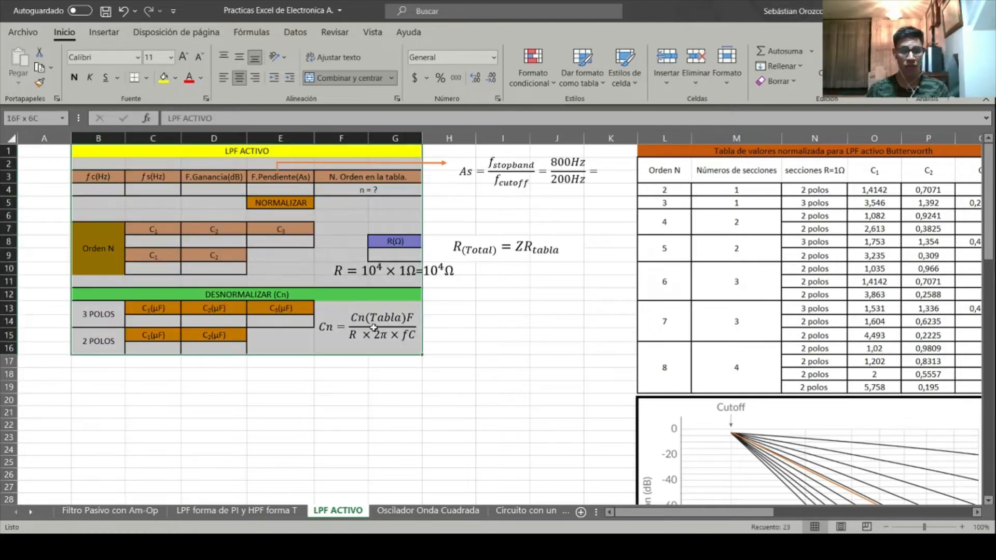
{"action": "left_click", "coordinate": [520, 384]}
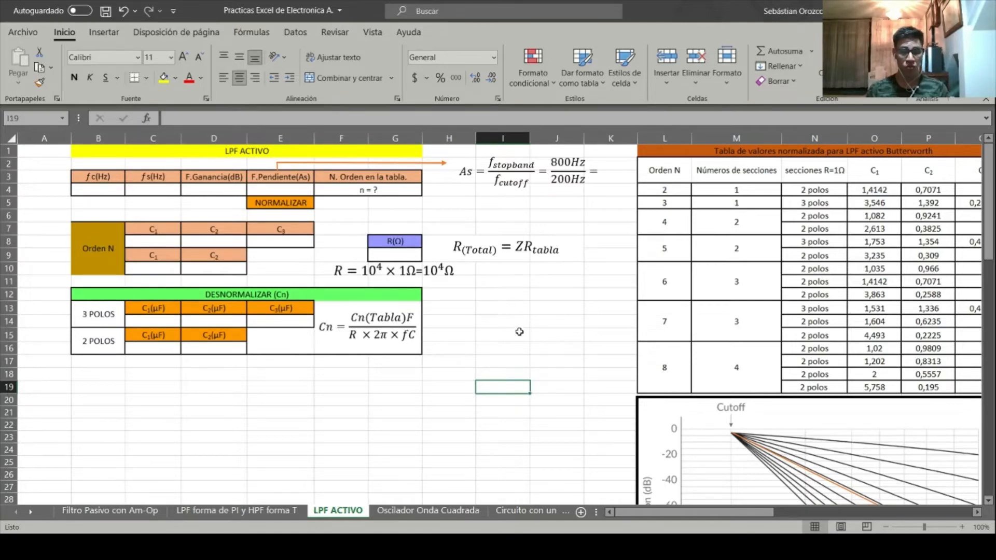
{"action": "scroll", "coordinate": [518, 327], "scroll_direction": "down", "scroll_amount": 3}
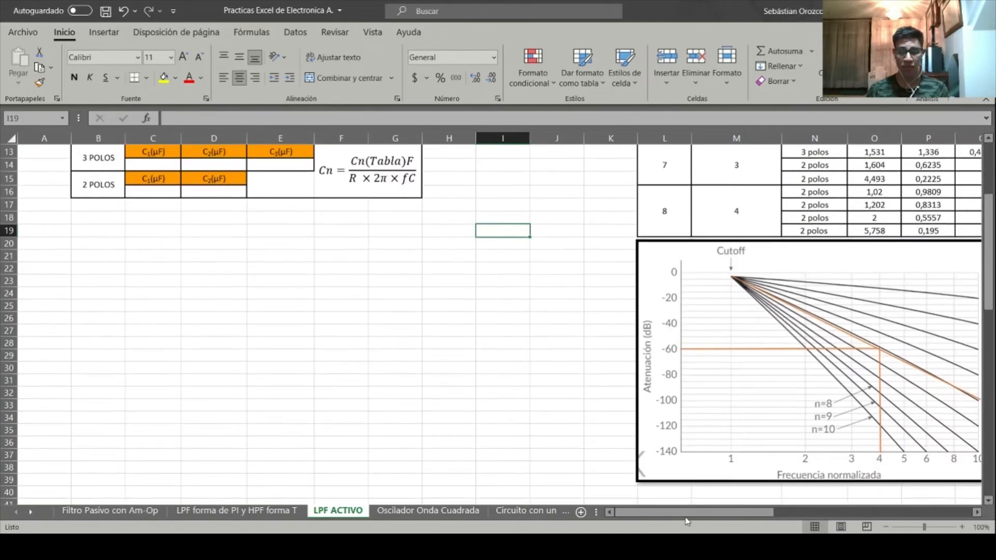
{"action": "left_click_drag", "start_coordinate": [686, 512], "coordinate": [734, 504]}
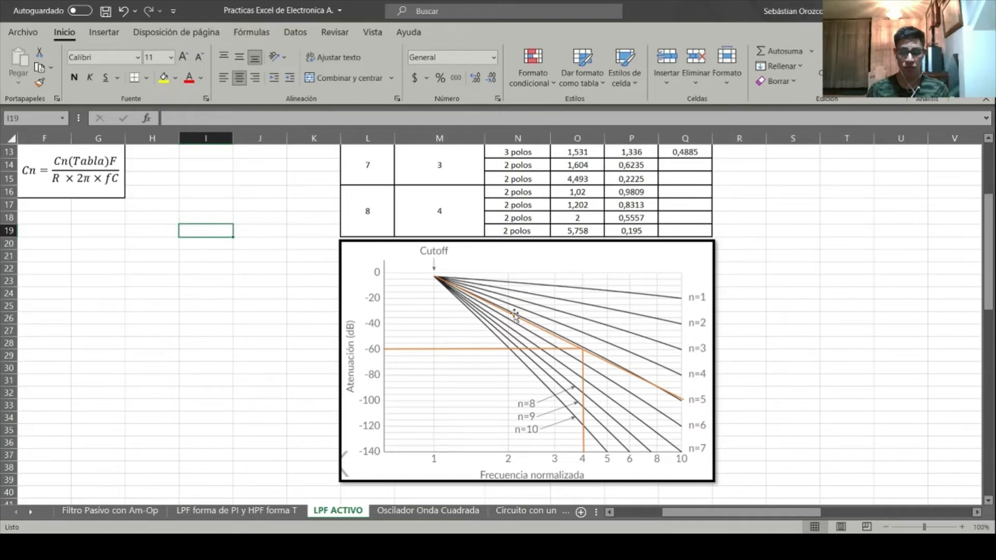
{"action": "left_click_drag", "start_coordinate": [745, 513], "coordinate": [696, 514]}
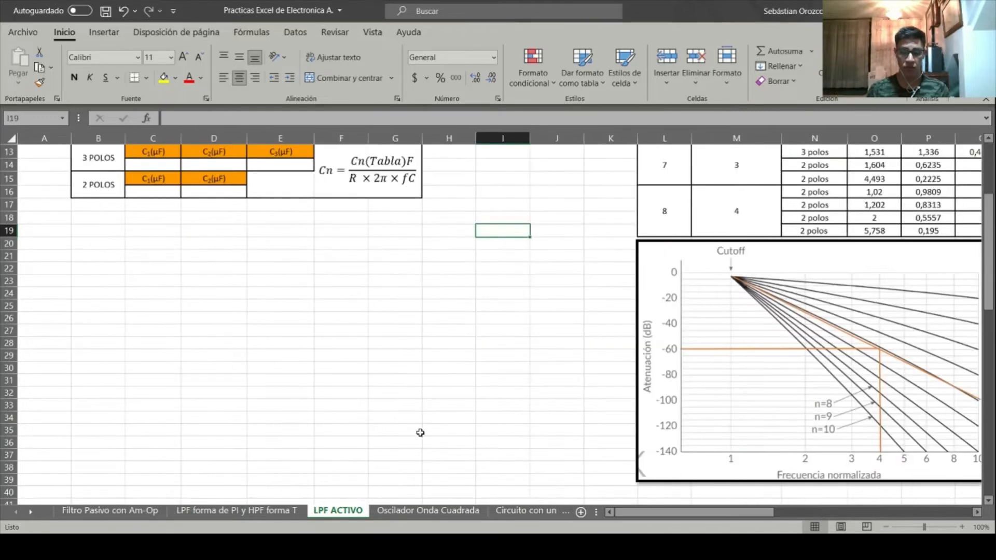
{"action": "scroll", "coordinate": [394, 420], "scroll_direction": "up", "scroll_amount": 4}
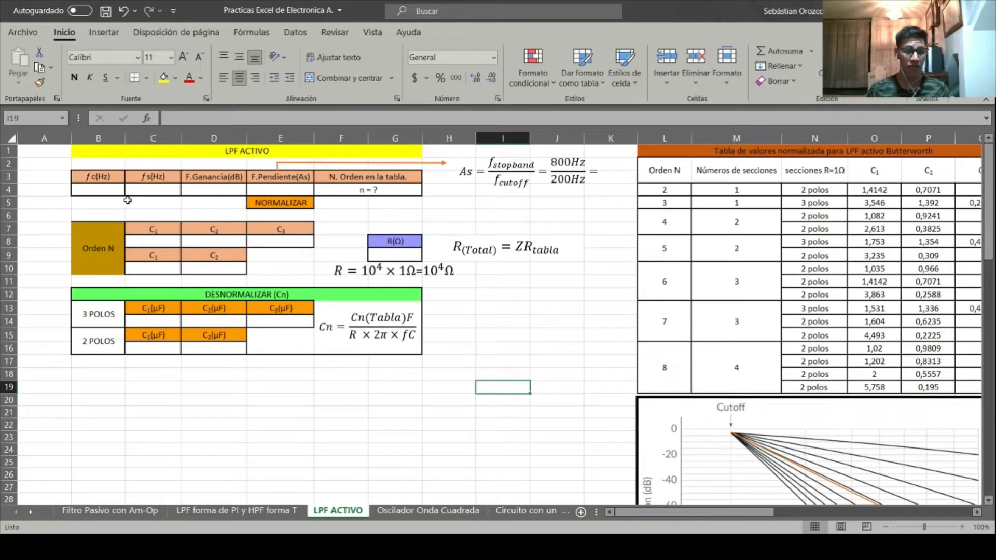
{"action": "left_click", "coordinate": [110, 189]}
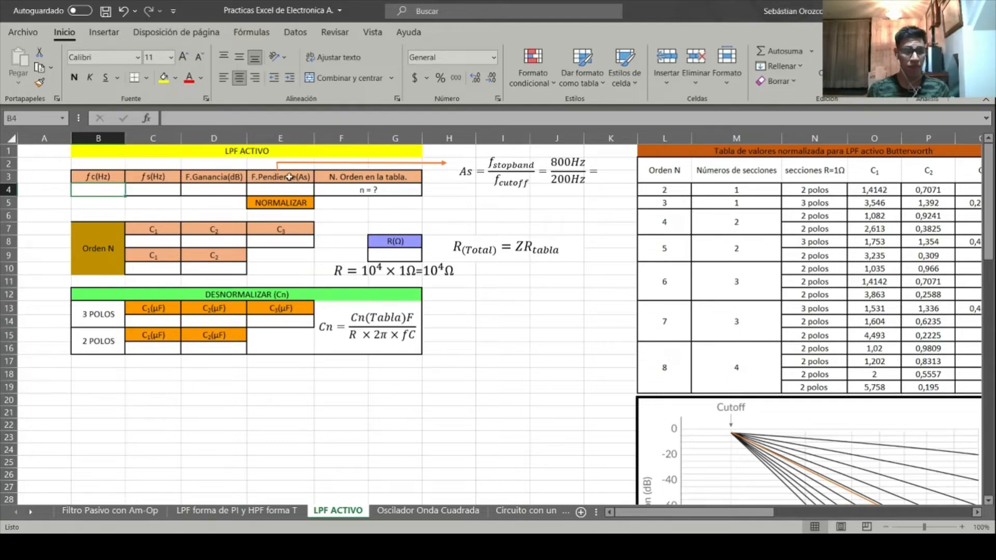
{"action": "left_click", "coordinate": [297, 200]}
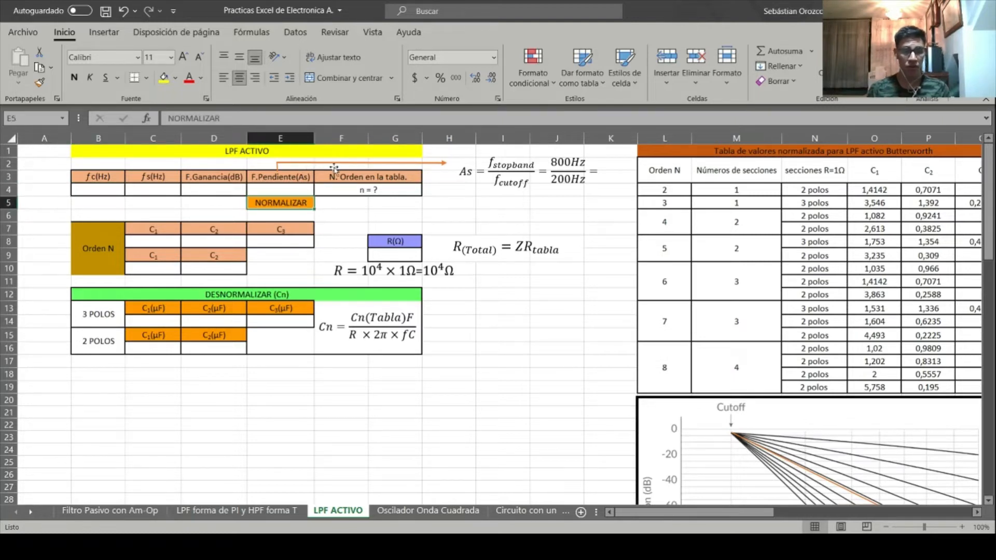
{"action": "left_click_drag", "start_coordinate": [460, 174], "coordinate": [585, 190]}
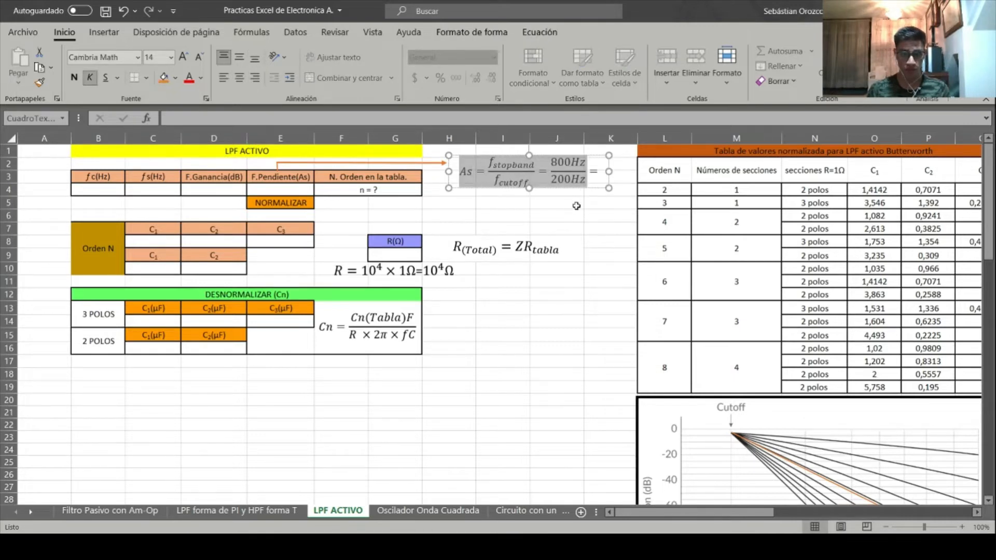
{"action": "left_click", "coordinate": [551, 201]}
Enter the filter specifications in row 4: fc 200 Hz, fs 800 Hz and gain factor -60 dB.
{"action": "left_click", "coordinate": [90, 193]}
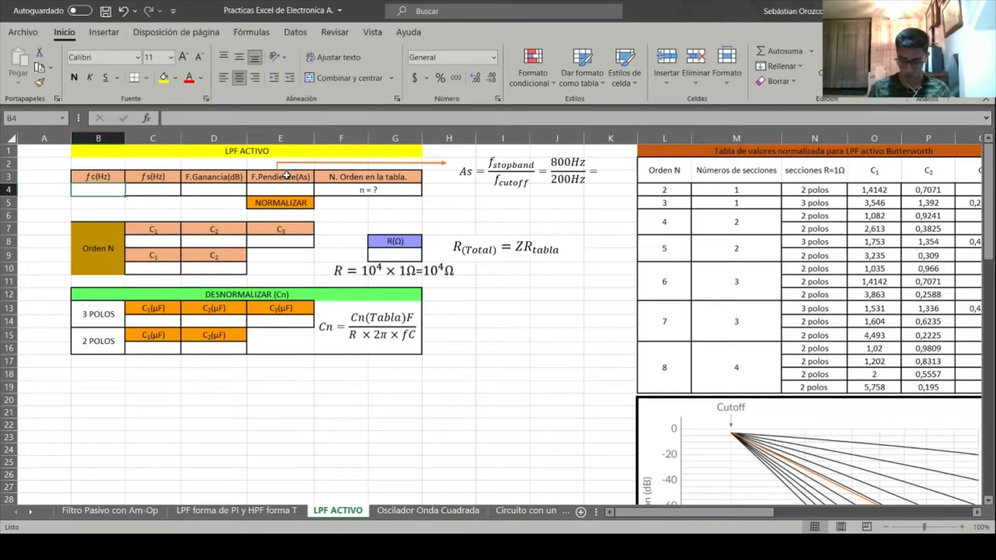
{"action": "type", "text": "200"}
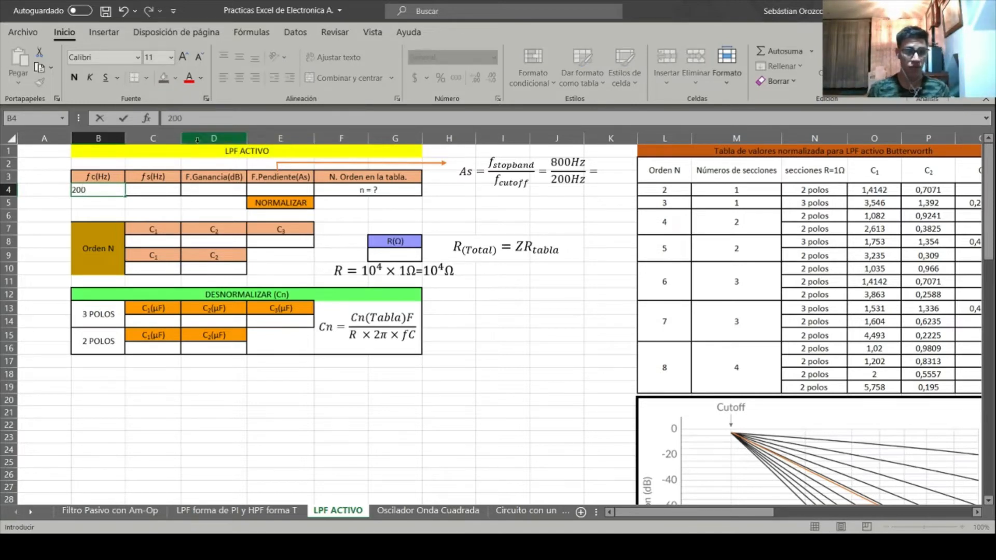
{"action": "left_click", "coordinate": [158, 192]}
{"action": "type", "text": "800"}
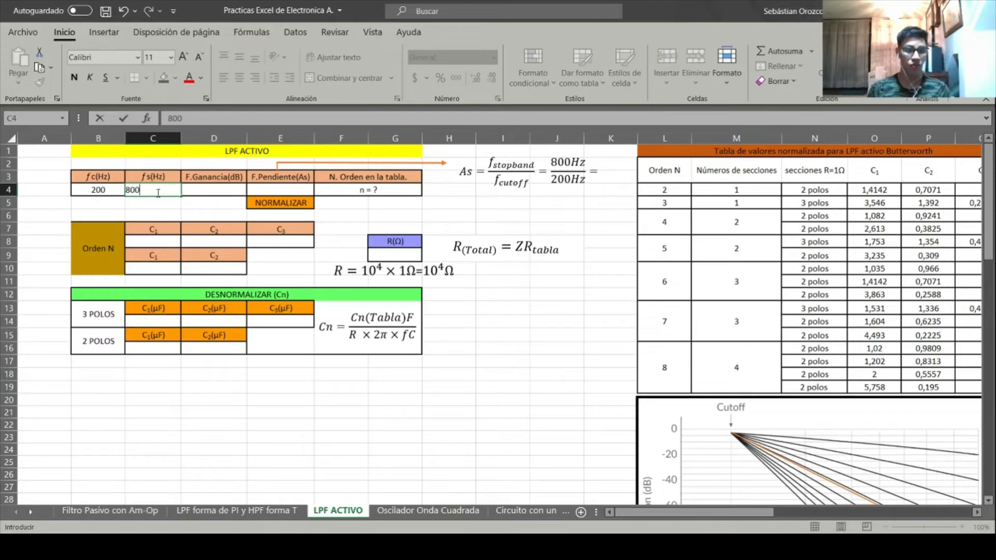
{"action": "left_click", "coordinate": [210, 192]}
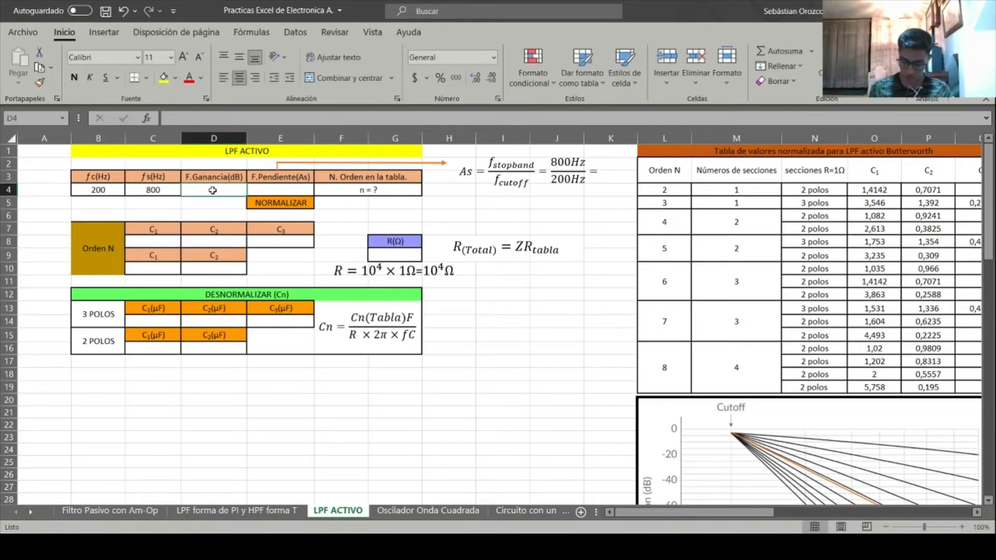
{"action": "type", "text": "="}
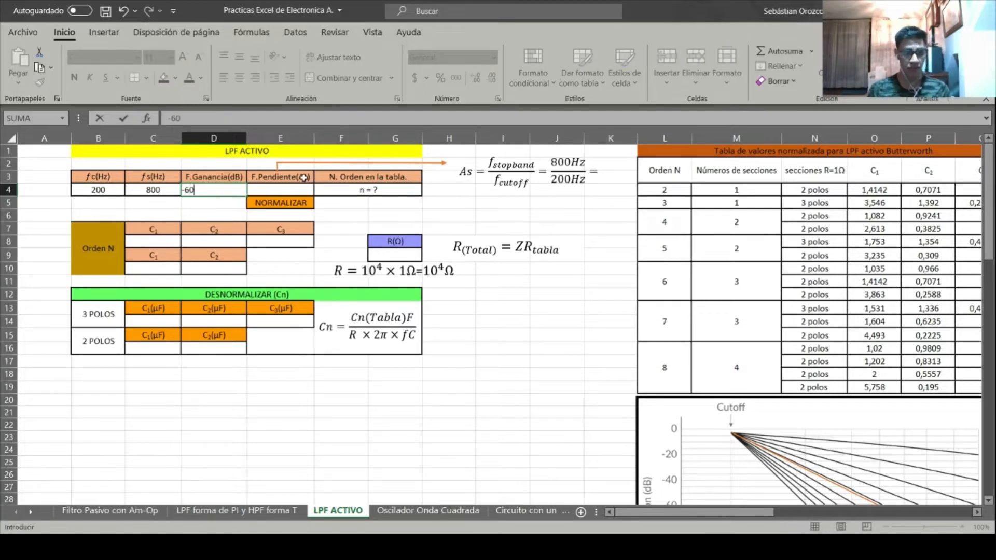
Calculate the slope factor As in E4 with the formula =C4/B4.
{"action": "left_click", "coordinate": [294, 186]}
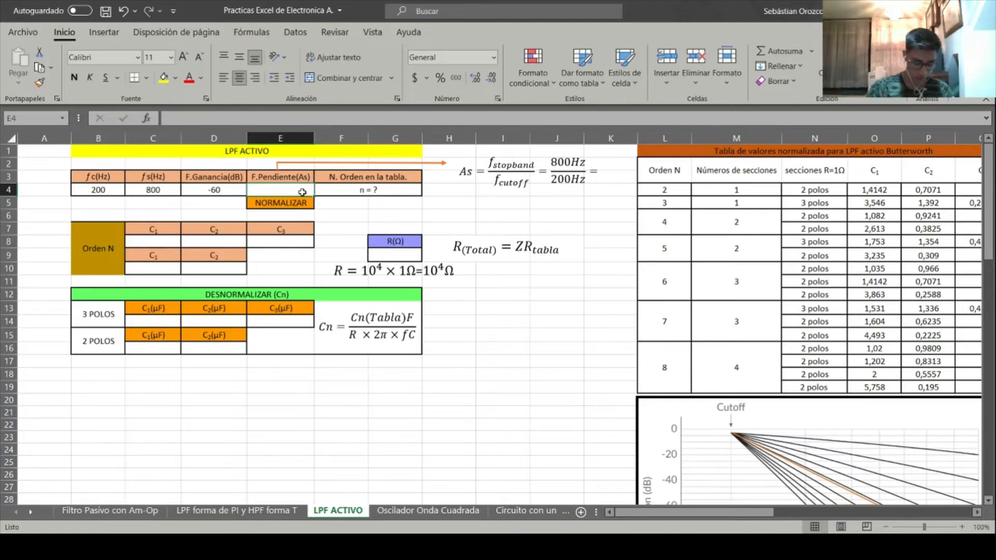
{"action": "type", "text": "="}
{"action": "left_click", "coordinate": [157, 193]}
{"action": "type", "text": "/"}
{"action": "left_click", "coordinate": [106, 190]}
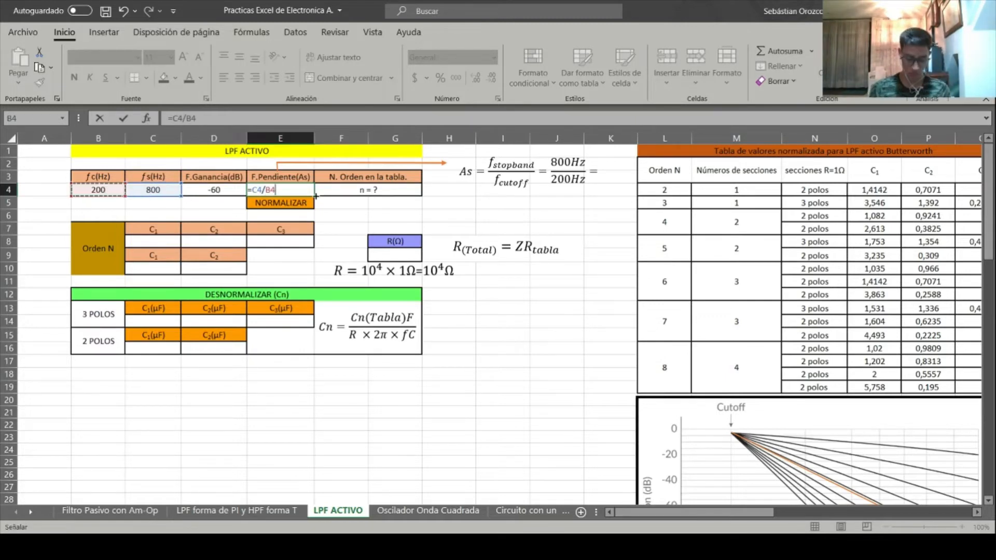
{"action": "key", "text": "Return"}
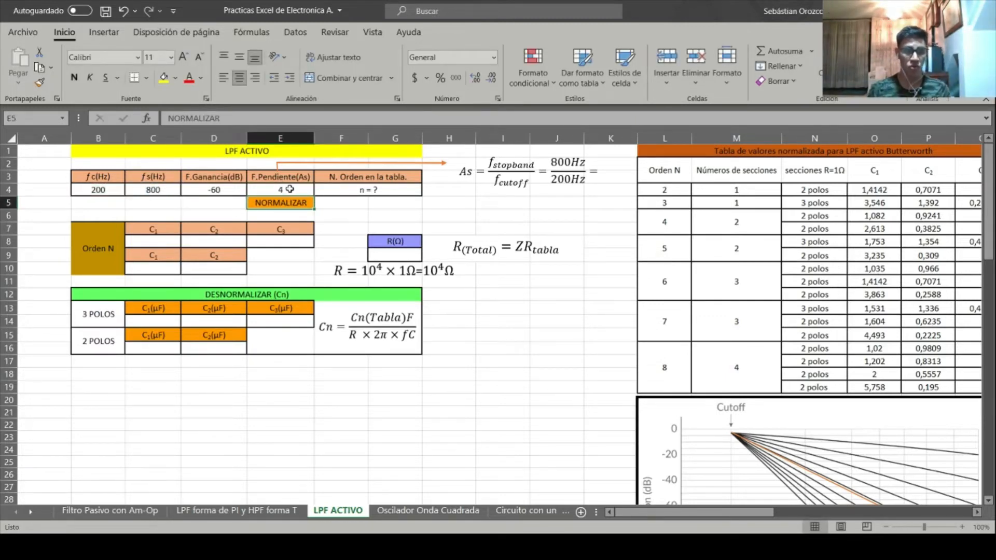
Read the filter order from the attenuation chart and set the table order cell F4 to n = 5.
{"action": "left_click", "coordinate": [284, 187]}
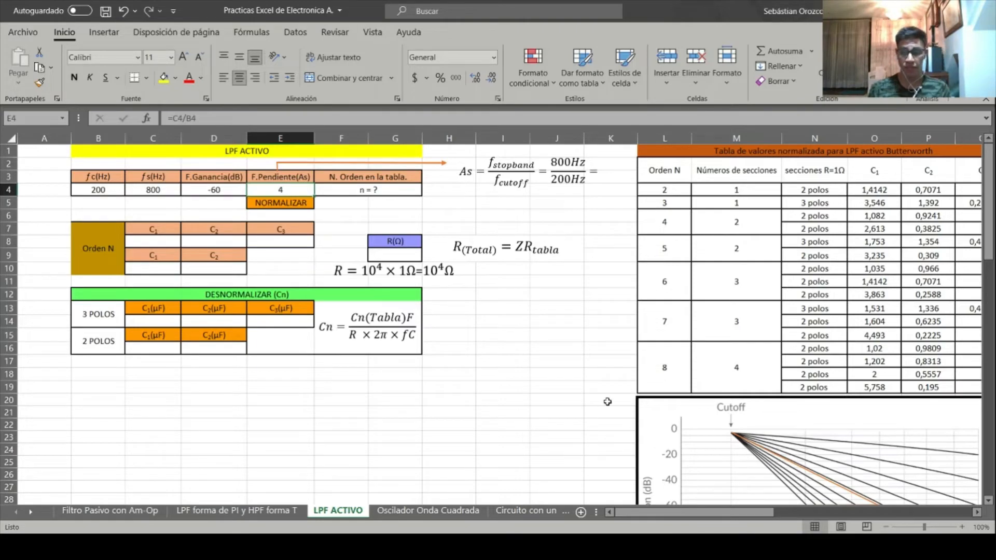
{"action": "scroll", "coordinate": [610, 383], "scroll_direction": "down", "scroll_amount": 4}
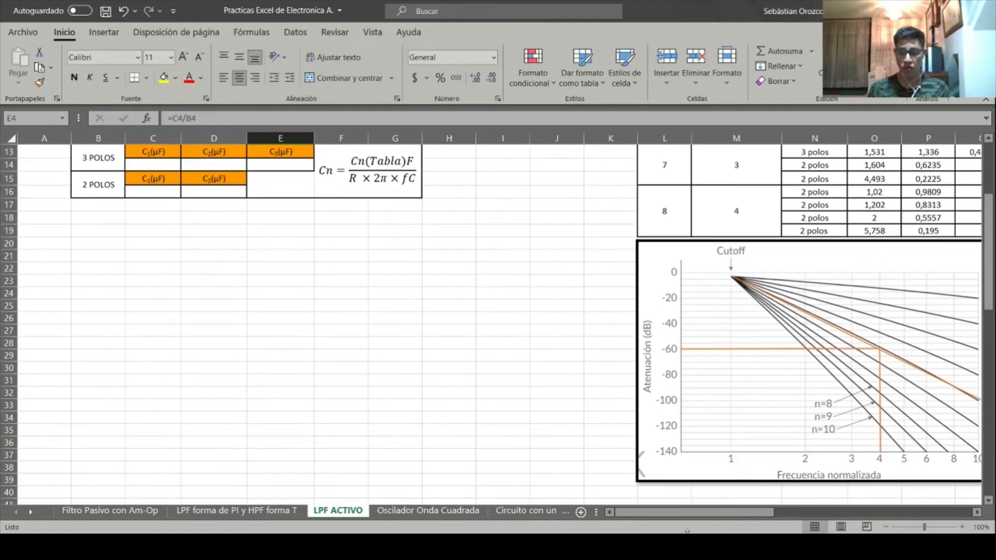
{"action": "scroll", "coordinate": [559, 368], "scroll_direction": "right", "scroll_amount": 4}
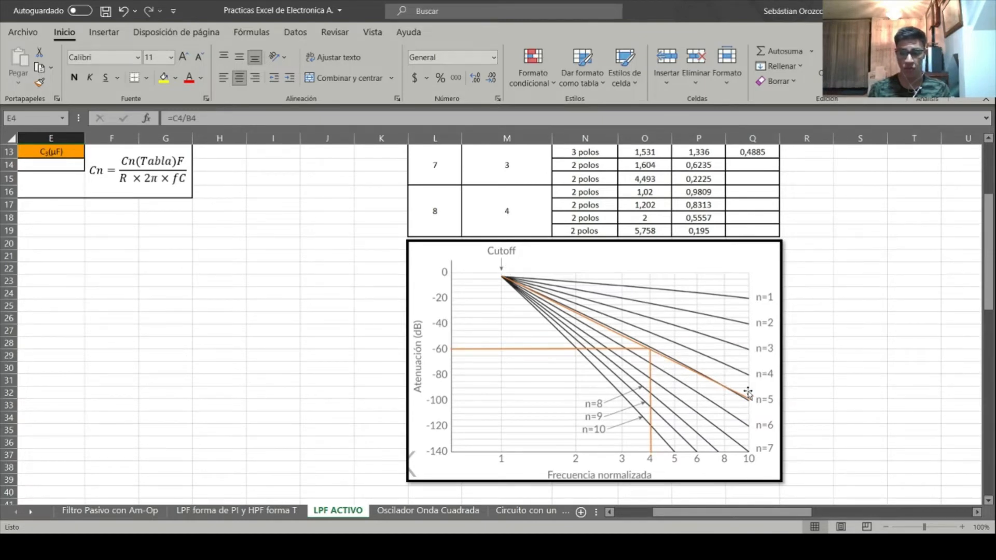
{"action": "left_click_drag", "start_coordinate": [763, 512], "coordinate": [723, 512]}
{"action": "scroll", "coordinate": [384, 413], "scroll_direction": "up", "scroll_amount": 4}
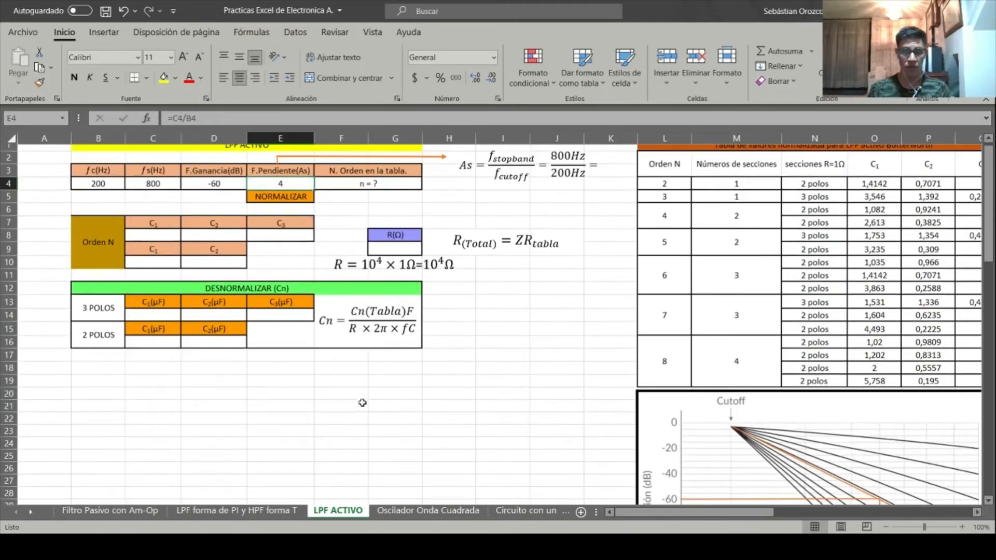
{"action": "left_click", "coordinate": [385, 195]}
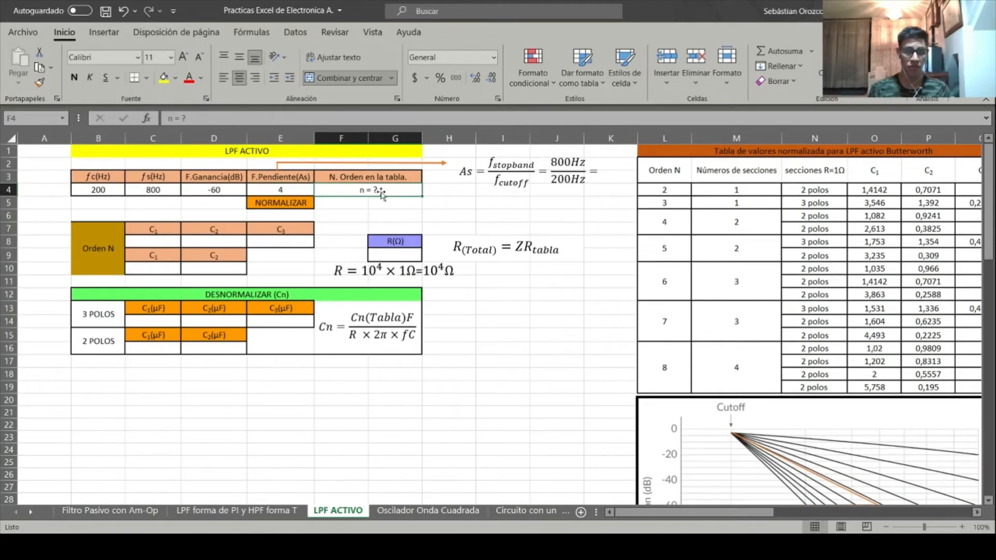
{"action": "left_click", "coordinate": [186, 117]}
{"action": "key", "text": "BackSpace"}
{"action": "type", "text": "5"}
{"action": "left_click", "coordinate": [498, 332]}
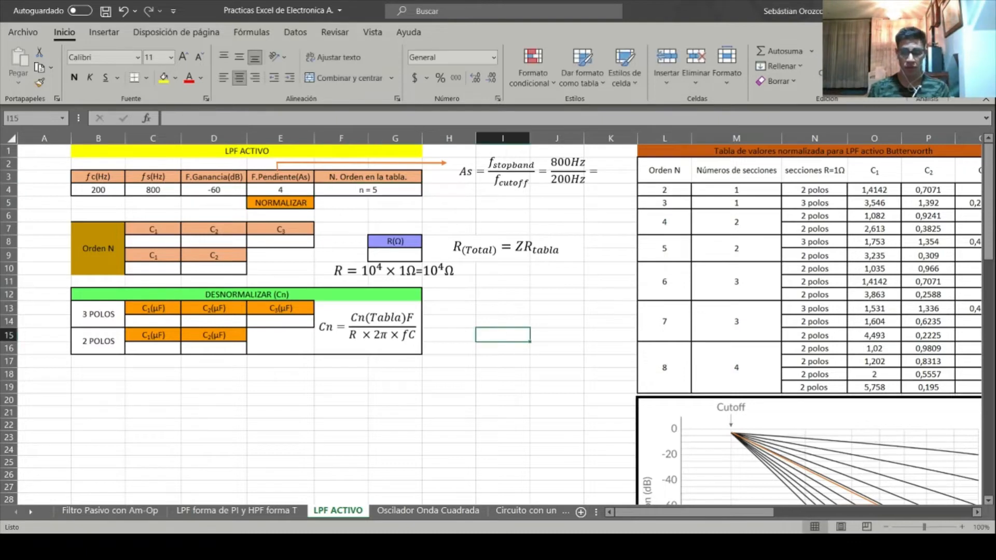
Highlight the order 5 rows of the normalized Butterworth table with a gold fill.
{"action": "scroll", "coordinate": [490, 279], "scroll_direction": "right", "scroll_amount": 6}
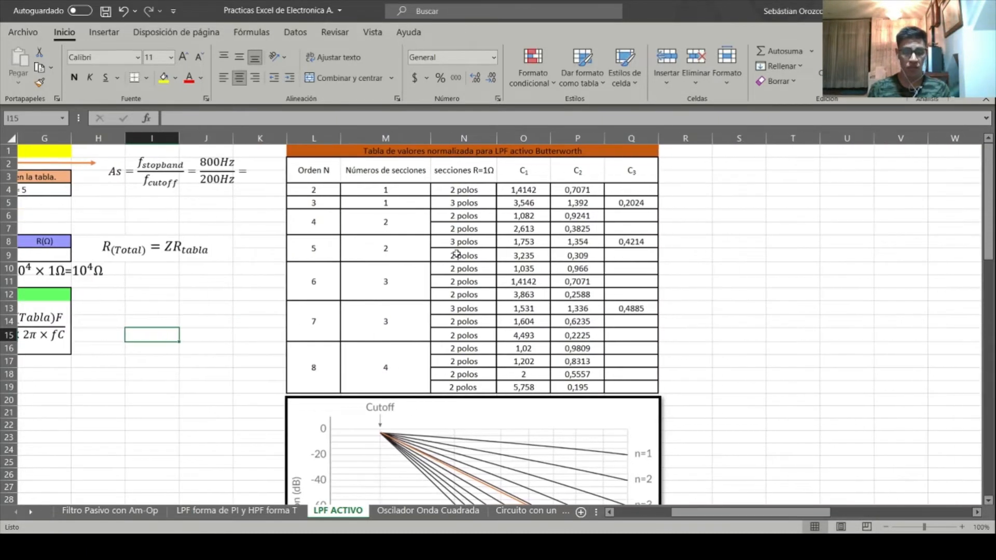
{"action": "left_click", "coordinate": [324, 252]}
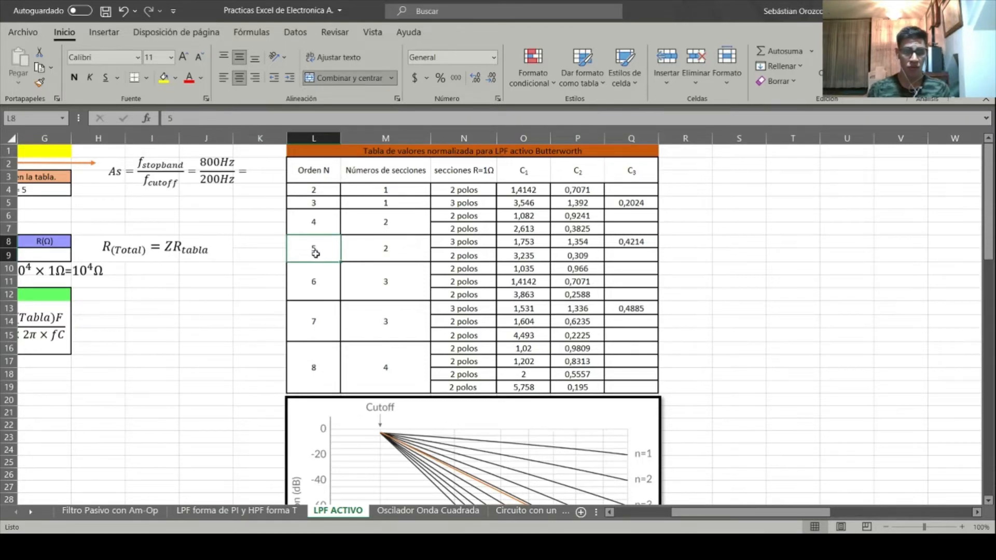
{"action": "left_click_drag", "start_coordinate": [321, 246], "coordinate": [609, 249]}
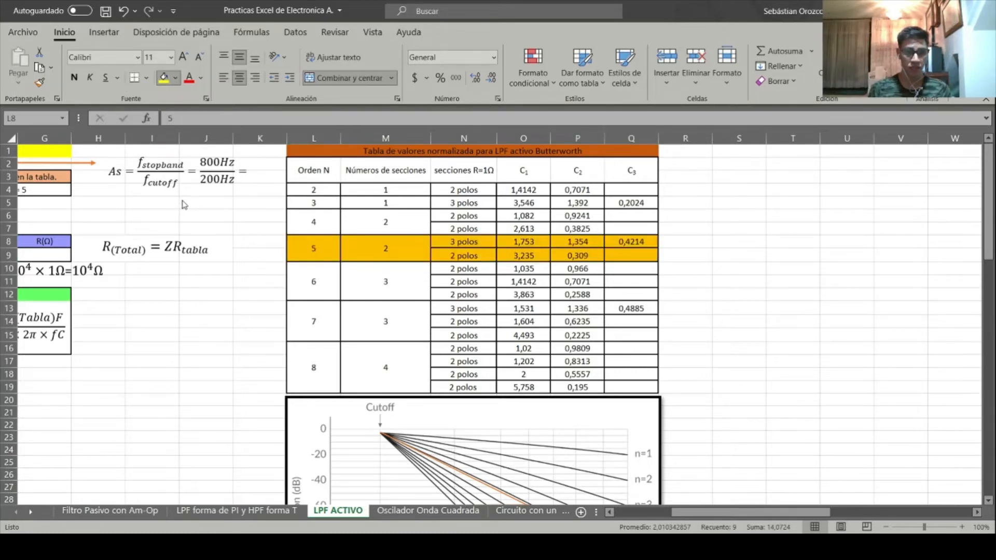
{"action": "left_click_drag", "start_coordinate": [724, 516], "coordinate": [677, 521]}
{"action": "left_click", "coordinate": [397, 363]}
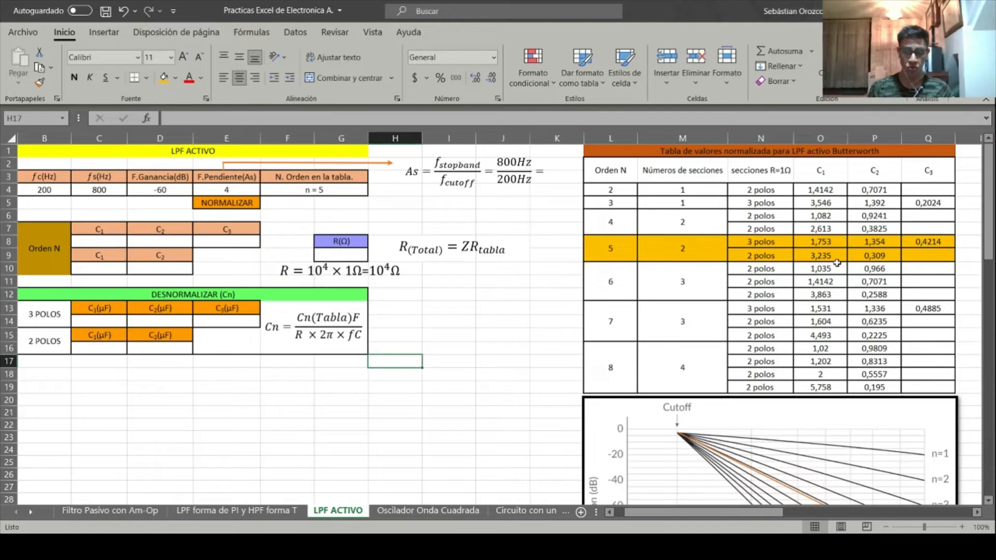
Enter the order 5 three-pole normalized values in row 8: C1 1,753, C2 1,354 and C3 0,4214.
{"action": "left_click_drag", "start_coordinate": [691, 512], "coordinate": [669, 513]}
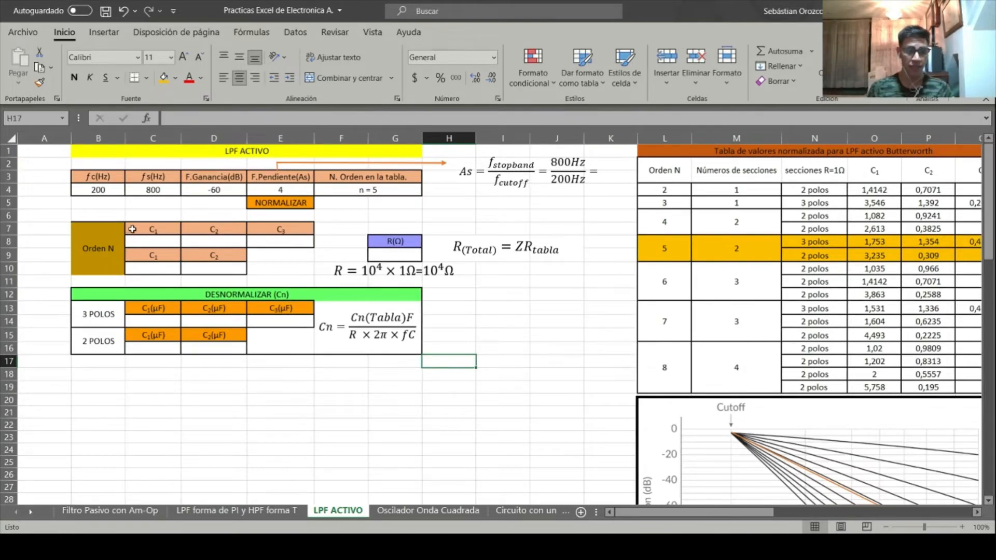
{"action": "left_click_drag", "start_coordinate": [134, 229], "coordinate": [277, 243]}
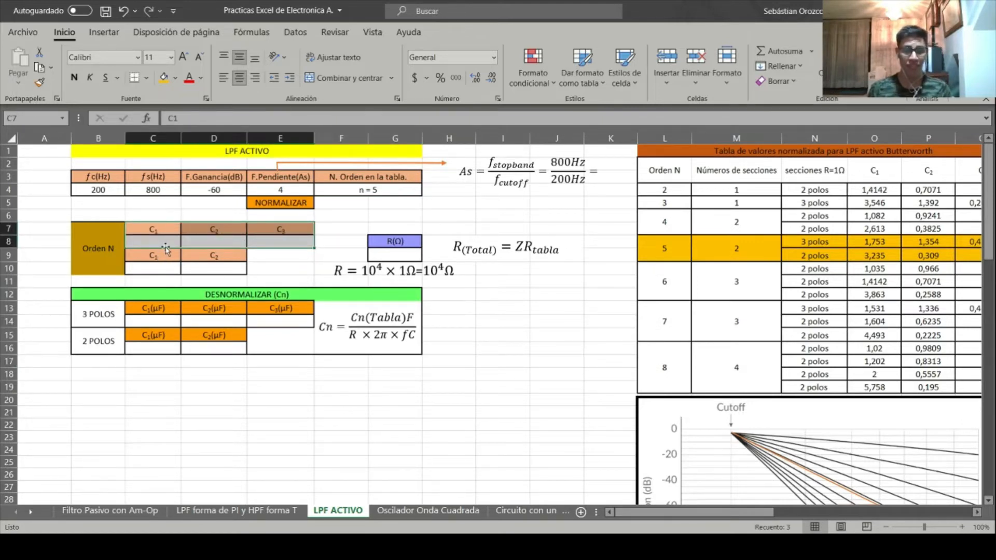
{"action": "left_click_drag", "start_coordinate": [157, 260], "coordinate": [204, 263]}
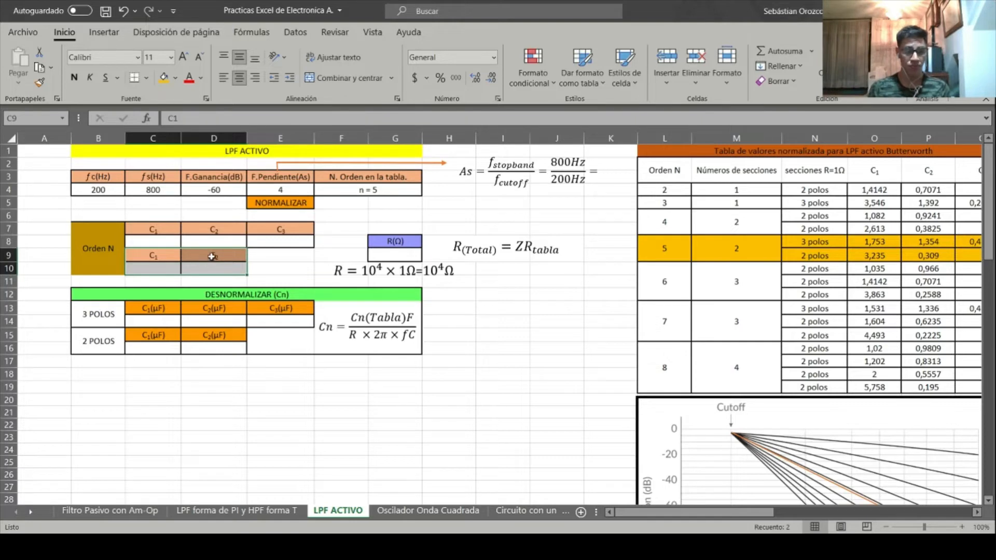
{"action": "left_click", "coordinate": [169, 241]}
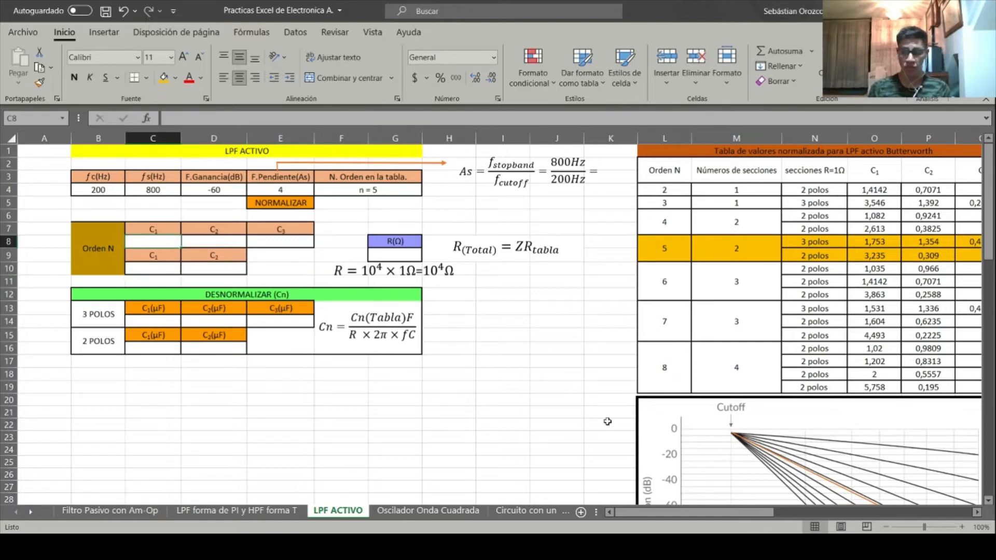
{"action": "left_click_drag", "start_coordinate": [684, 514], "coordinate": [691, 517]}
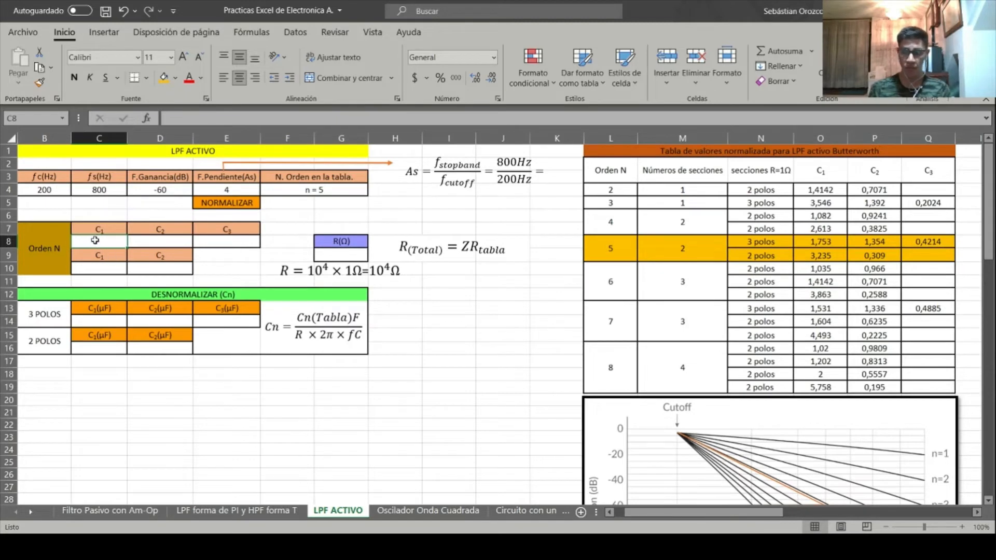
{"action": "type", "text": "1,"}
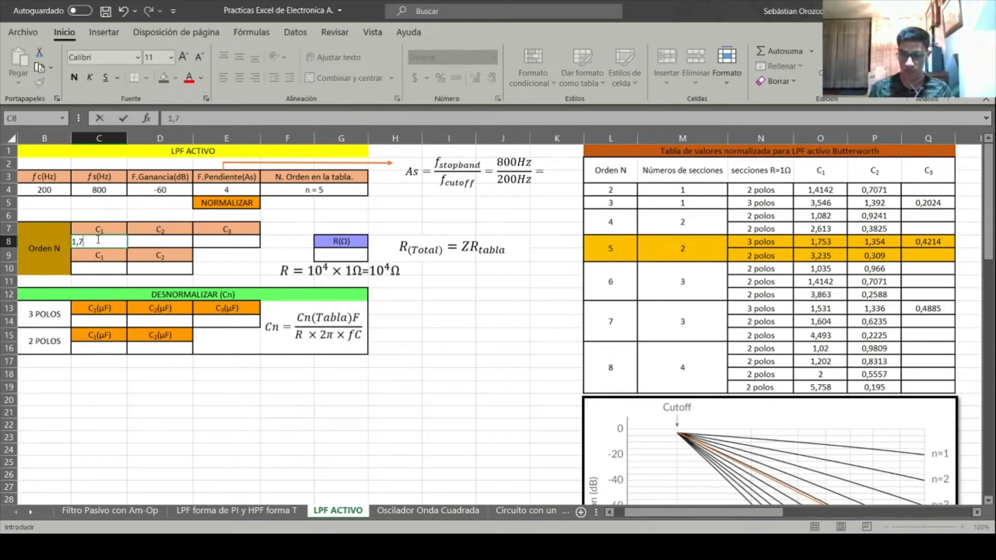
{"action": "type", "text": "753"}
{"action": "left_click", "coordinate": [158, 244]}
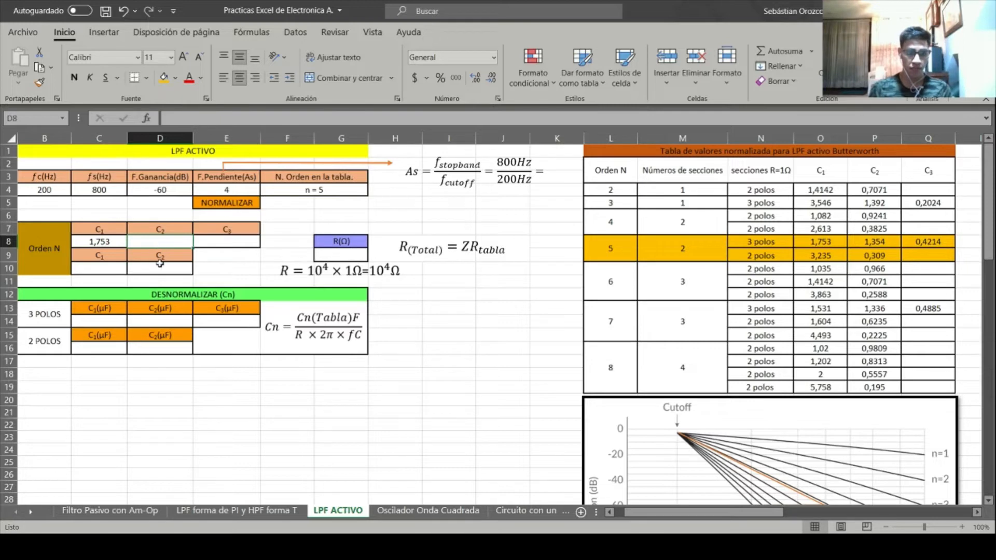
{"action": "type", "text": "1,354"}
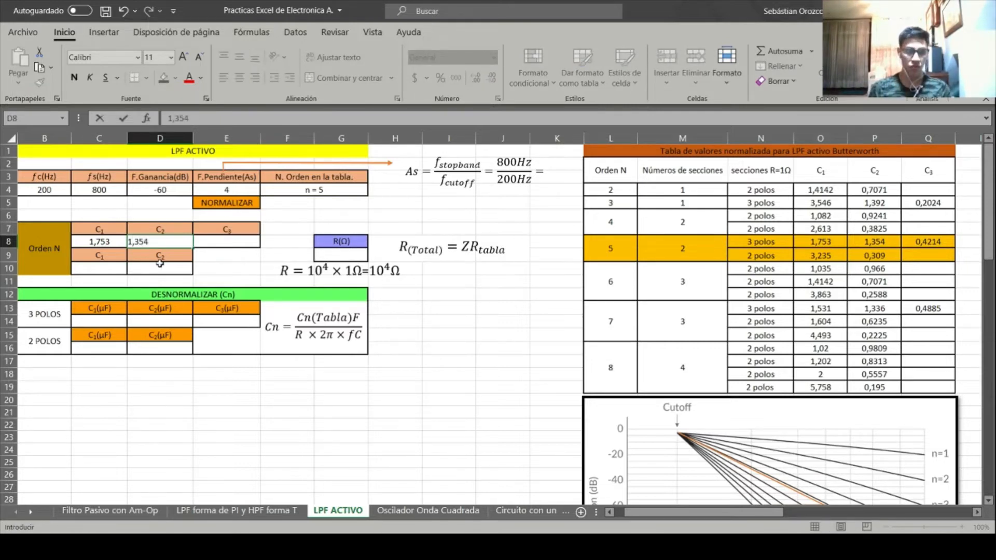
{"action": "left_click", "coordinate": [224, 247]}
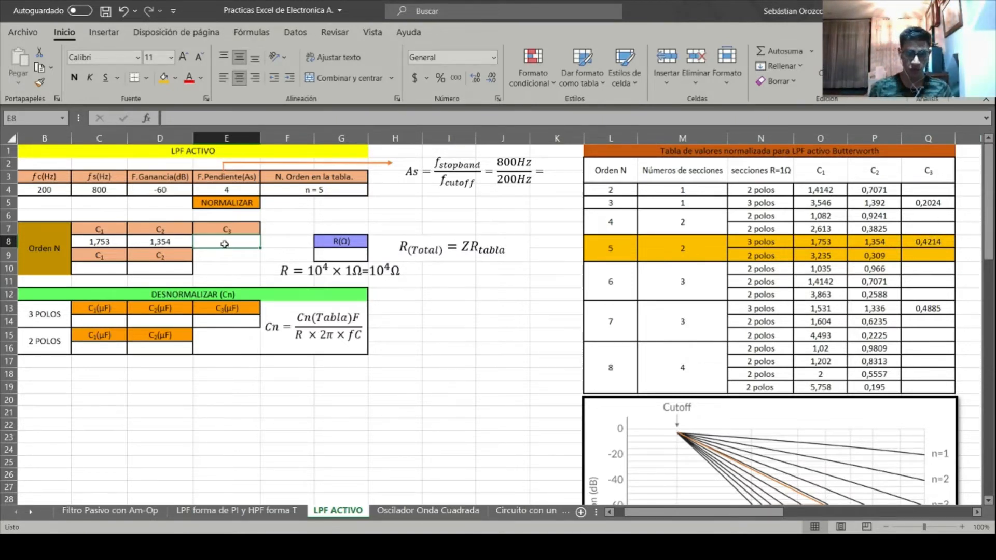
{"action": "type", "text": "0,4214"}
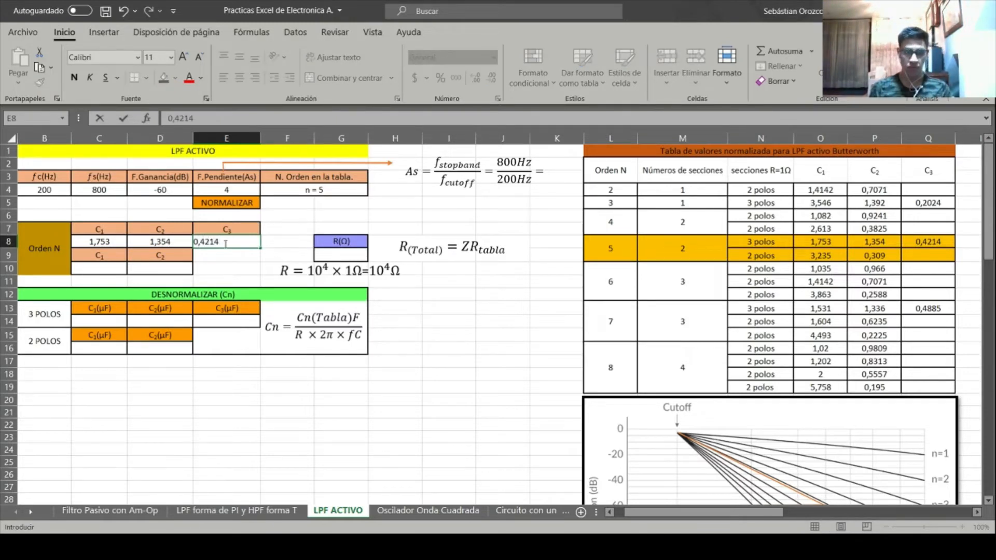
Enter the order 5 two-pole normalized values in row 10: C1 3,235 and C2 0,309.
{"action": "left_click", "coordinate": [96, 270]}
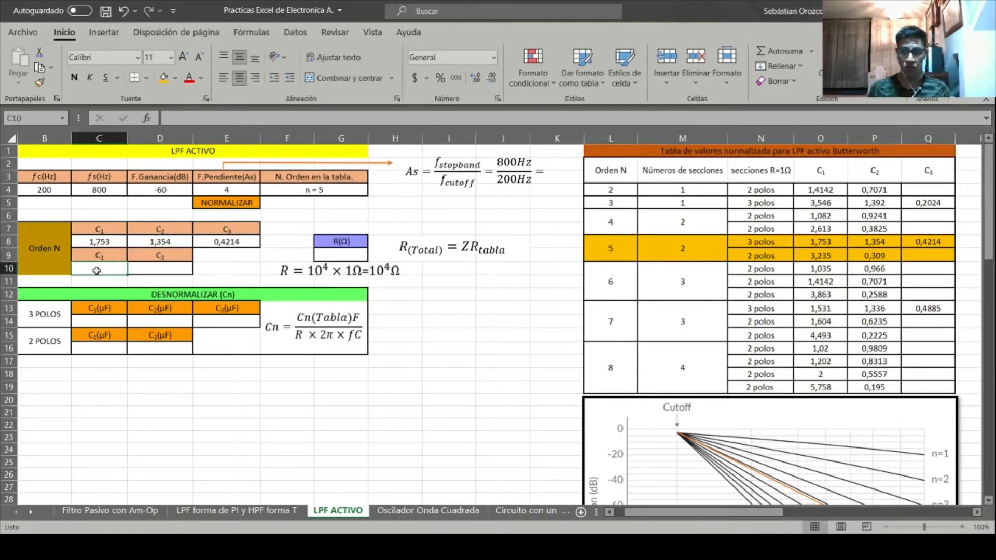
{"action": "type", "text": "3"}
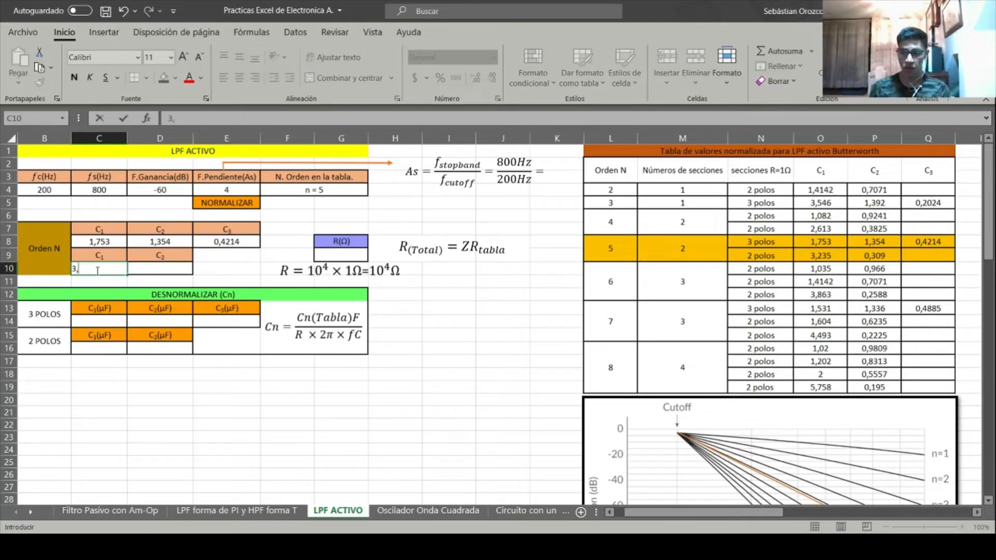
{"action": "type", "text": ",235"}
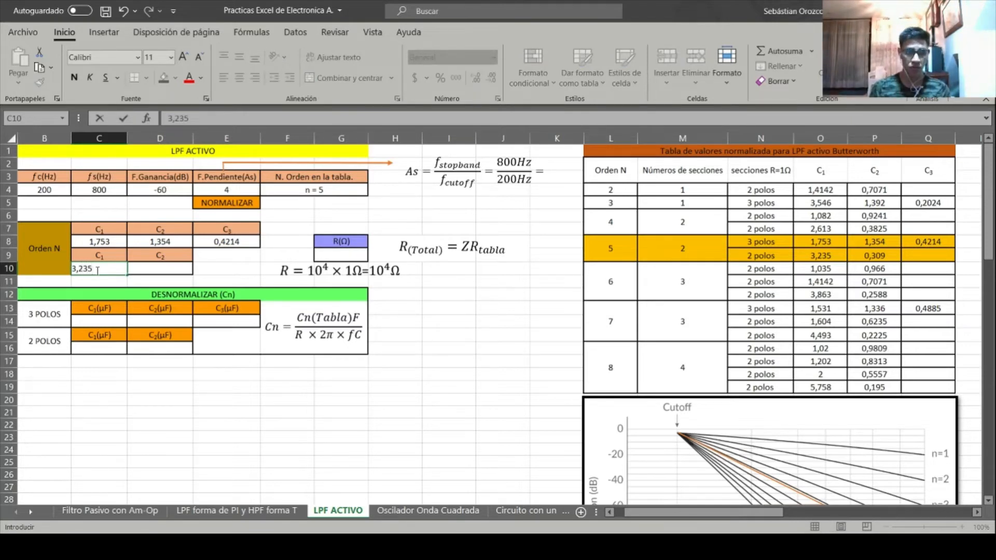
{"action": "left_click", "coordinate": [164, 265]}
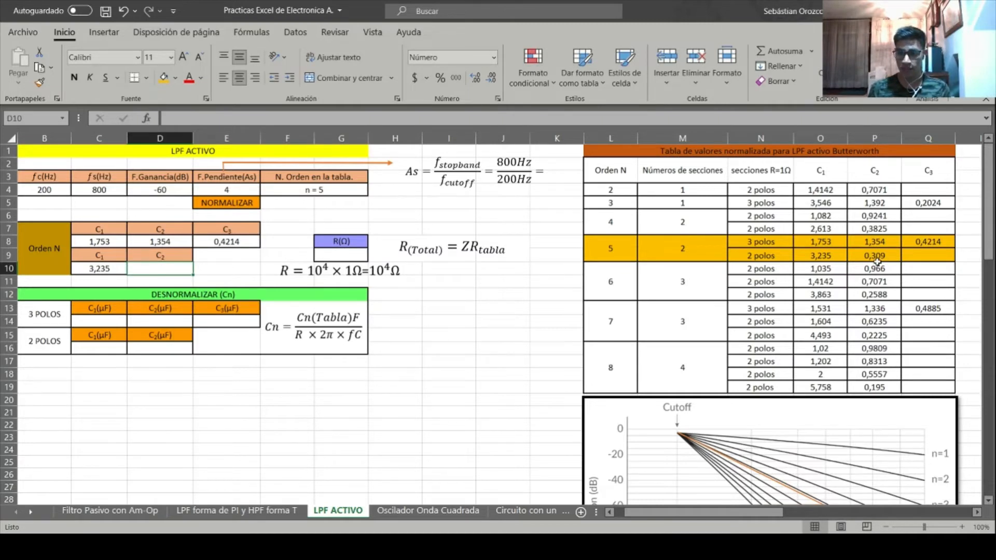
{"action": "type", "text": "0,309"}
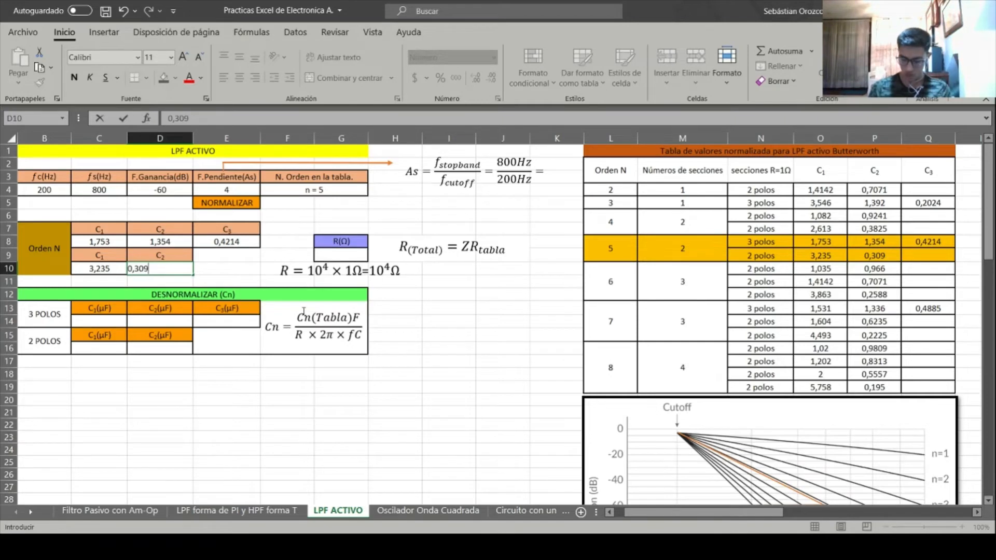
{"action": "left_click", "coordinate": [212, 270]}
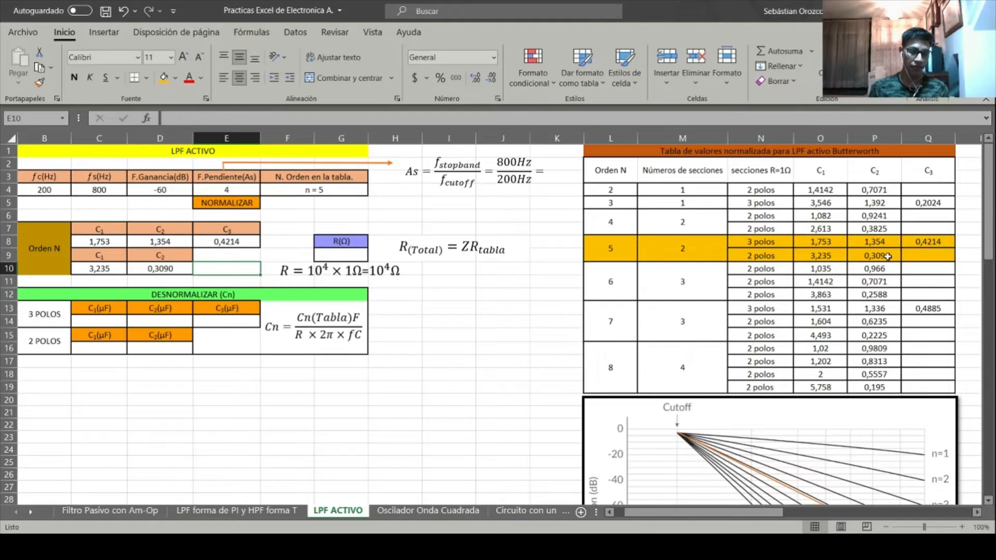
Try five and three displayed decimals for the two-pole C2 value in D10 and return it to four.
{"action": "left_click", "coordinate": [177, 266]}
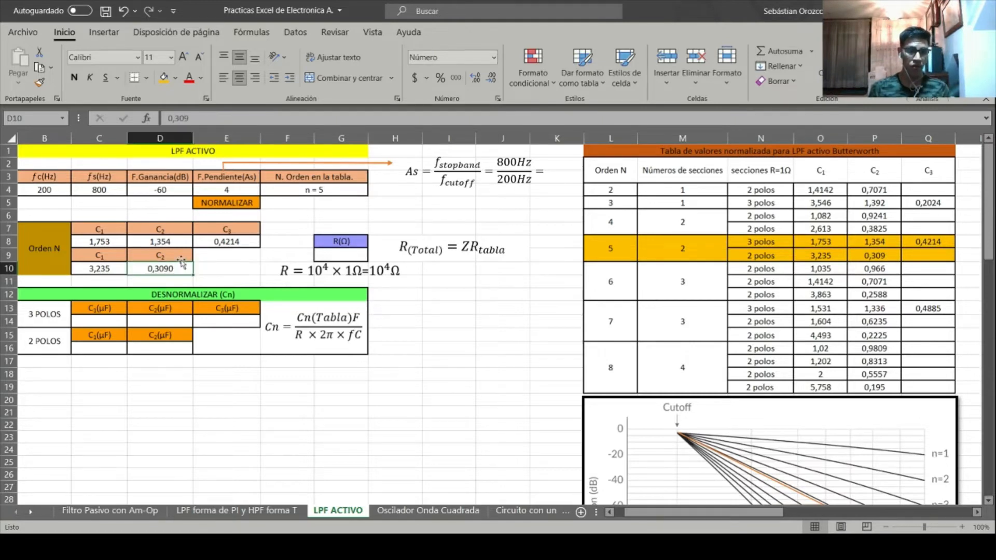
{"action": "left_click", "coordinate": [479, 80]}
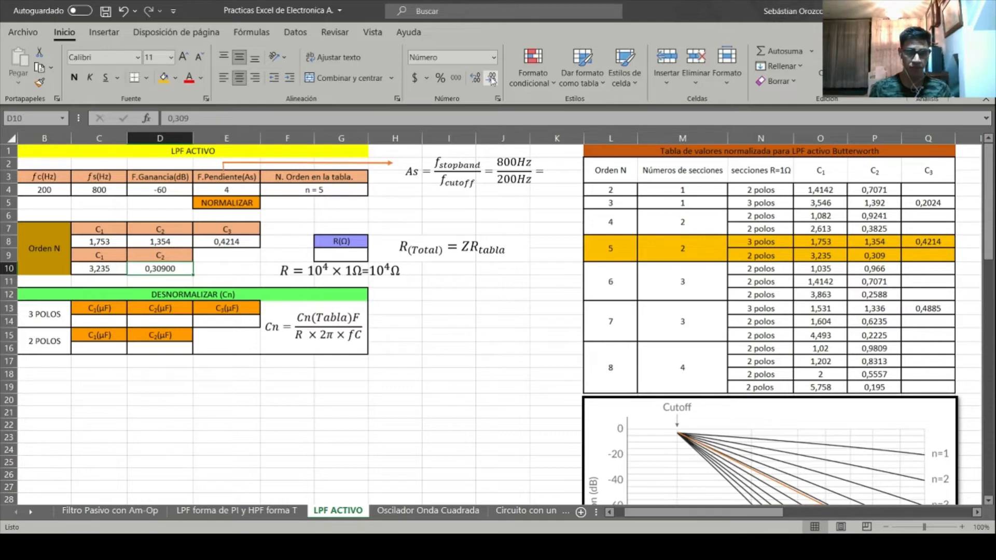
{"action": "left_click", "coordinate": [491, 80]}
{"action": "left_click", "coordinate": [492, 79]}
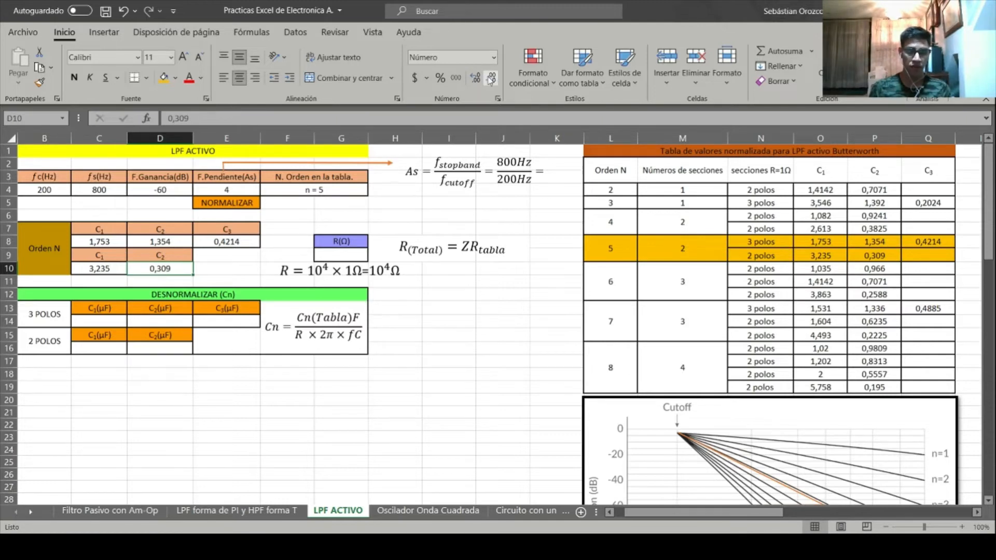
{"action": "left_click", "coordinate": [473, 79]}
{"action": "left_click", "coordinate": [397, 309]}
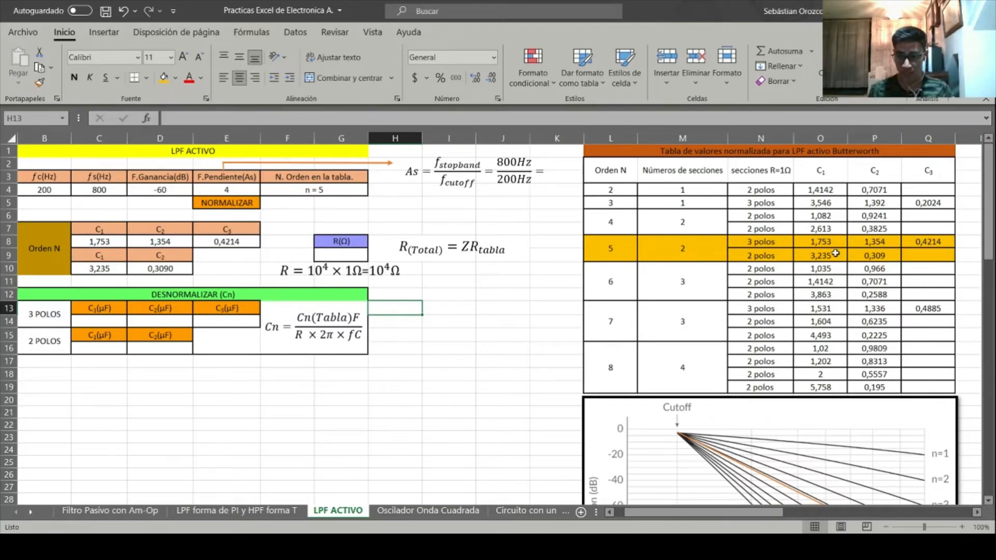
Calculate the total resistance R in G9 with the formula =10^4*1.
{"action": "left_click", "coordinate": [351, 251]}
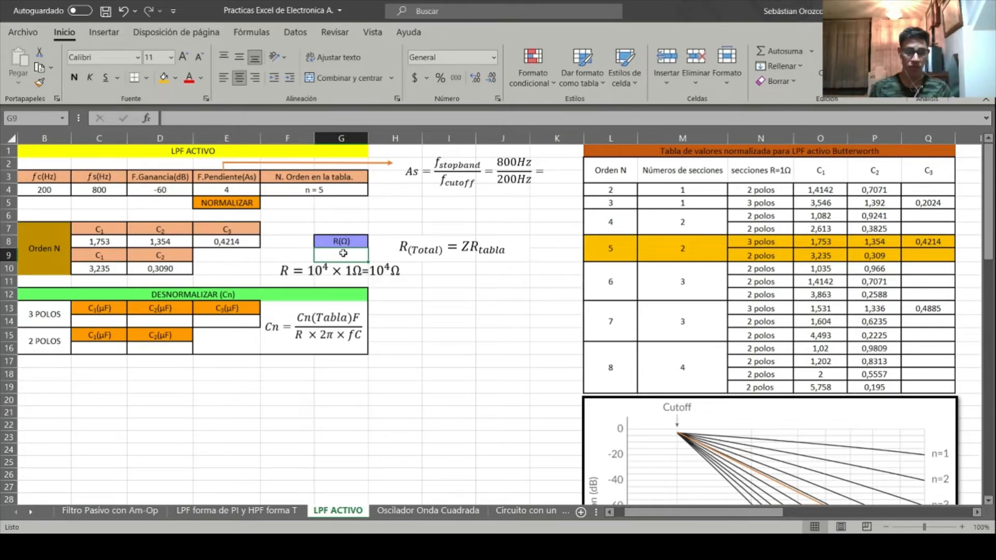
{"action": "type", "text": "="}
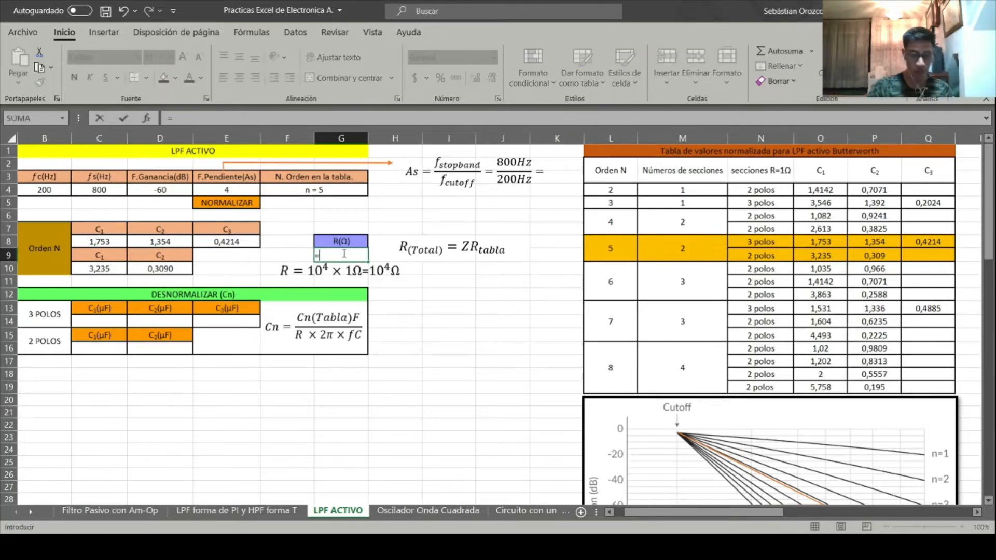
{"action": "type", "text": "10^"}
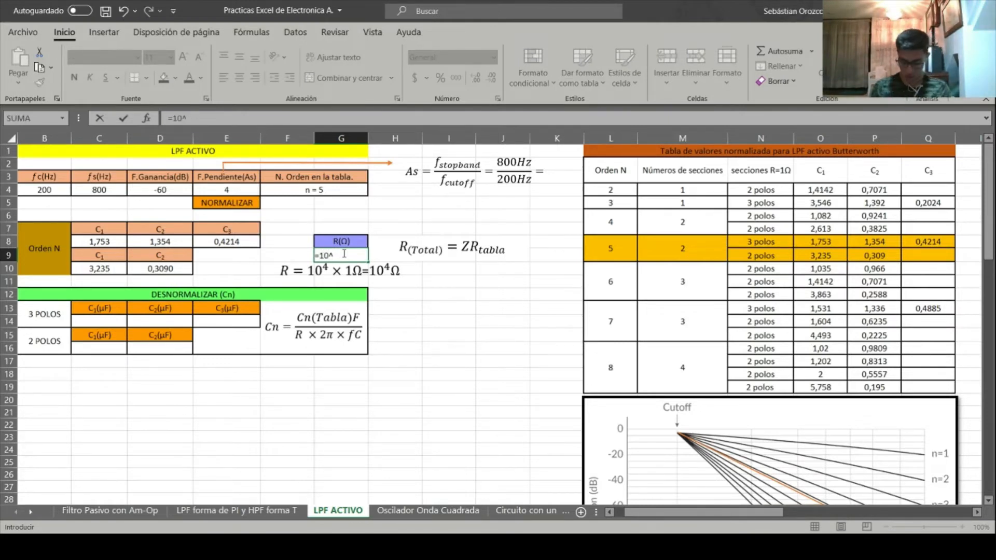
{"action": "type", "text": "4*"}
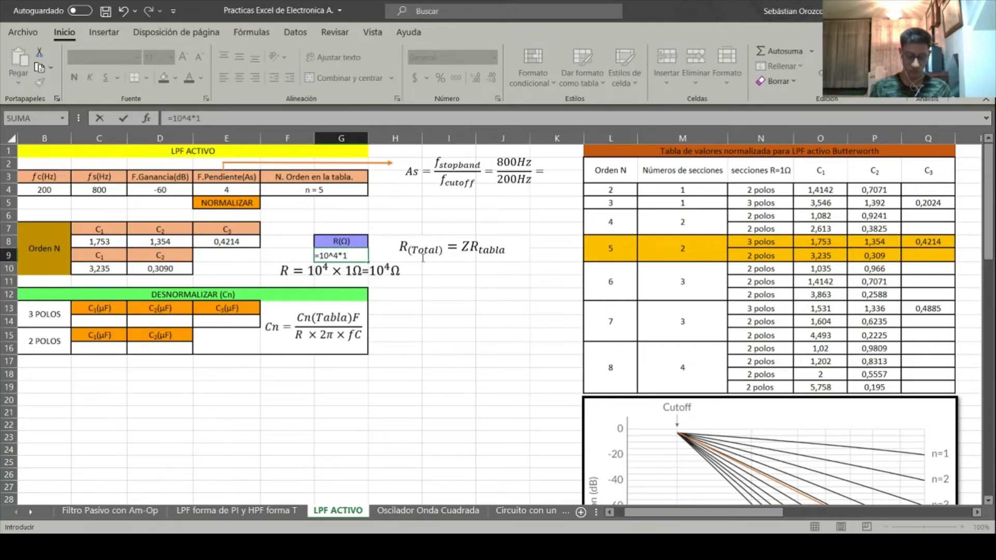
{"action": "key", "text": "Return"}
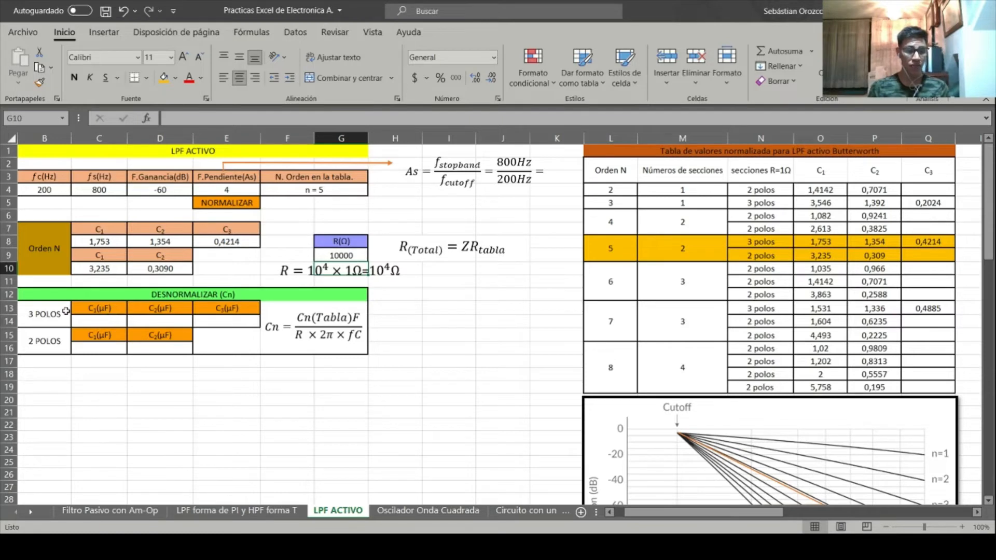
Examine the DESNORMALIZAR table's 3-pole and 2-pole cells, the Cn formula and its R and fc inputs in G9 and B4.
{"action": "left_click_drag", "start_coordinate": [50, 294], "coordinate": [78, 349]}
{"action": "left_click_drag", "start_coordinate": [151, 323], "coordinate": [152, 324]}
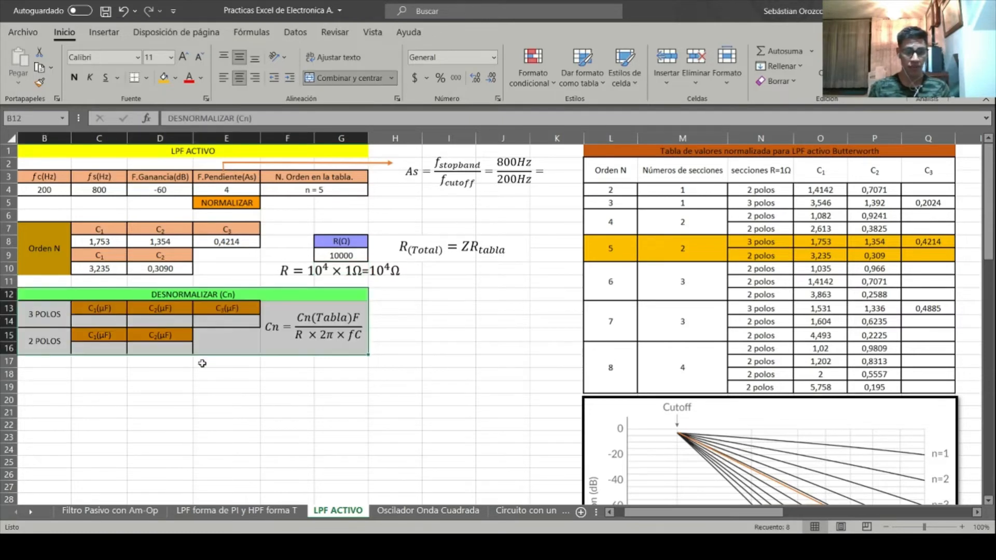
{"action": "left_click", "coordinate": [228, 377]}
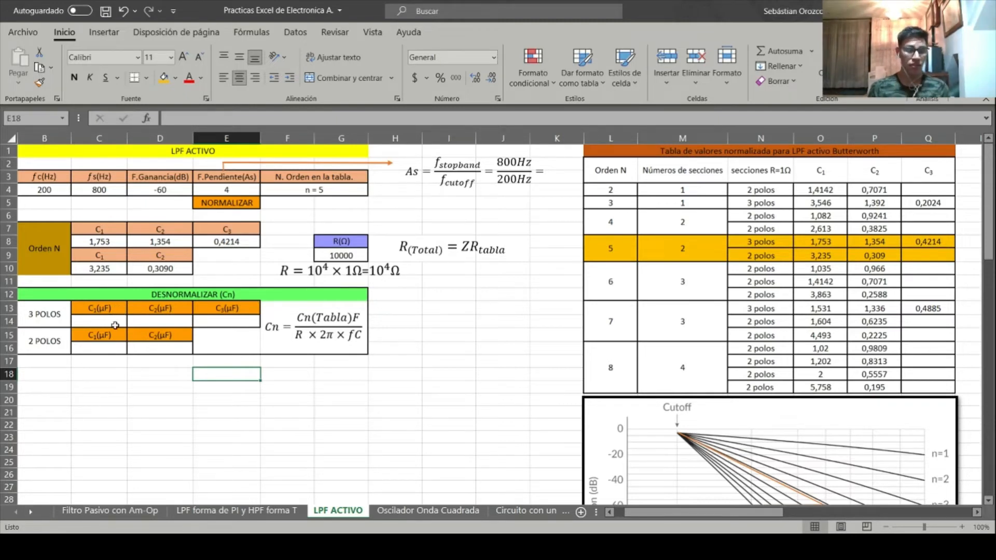
{"action": "left_click", "coordinate": [114, 318]}
{"action": "left_click", "coordinate": [163, 322]}
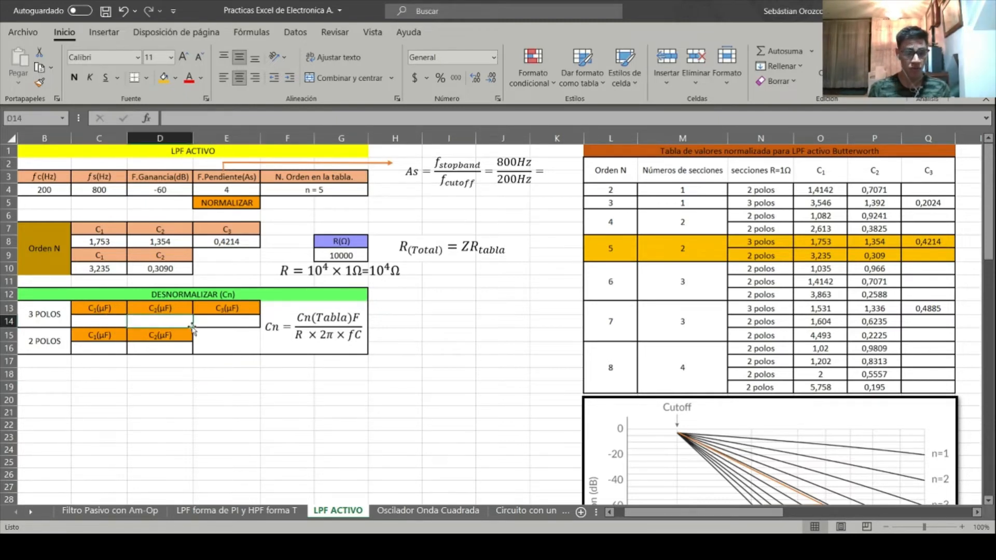
{"action": "left_click", "coordinate": [227, 323]}
{"action": "left_click_drag", "start_coordinate": [50, 314], "coordinate": [236, 322]}
{"action": "left_click_drag", "start_coordinate": [53, 335], "coordinate": [187, 345]}
{"action": "left_click", "coordinate": [305, 344]}
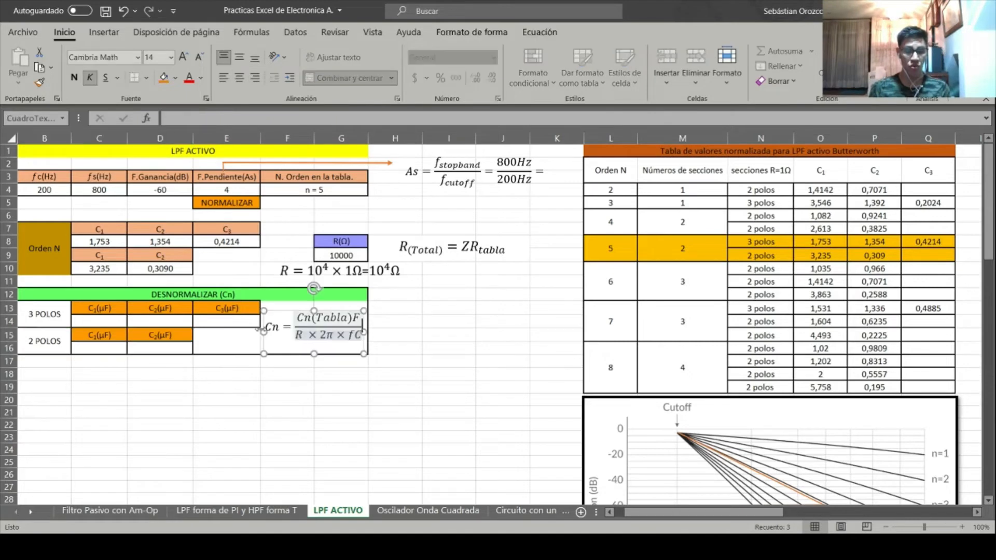
{"action": "left_click_drag", "start_coordinate": [268, 327], "coordinate": [362, 334]}
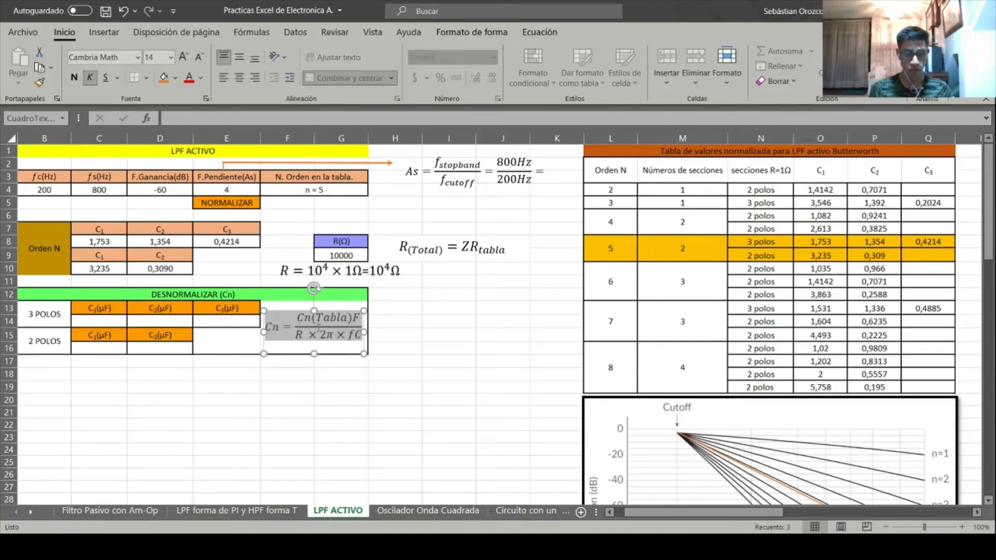
{"action": "left_click", "coordinate": [305, 338]}
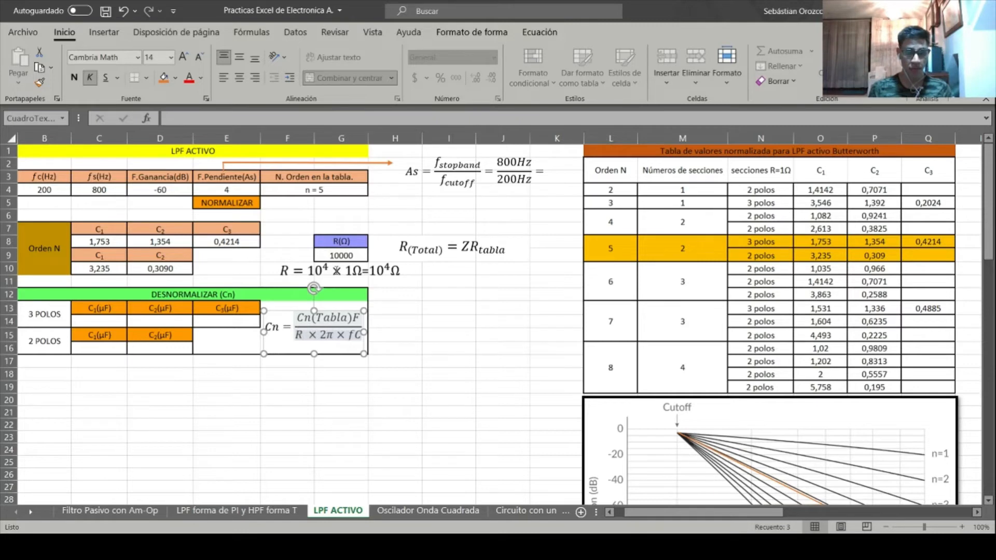
{"action": "left_click", "coordinate": [344, 254]}
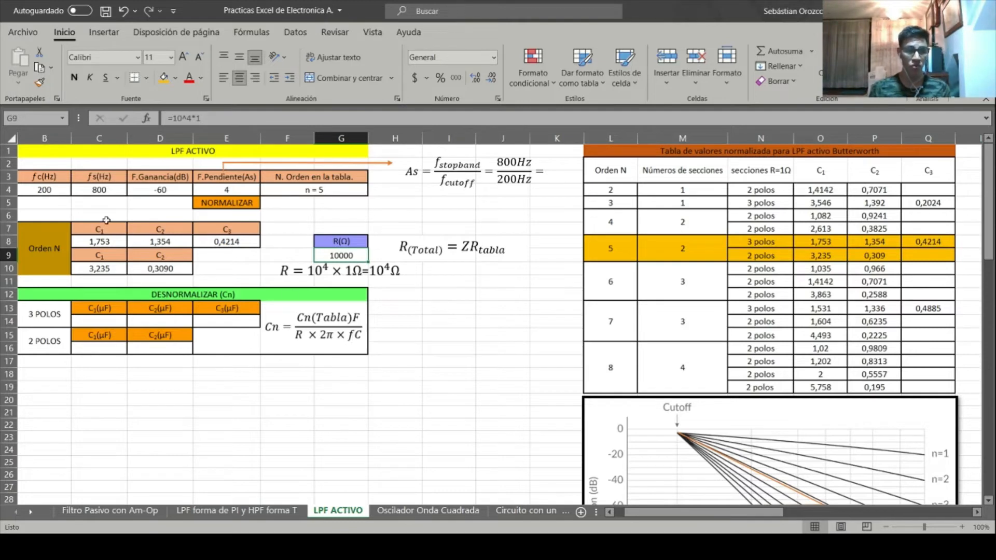
{"action": "left_click", "coordinate": [57, 192]}
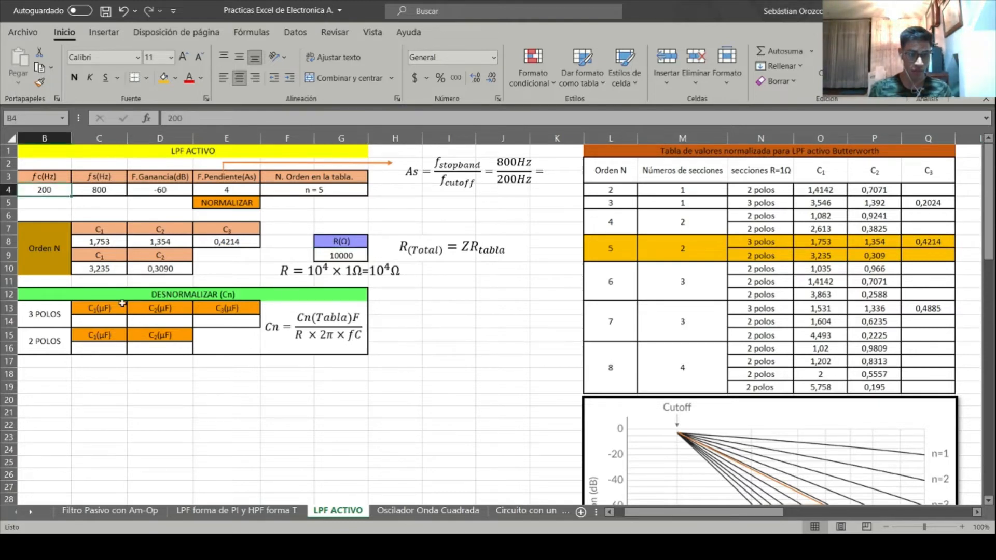
Calculate the denormalized three-pole C1 in C14 with the formula =C8/(G9*2*PI()*B4).
{"action": "left_click", "coordinate": [112, 319]}
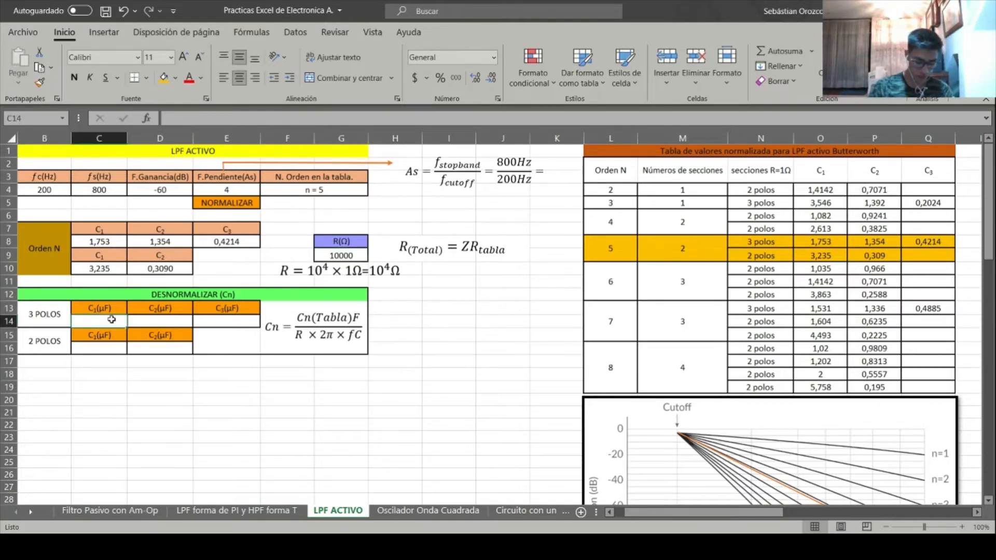
{"action": "type", "text": "="}
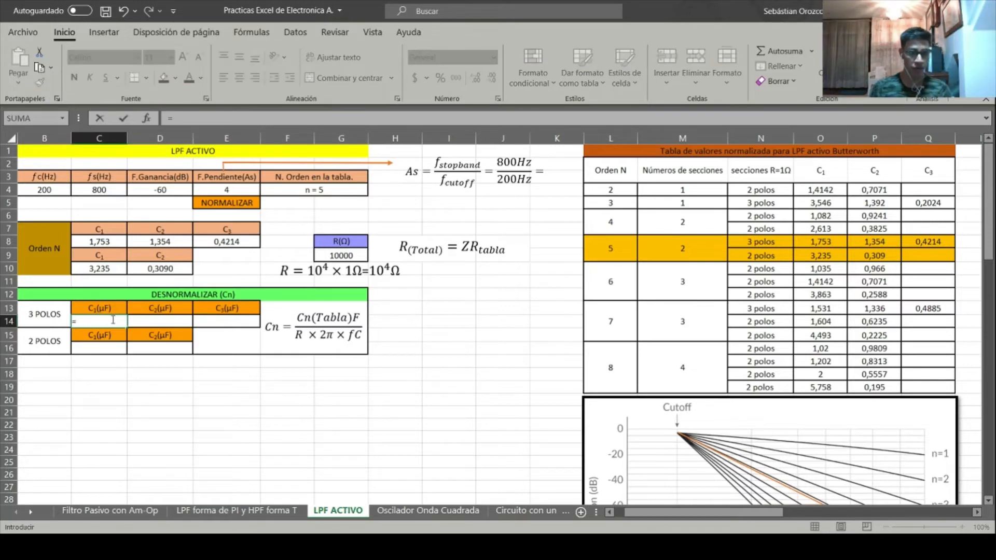
{"action": "left_click", "coordinate": [113, 241]}
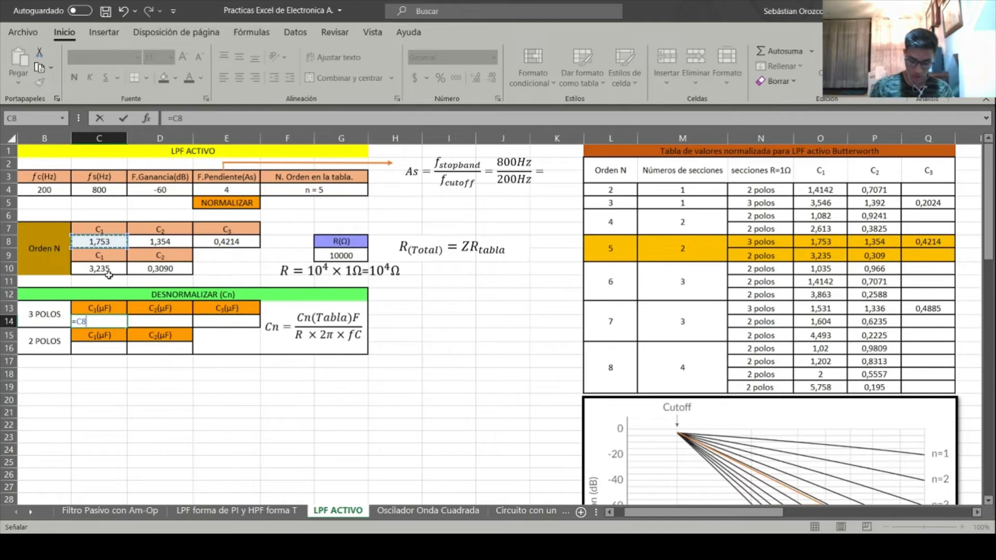
{"action": "type", "text": "/("}
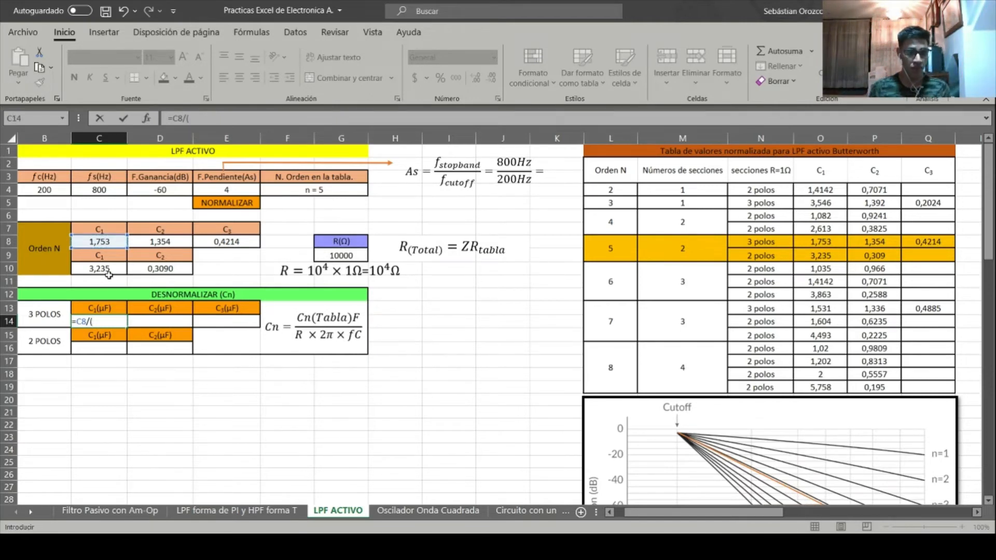
{"action": "left_click", "coordinate": [348, 255]}
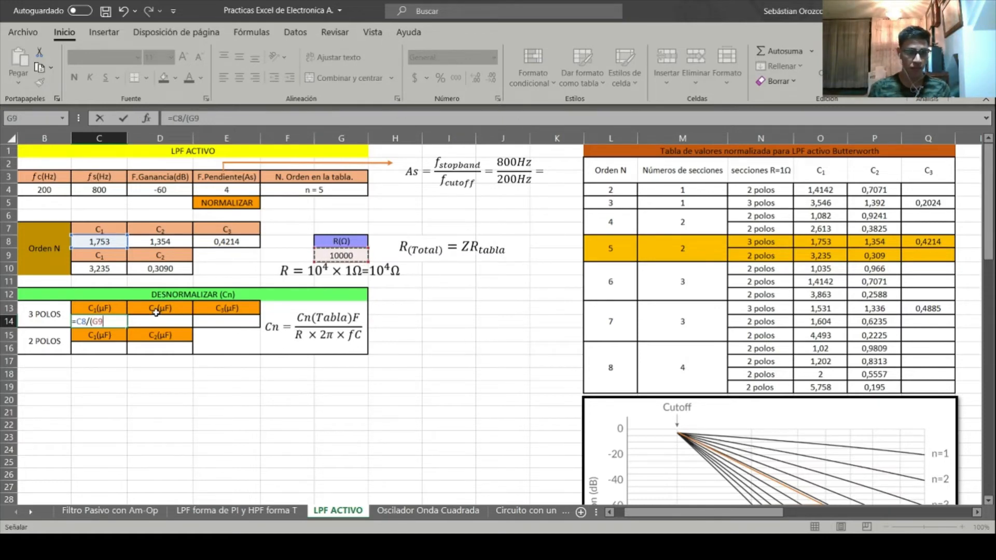
{"action": "type", "text": "*"}
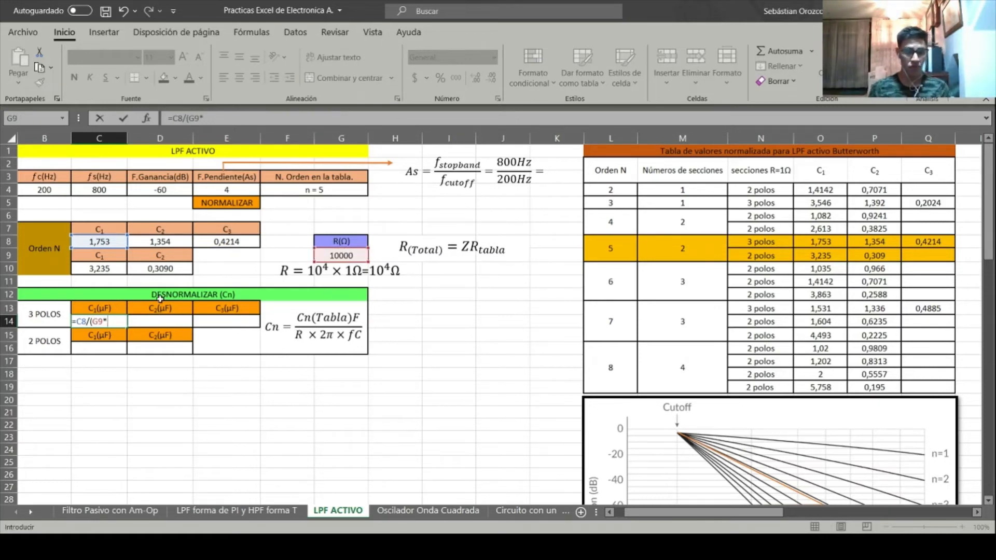
{"action": "type", "text": "2*"}
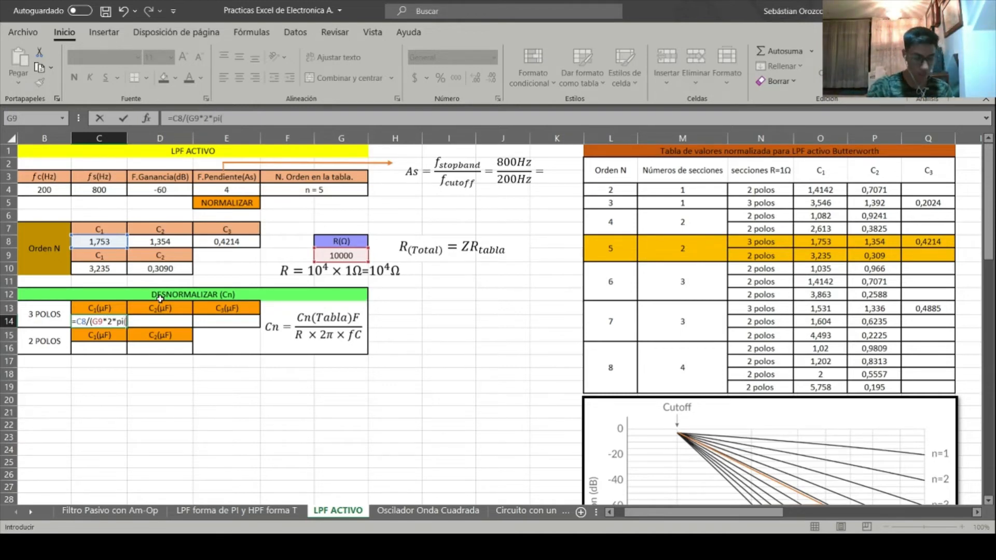
{"action": "type", "text": "pi()"}
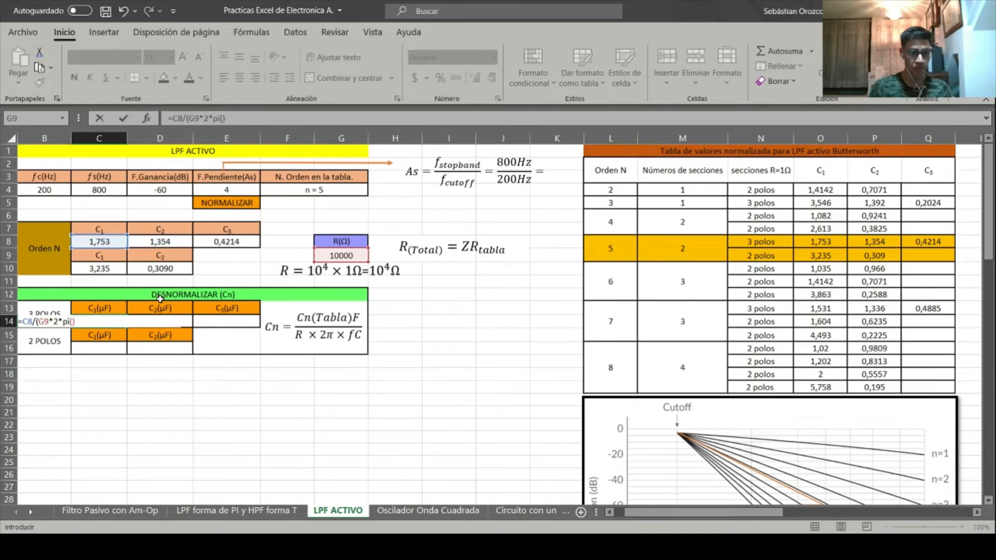
{"action": "type", "text": "*"}
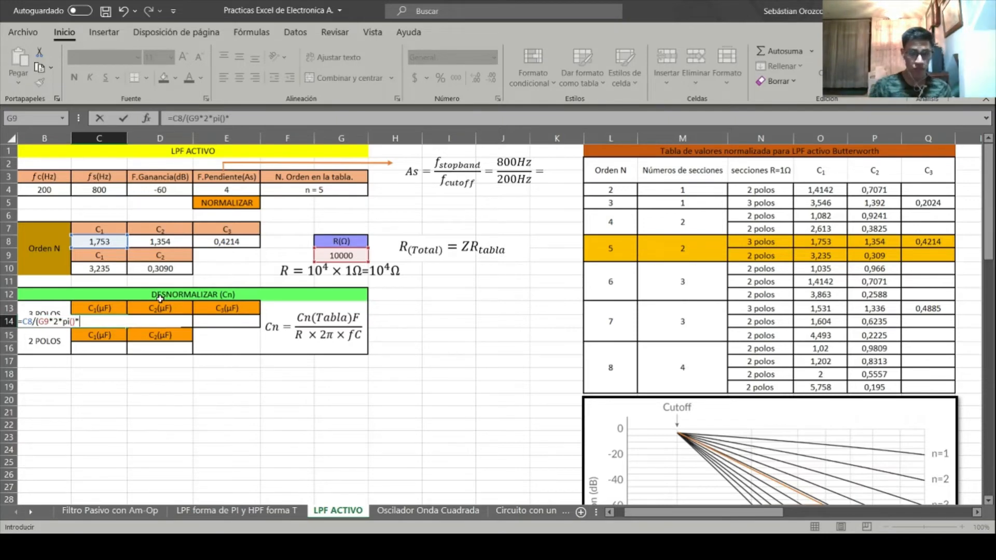
{"action": "left_click", "coordinate": [51, 189]}
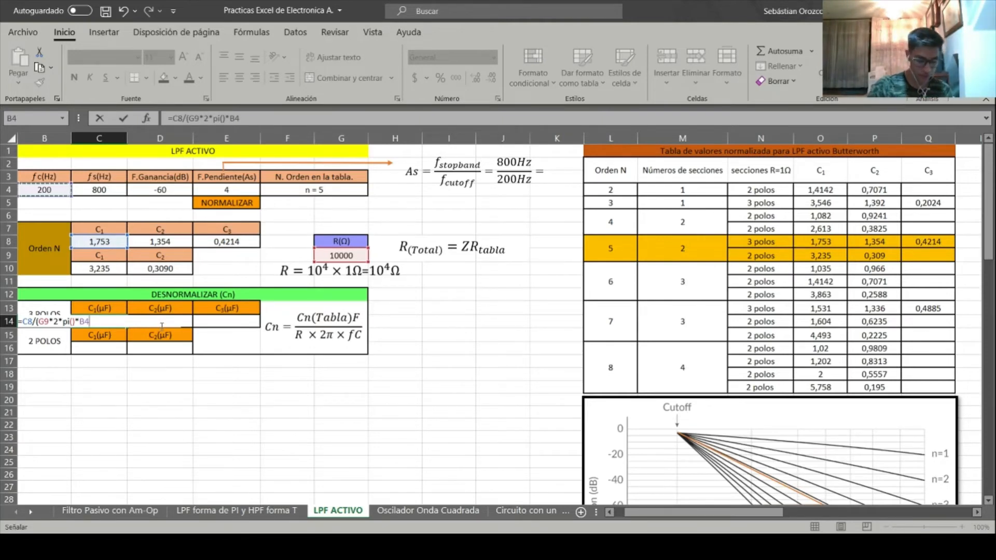
{"action": "type", "text": ")"}
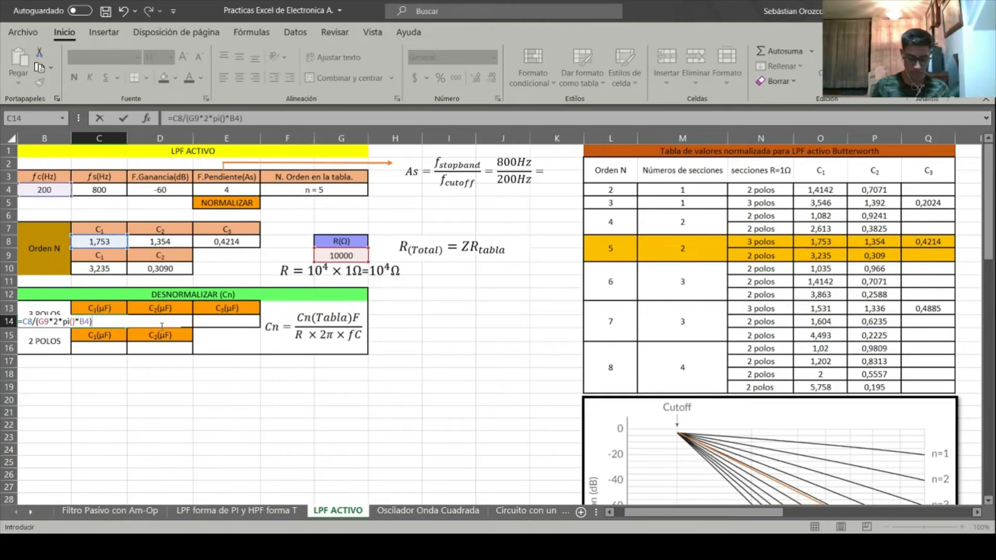
{"action": "key", "text": "Return"}
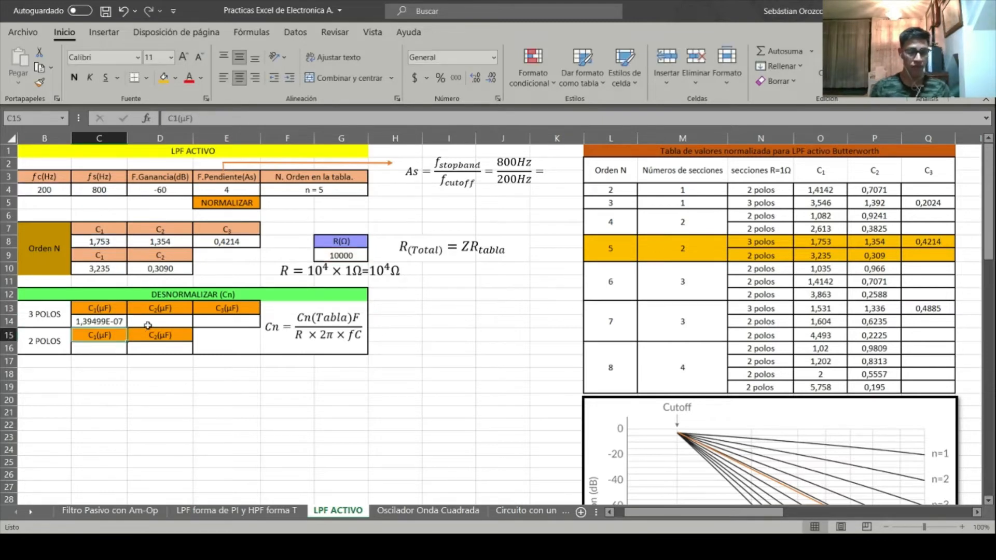
Copy the formula text =C8/(G9*2*PI()*B4) from C14 into the three-pole C2 cell D14, keeping its references unchanged.
{"action": "left_click", "coordinate": [114, 321]}
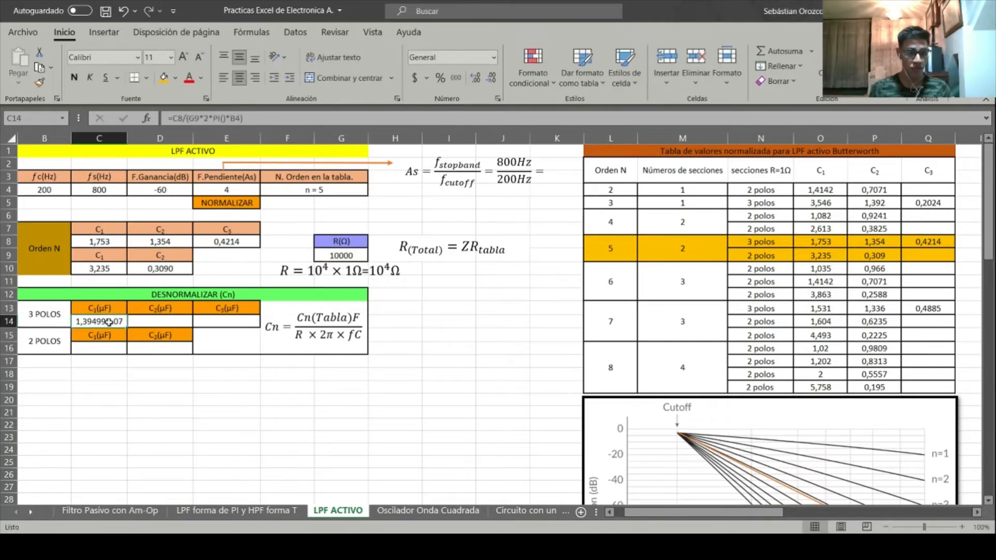
{"action": "double_click", "coordinate": [108, 322]}
{"action": "left_click_drag", "start_coordinate": [106, 322], "coordinate": [11, 321]}
{"action": "key", "text": "ctrl+c"}
{"action": "key", "text": "Escape"}
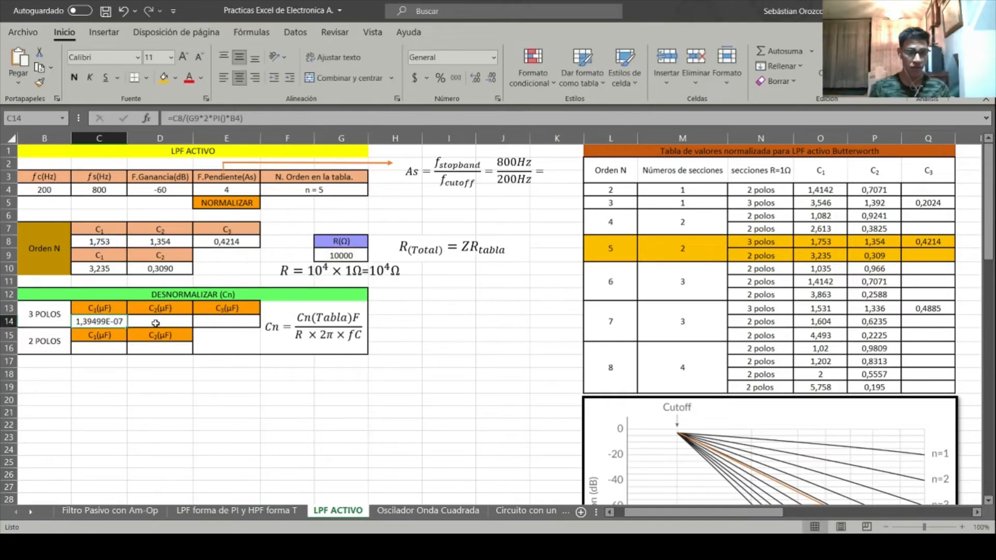
{"action": "left_click", "coordinate": [155, 322]}
{"action": "key", "text": "ctrl+v"}
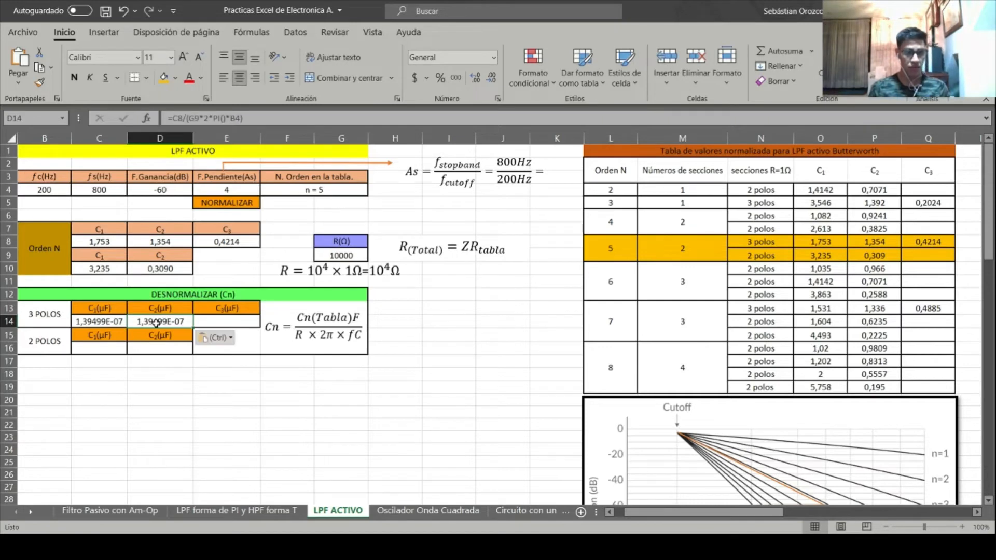
Replace the C8 reference in the D14 formula with D8, giving =D8/(G9*2*PI()*B4).
{"action": "double_click", "coordinate": [156, 323]}
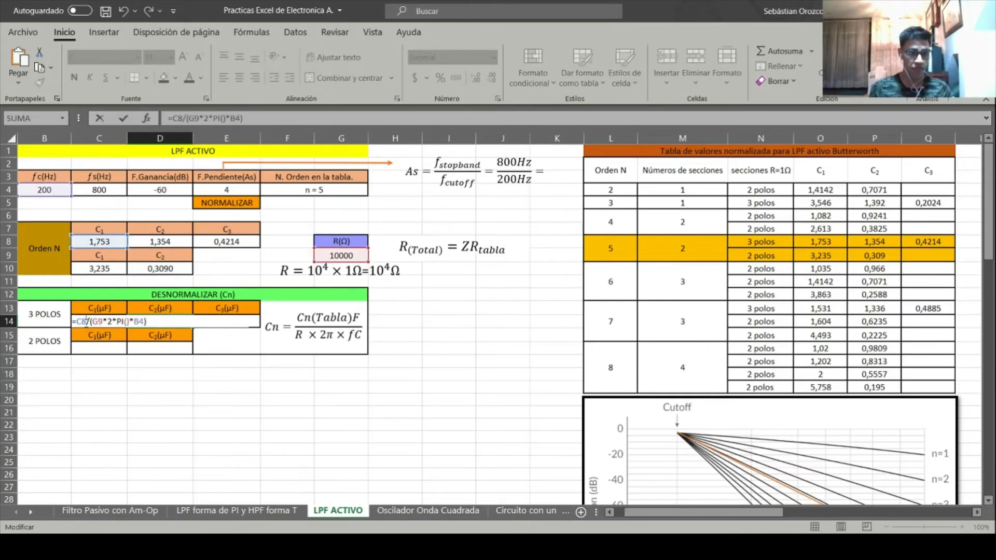
{"action": "key", "text": "BackSpace"}
{"action": "key", "text": "BackSpace"}
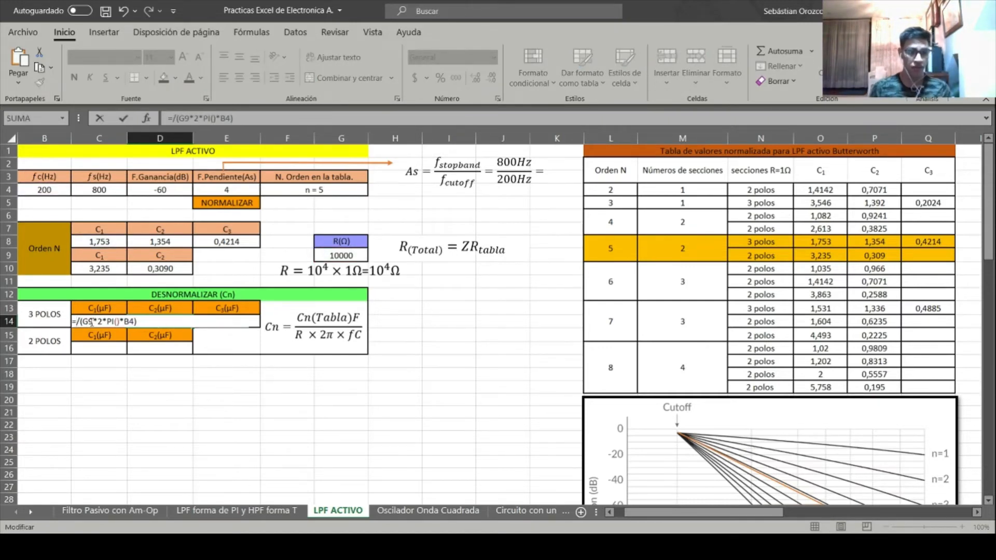
{"action": "left_click", "coordinate": [163, 243]}
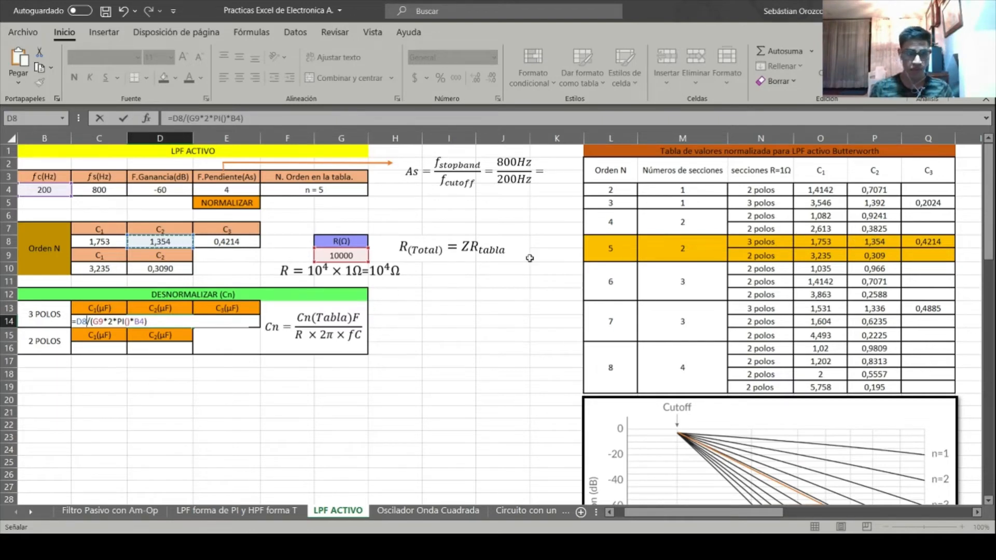
{"action": "key", "text": "Return"}
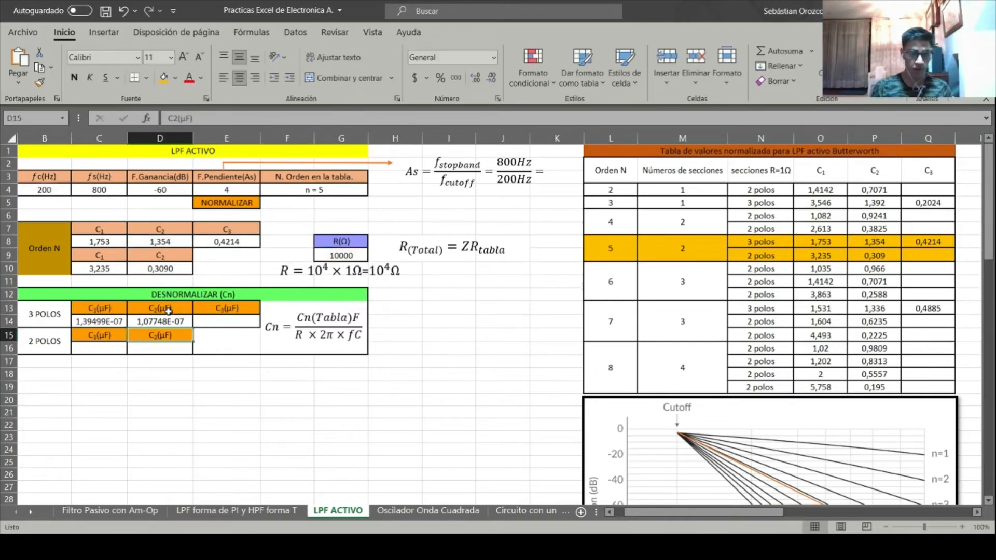
Copy the formula text =D8/(G9*2*PI()*B4) from D14 into the three-pole C3 cell E14.
{"action": "left_click", "coordinate": [222, 323]}
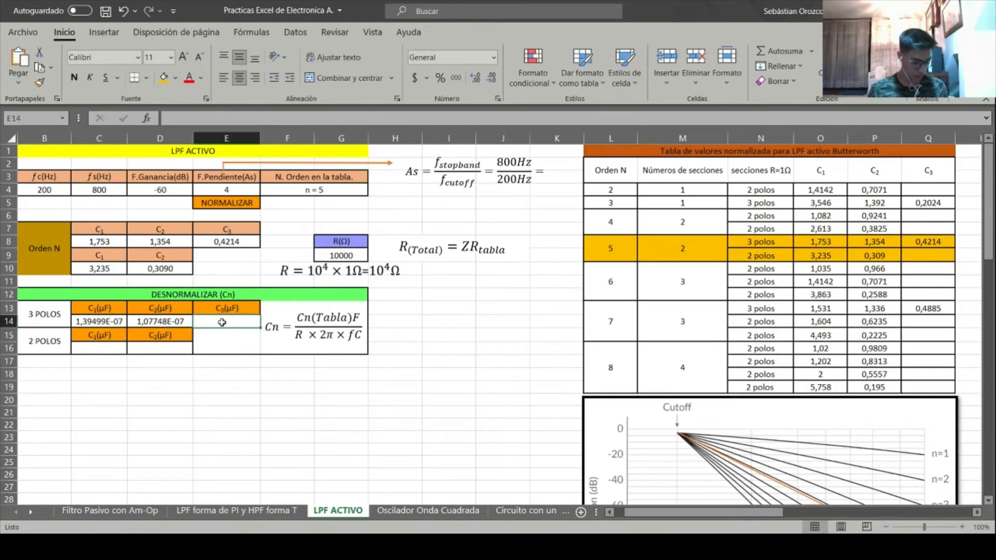
{"action": "key", "text": "ctrl+c"}
{"action": "key", "text": "Escape"}
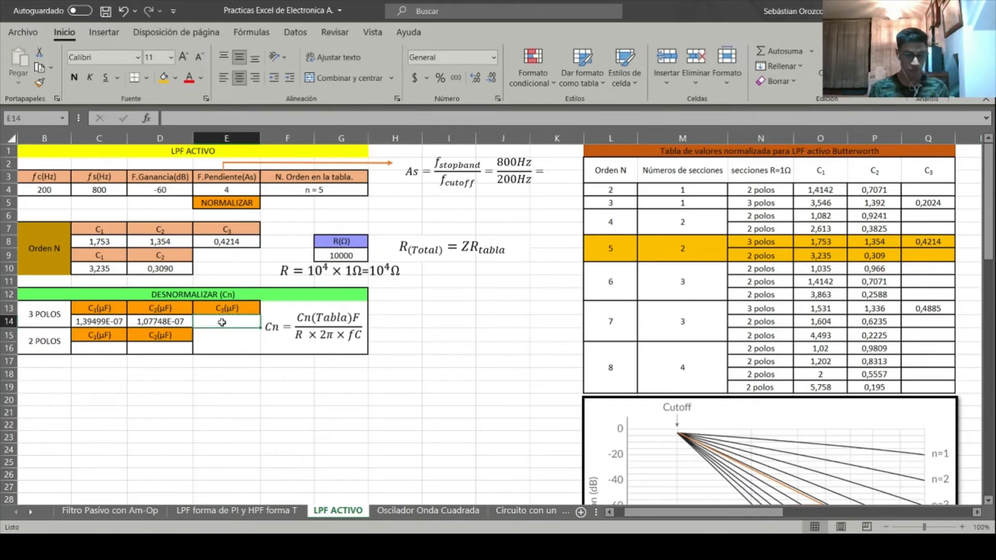
{"action": "left_click", "coordinate": [174, 333]}
{"action": "double_click", "coordinate": [175, 321]}
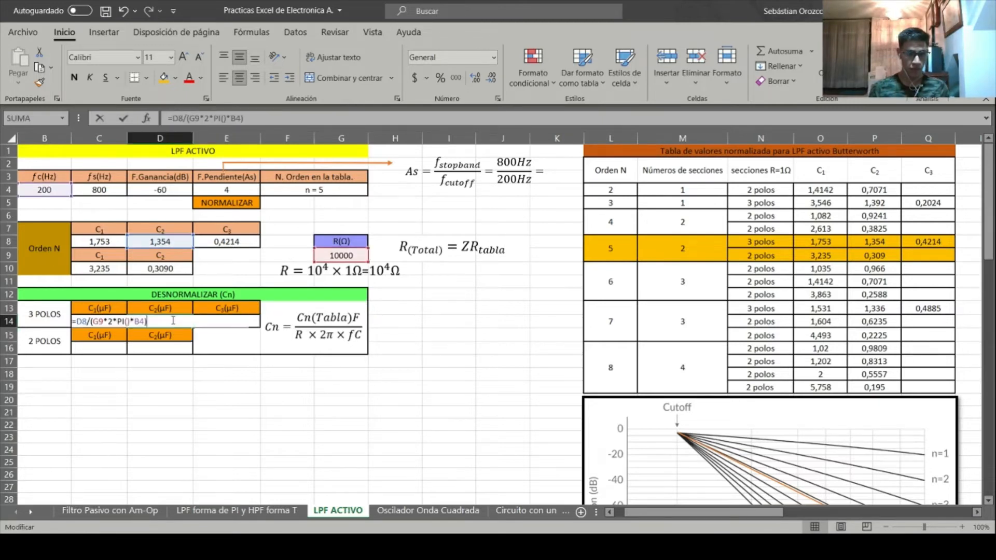
{"action": "left_click_drag", "start_coordinate": [151, 321], "coordinate": [68, 324]}
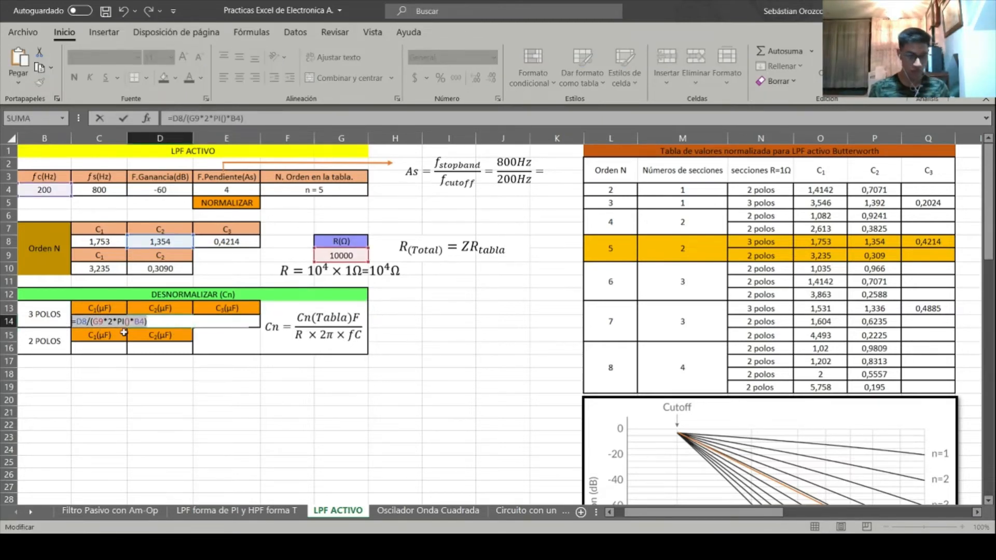
{"action": "key", "text": "Escape"}
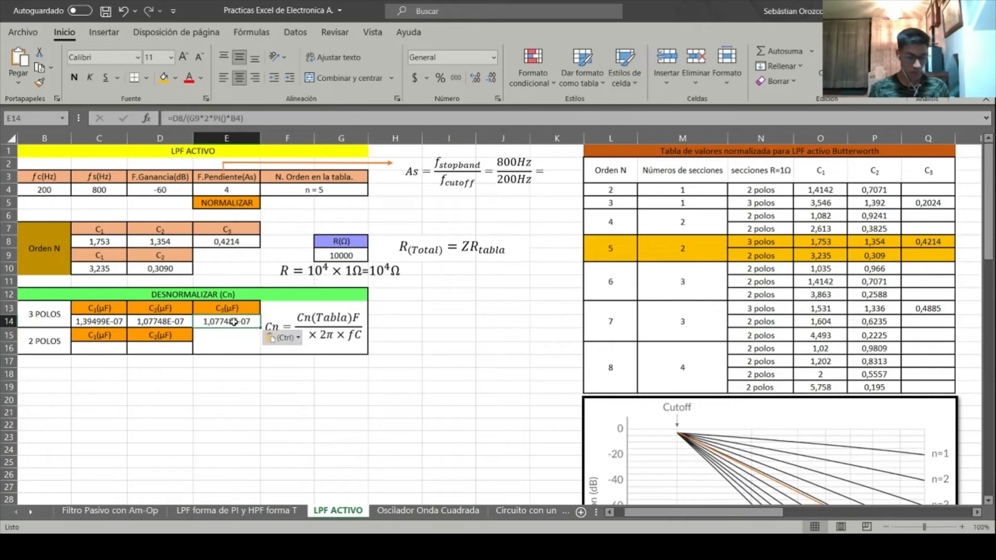
Replace the D8 reference in the E14 formula with E8, giving =E8/(G9*2*PI()*B4).
{"action": "double_click", "coordinate": [190, 321]}
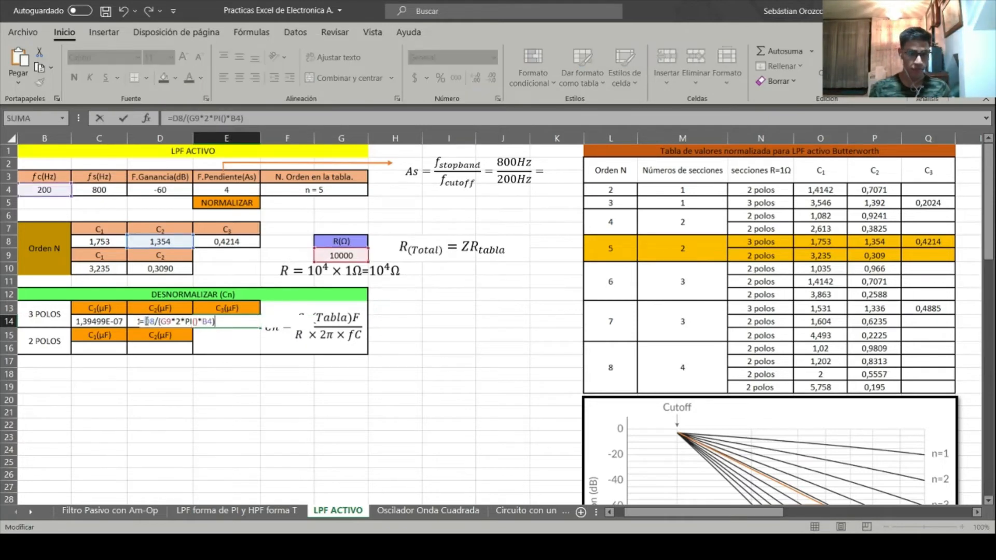
{"action": "key", "text": "BackSpace"}
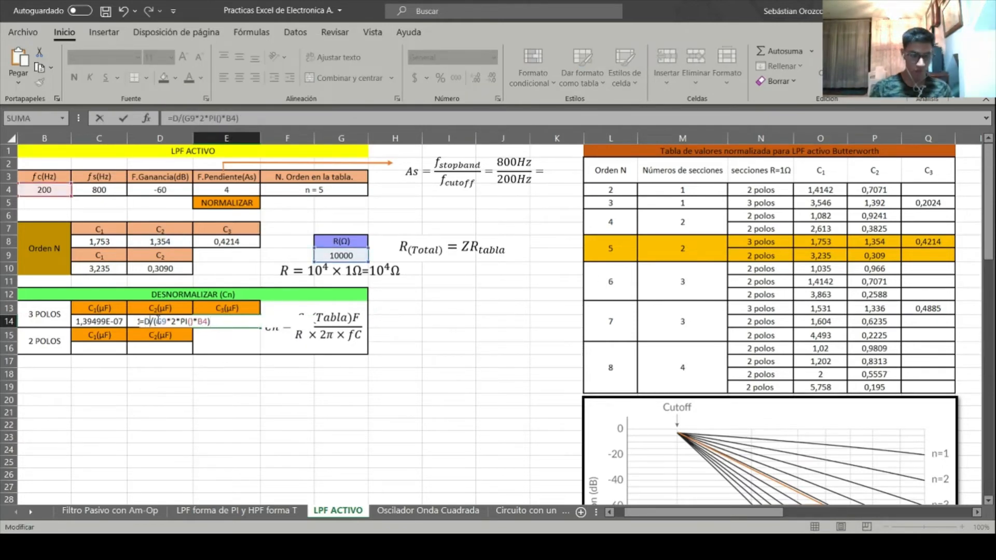
{"action": "key", "text": "BackSpace"}
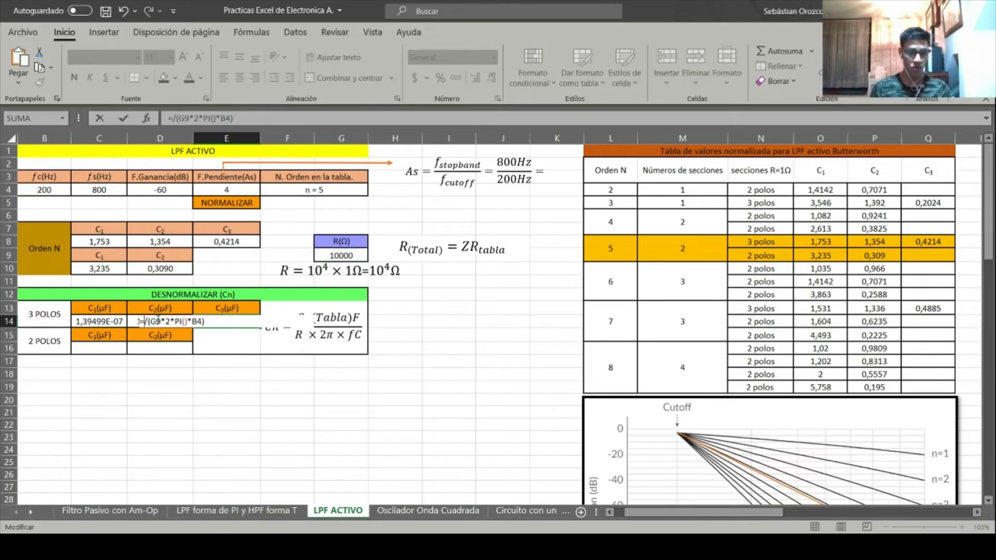
{"action": "left_click", "coordinate": [243, 244]}
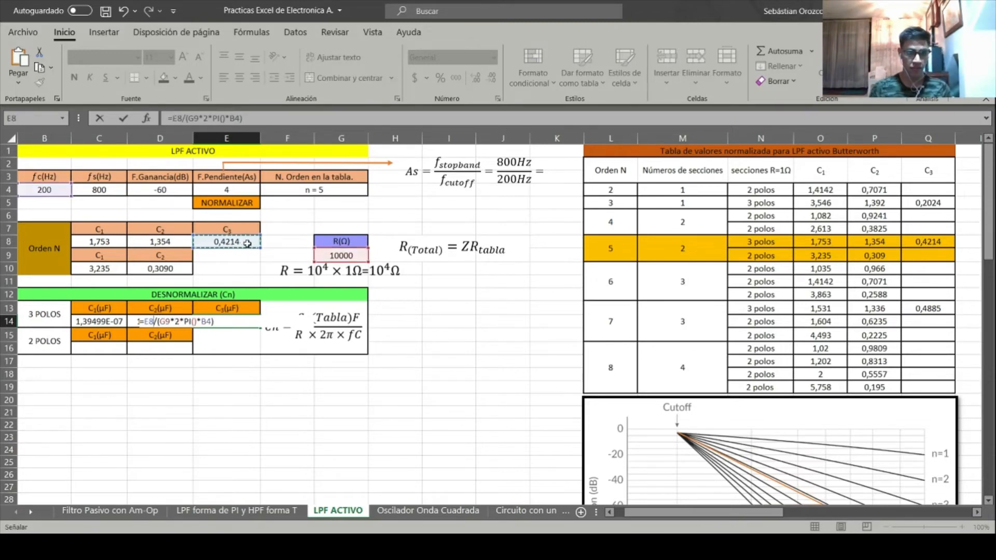
{"action": "key", "text": "Return"}
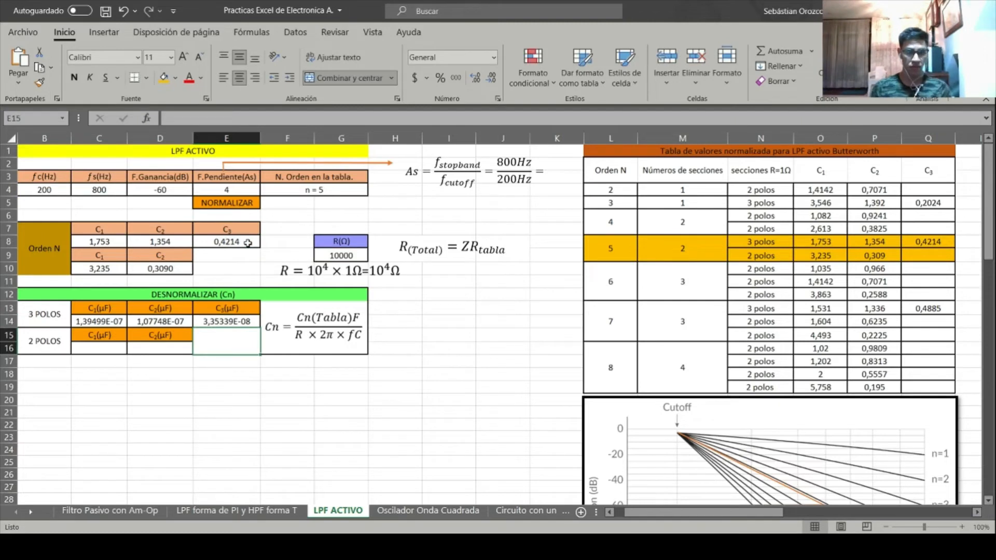
Paste the copied formula into the two-pole C1 cell C16 and replace its D8 reference with C10.
{"action": "left_click", "coordinate": [92, 351]}
{"action": "key", "text": "ctrl+v"}
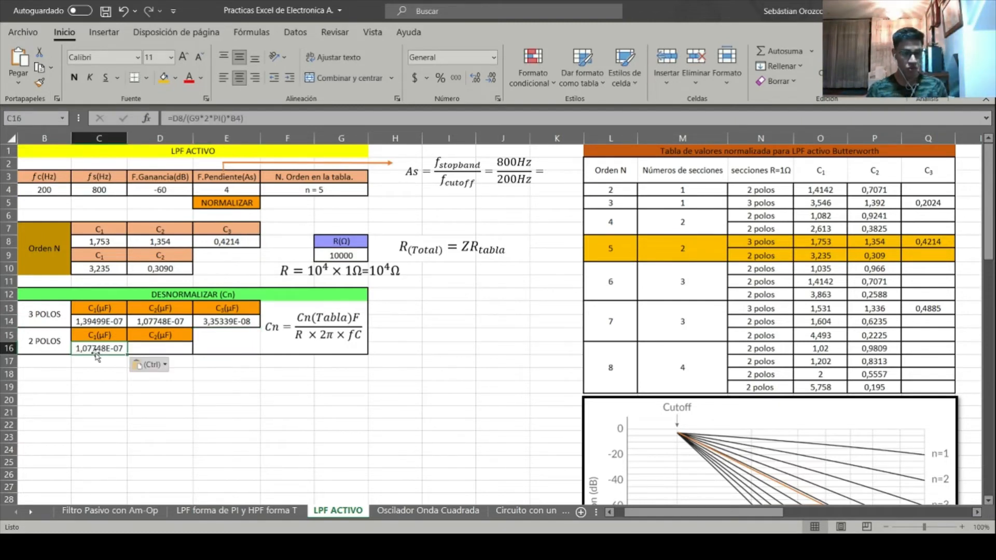
{"action": "double_click", "coordinate": [103, 351]}
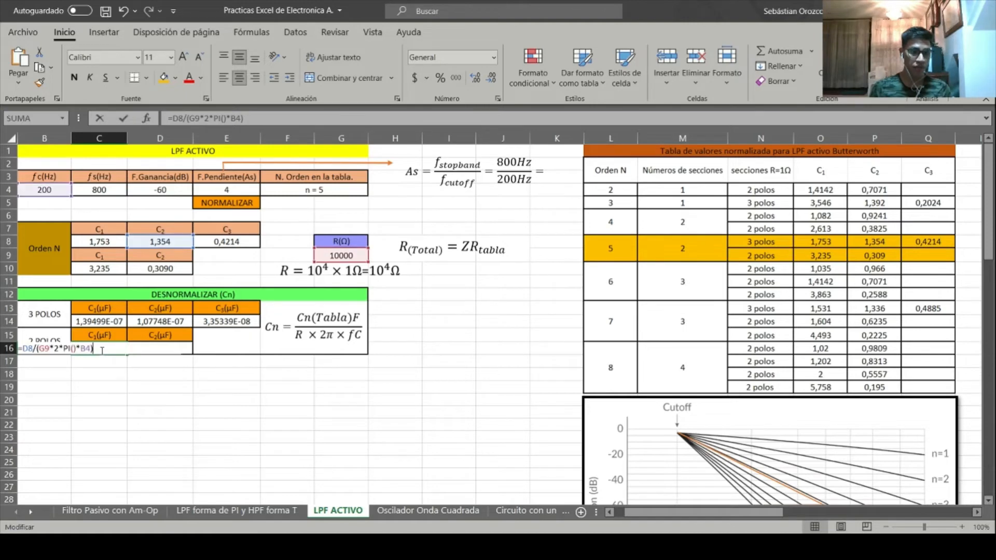
{"action": "key", "text": "BackSpace"}
{"action": "key", "text": "BackSpace"}
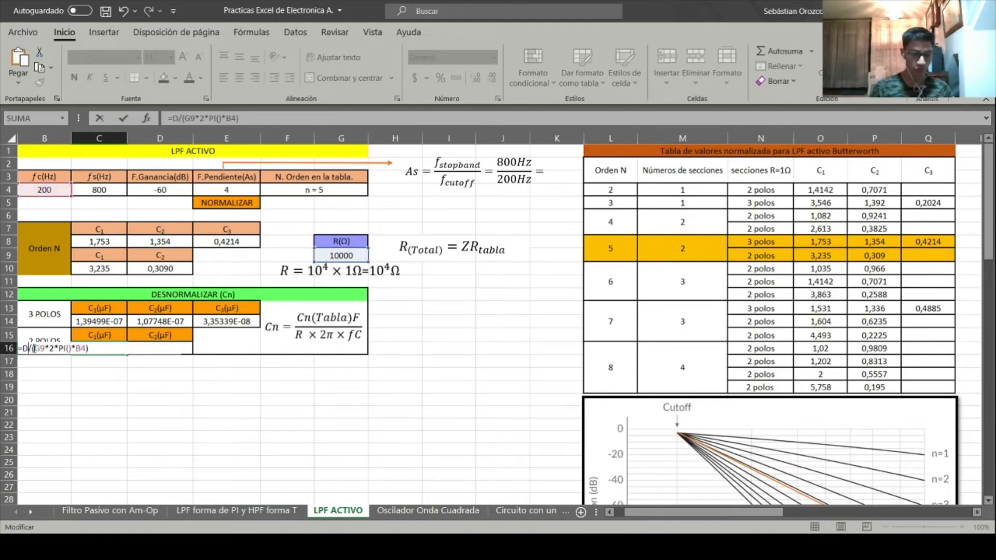
{"action": "left_click", "coordinate": [101, 274]}
{"action": "key", "text": "Return"}
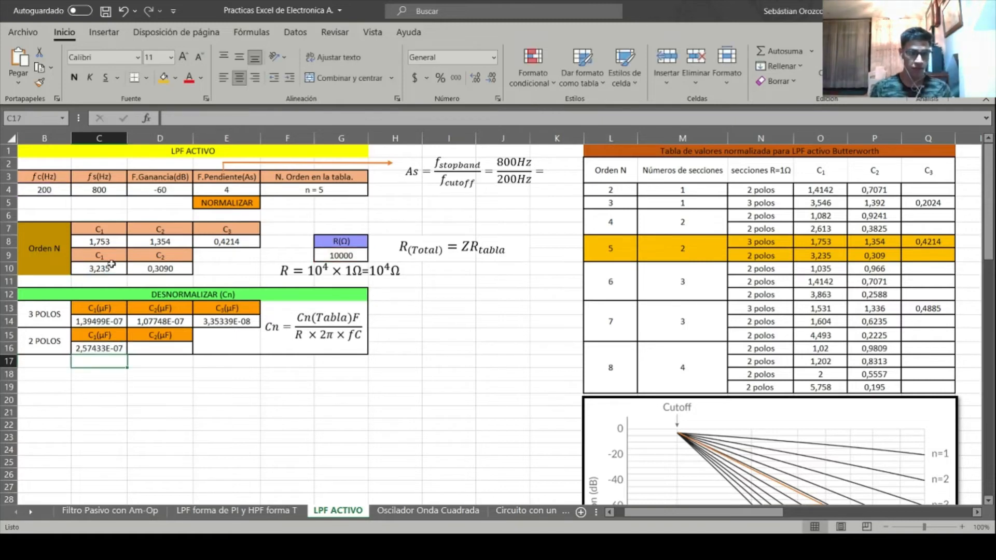
Paste the copied formula into the two-pole C2 cell D16 and replace its D8 reference with D10, giving =D10/(G9*2*PI()*B4).
{"action": "left_click", "coordinate": [155, 352]}
{"action": "key", "text": "ctrl+z"}
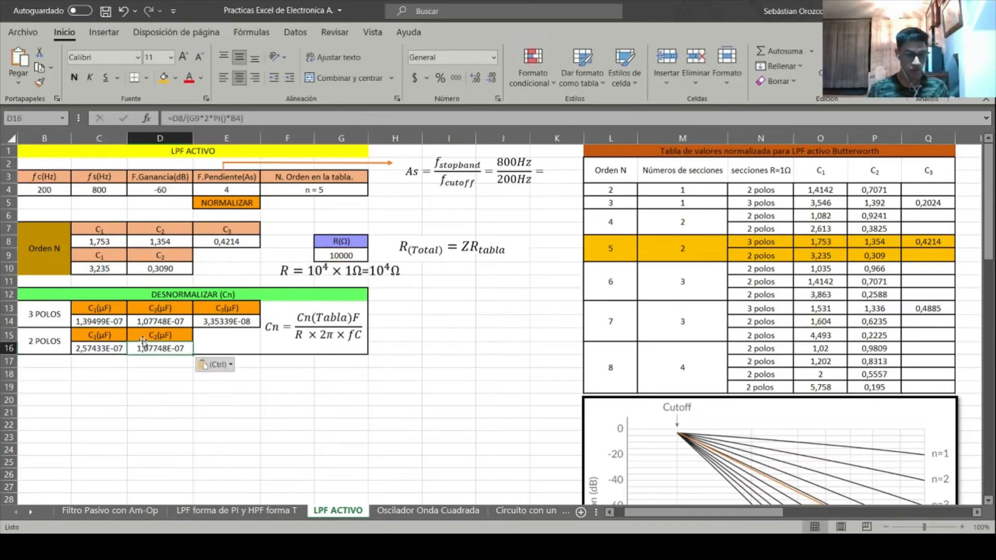
{"action": "double_click", "coordinate": [89, 349]}
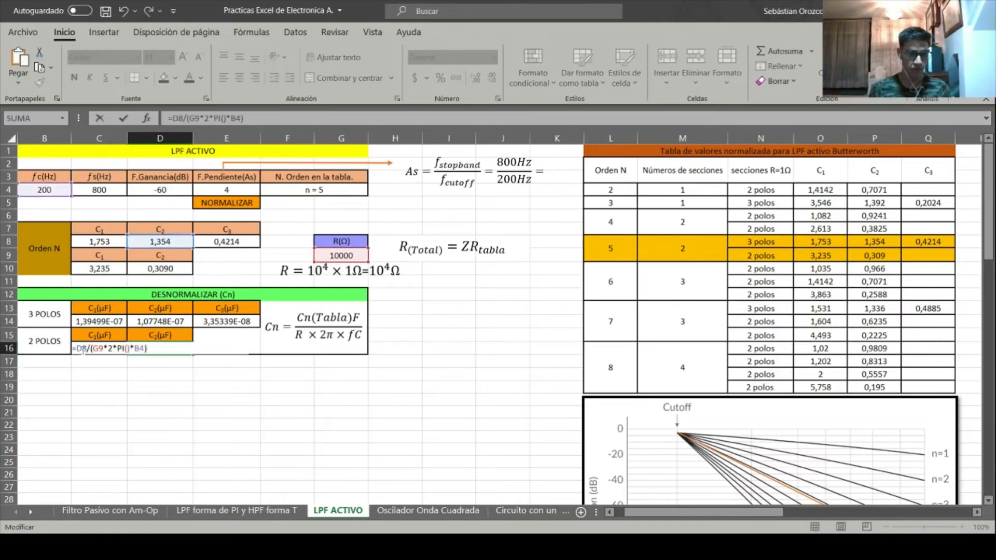
{"action": "double_click", "coordinate": [85, 349]}
{"action": "key", "text": "BackSpace"}
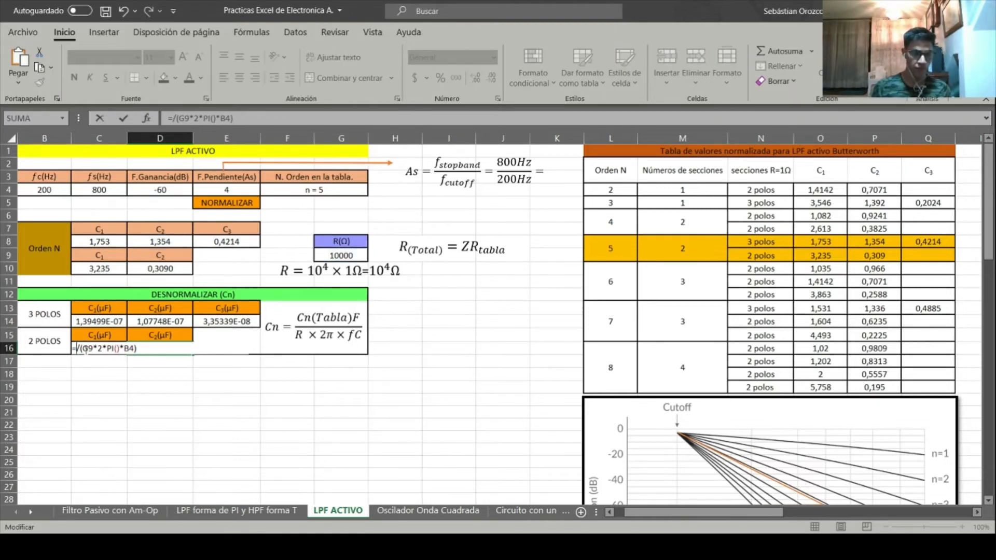
{"action": "left_click", "coordinate": [170, 268]}
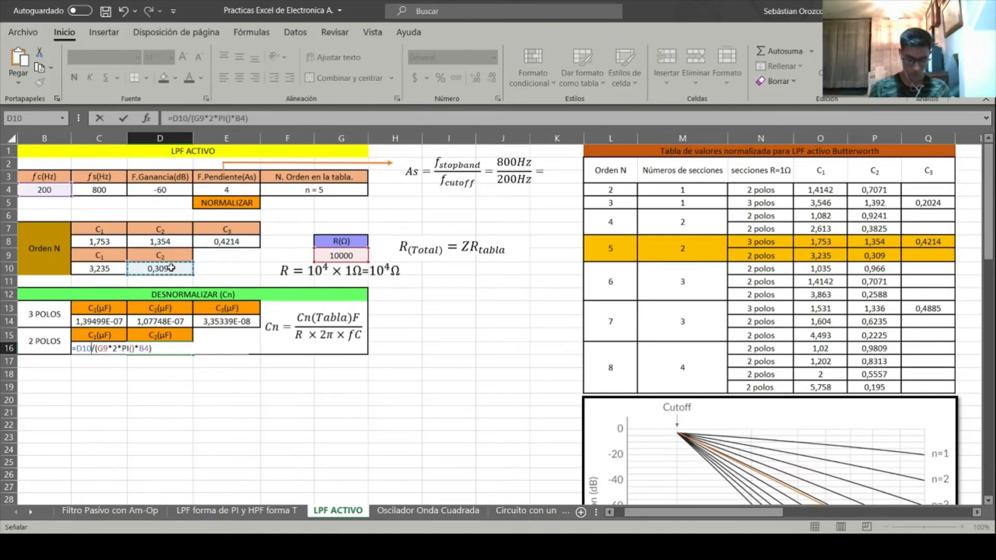
{"action": "key", "text": "Return"}
{"action": "left_click", "coordinate": [263, 400]}
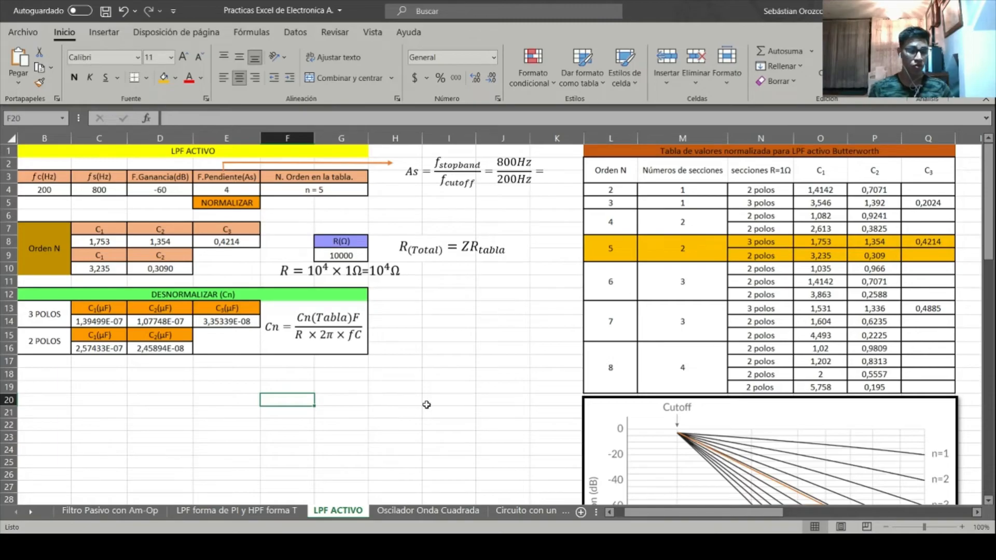
Switch to the Draft9 schematic in LTspice.
{"action": "left_click", "coordinate": [471, 546]}
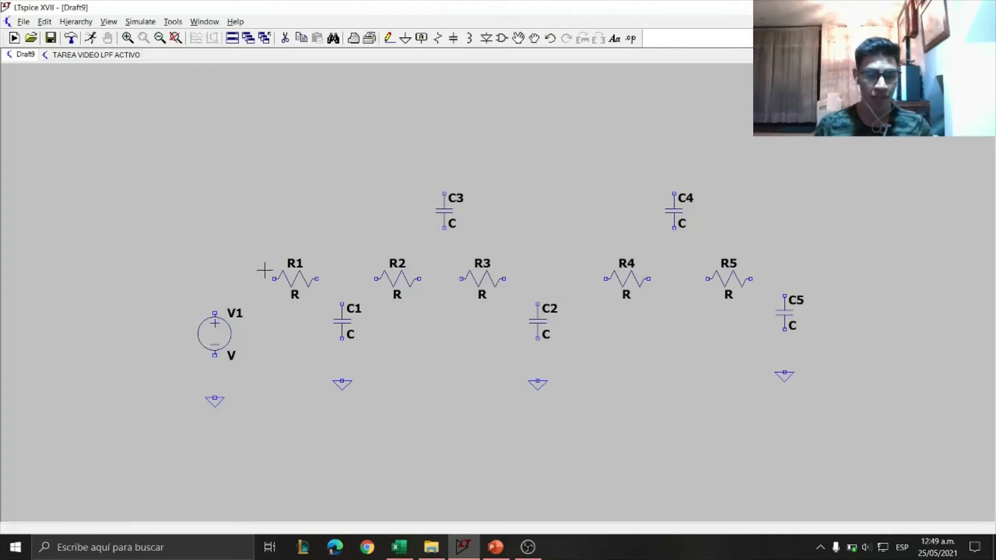
{"action": "left_click", "coordinate": [501, 38]}
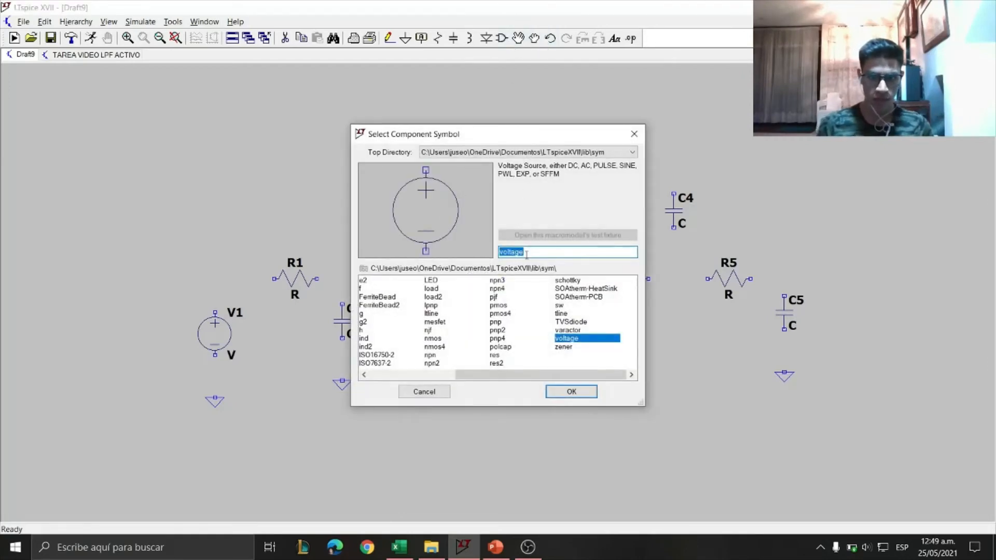
{"action": "left_click_drag", "start_coordinate": [525, 254], "coordinate": [503, 254]}
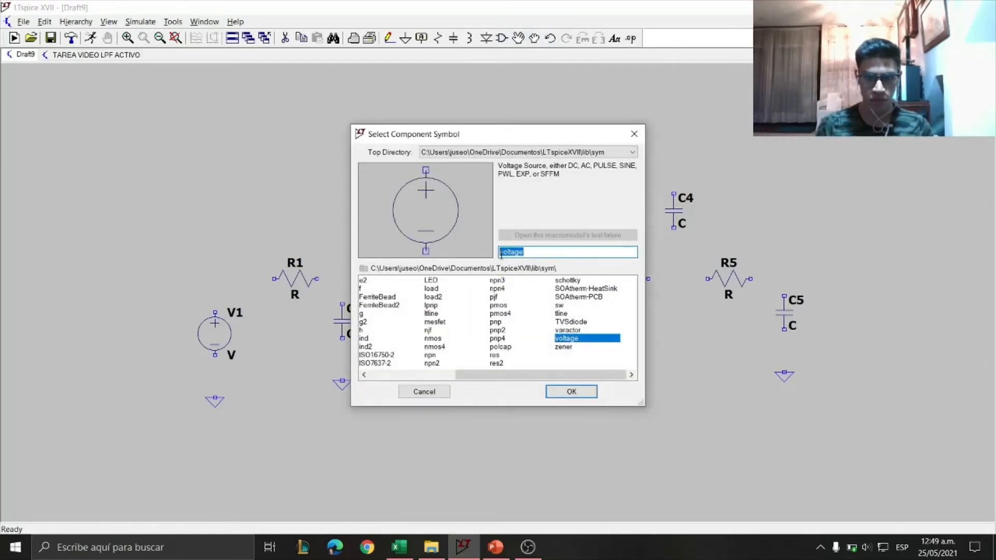
{"action": "left_click", "coordinate": [634, 134]}
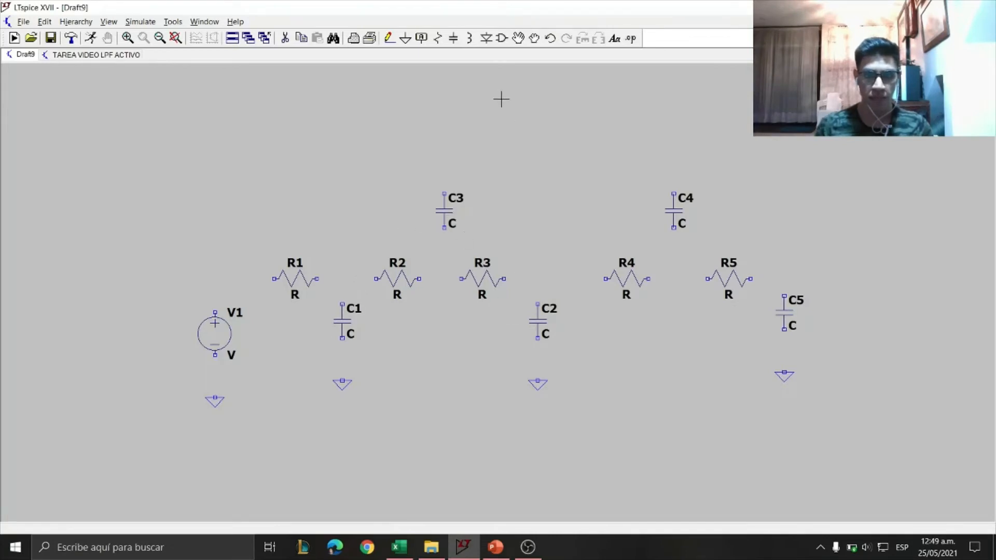
{"action": "left_click", "coordinate": [440, 41]}
{"action": "left_click", "coordinate": [452, 40]}
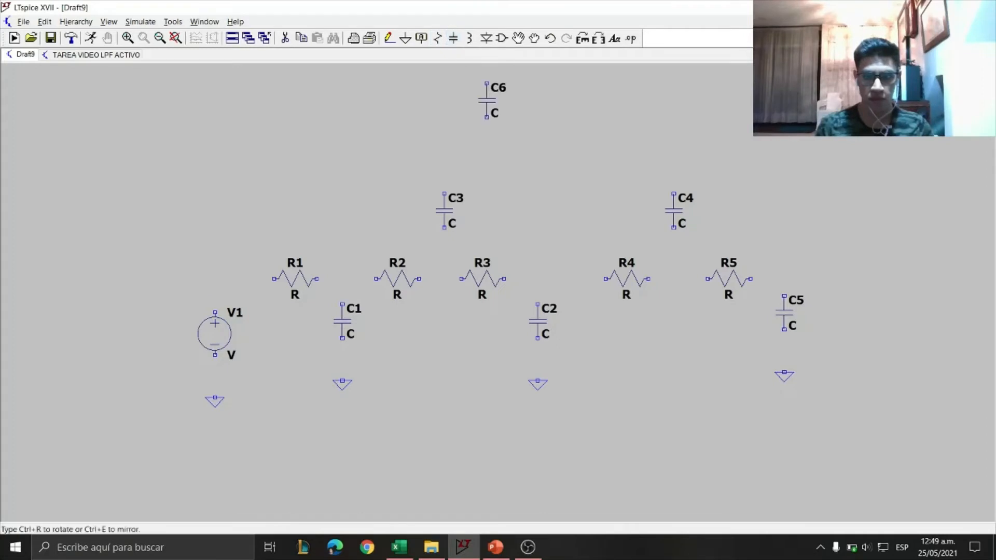
{"action": "key", "text": "Escape"}
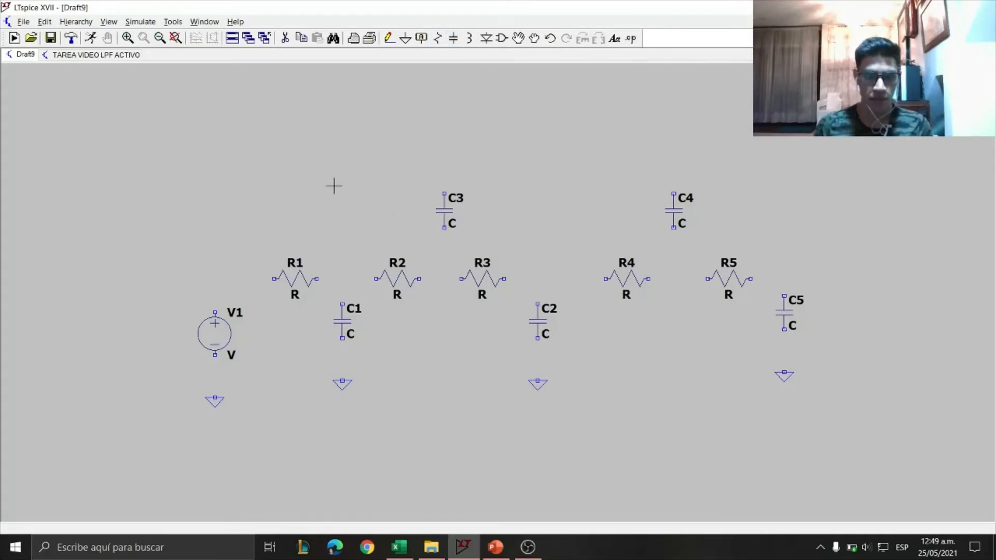
Place an LT1012 operational amplifier in the gap between R3 and R4, above C2.
{"action": "left_click", "coordinate": [502, 39]}
{"action": "key", "text": "BackSpace"}
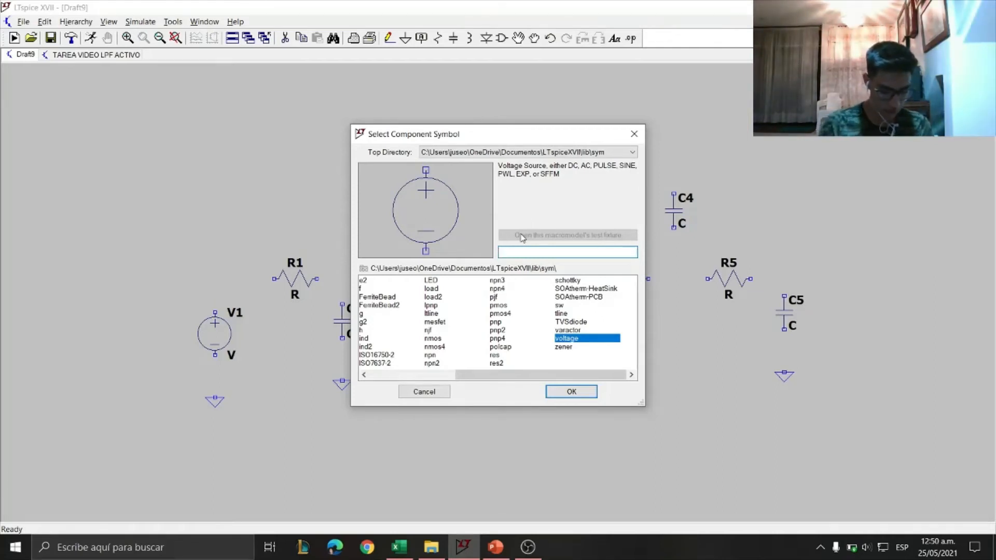
{"action": "type", "text": "lm1"}
{"action": "type", "text": "012"}
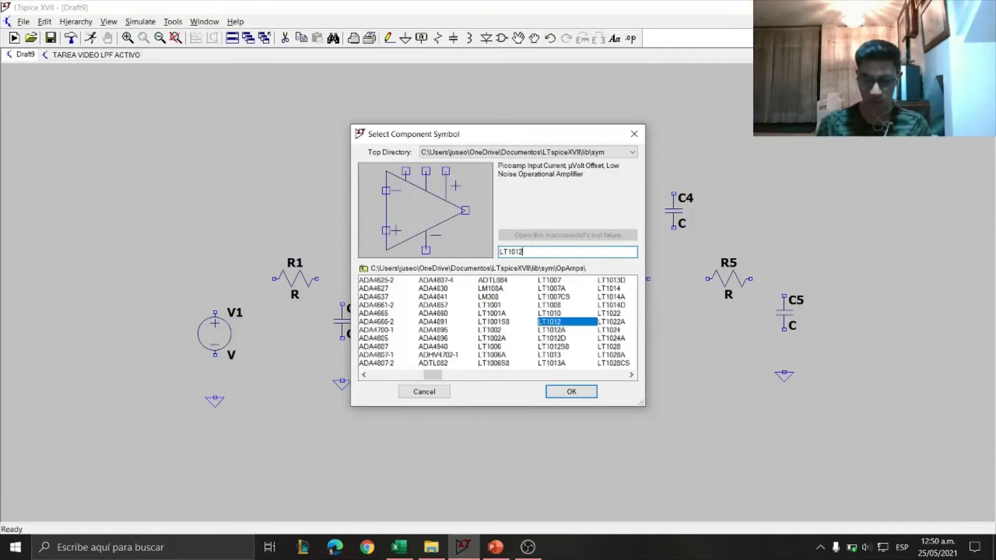
{"action": "key", "text": "Return"}
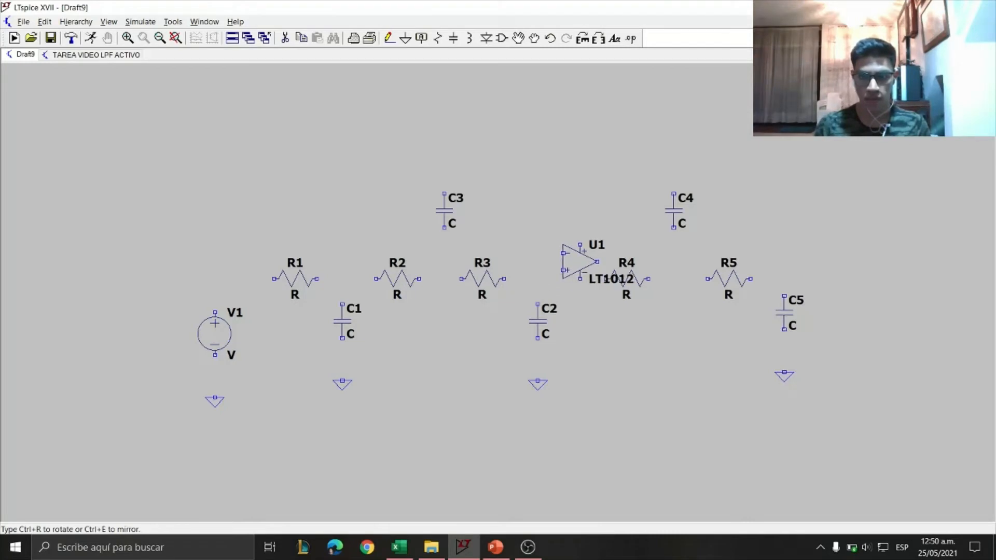
{"action": "key", "text": "Escape"}
Move R4 and R5 away from U1 so both resistors line up with the op-amp's output.
{"action": "left_click", "coordinate": [518, 38]}
{"action": "left_click", "coordinate": [622, 264]}
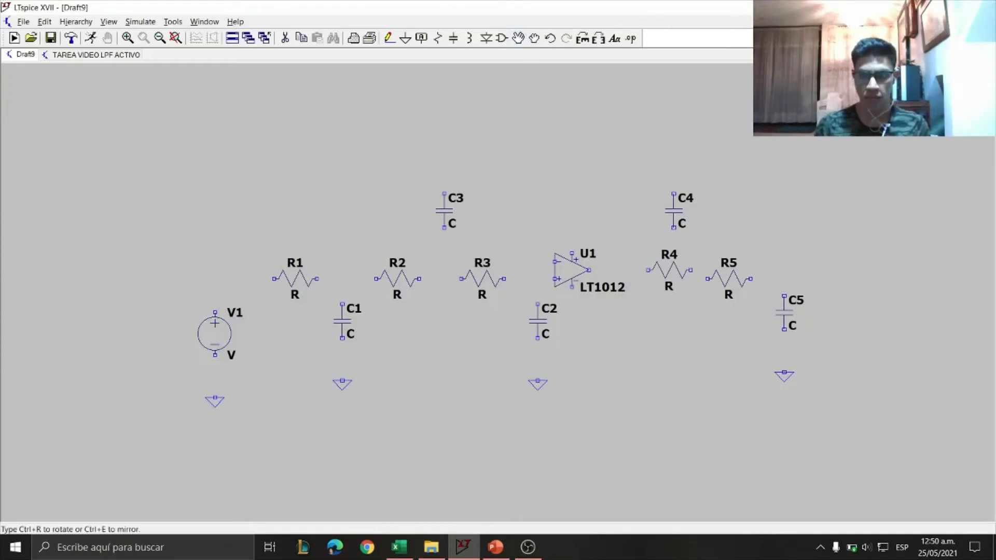
{"action": "left_click", "coordinate": [660, 269]}
{"action": "left_click", "coordinate": [707, 273]}
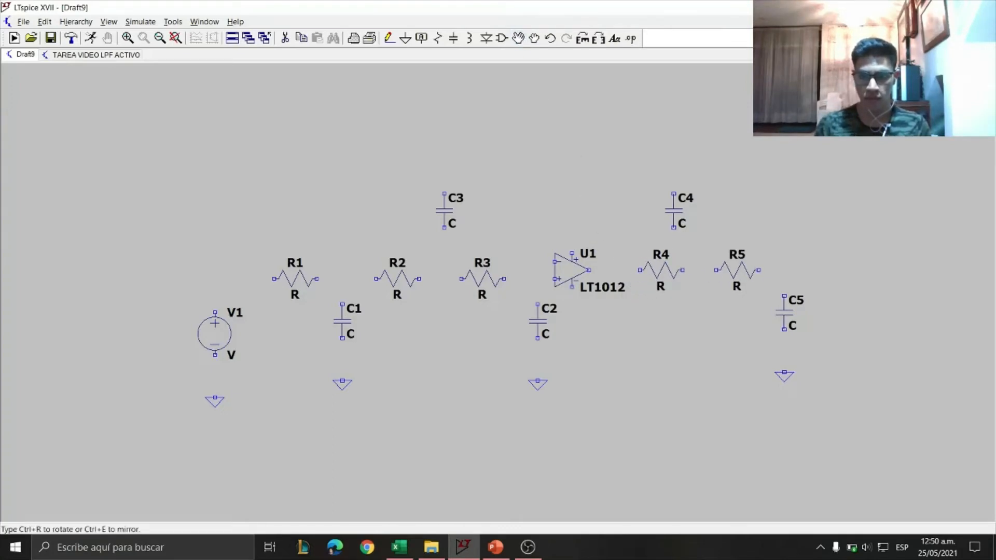
{"action": "left_click", "coordinate": [726, 272]}
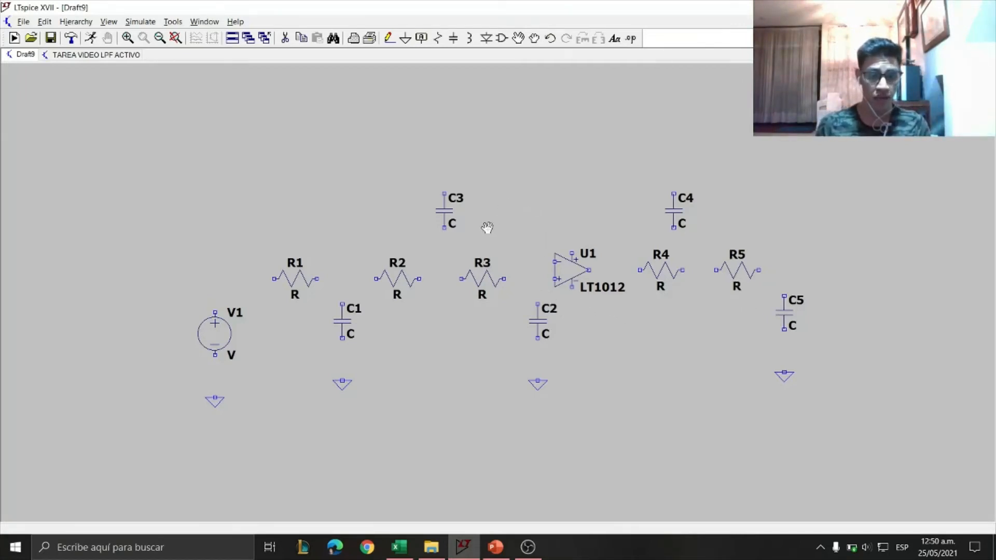
Consult the final design slide in PowerPoint and wire V1 from ground through R1, R2 and R3 to U1's non-inverting input, with C1 grounded after R1.
{"action": "left_click", "coordinate": [495, 547]}
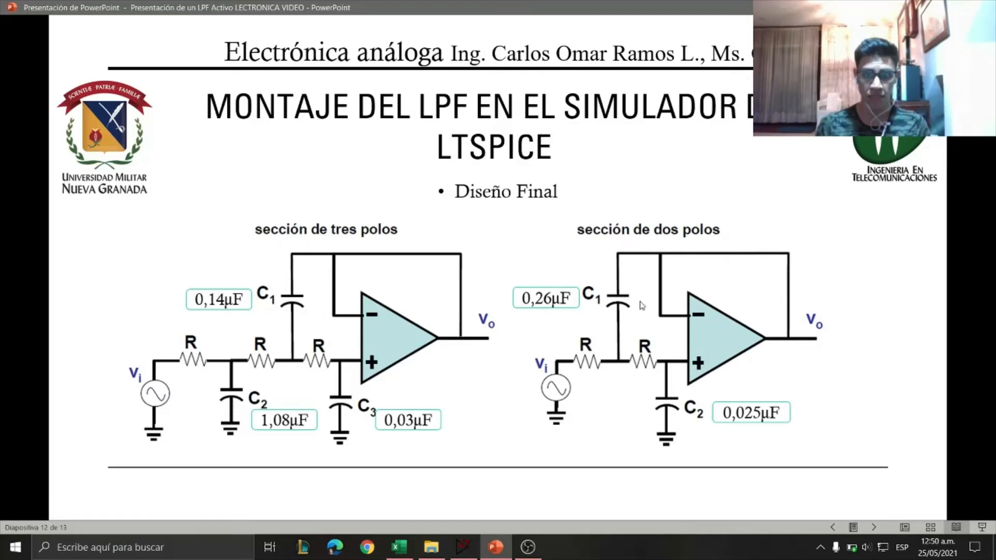
{"action": "key", "text": "alt+Tab"}
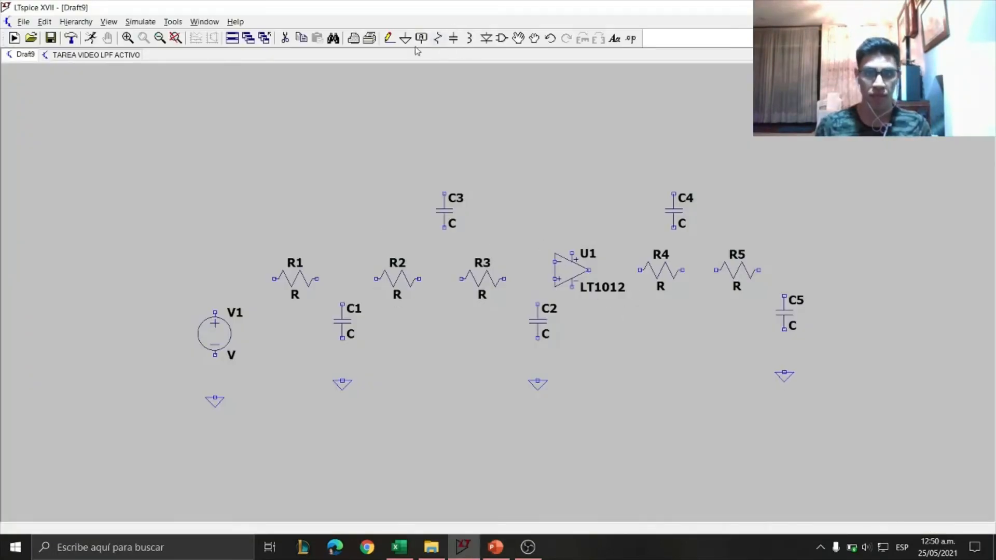
{"action": "left_click", "coordinate": [389, 38]}
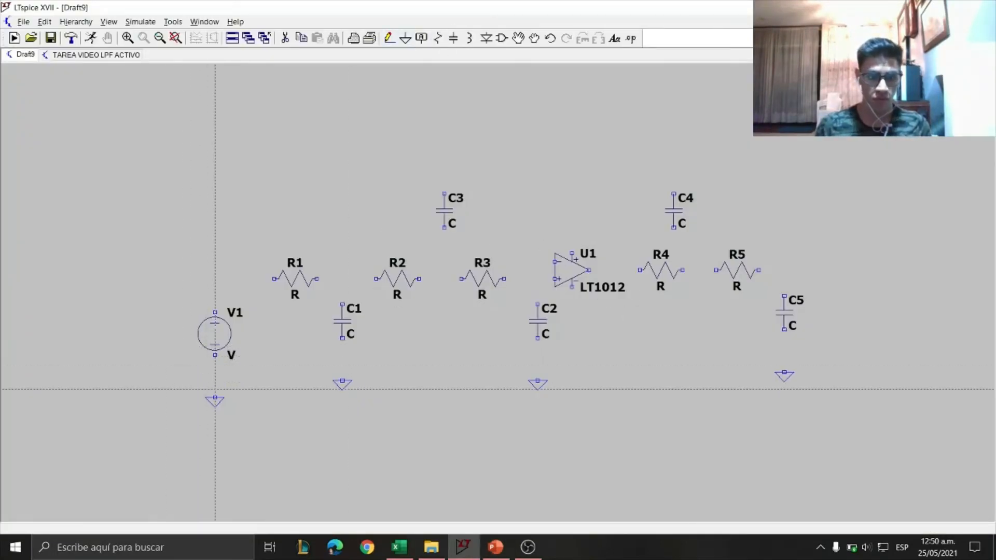
{"action": "left_click", "coordinate": [215, 401]}
{"action": "left_click", "coordinate": [215, 279]}
{"action": "left_click", "coordinate": [554, 278]}
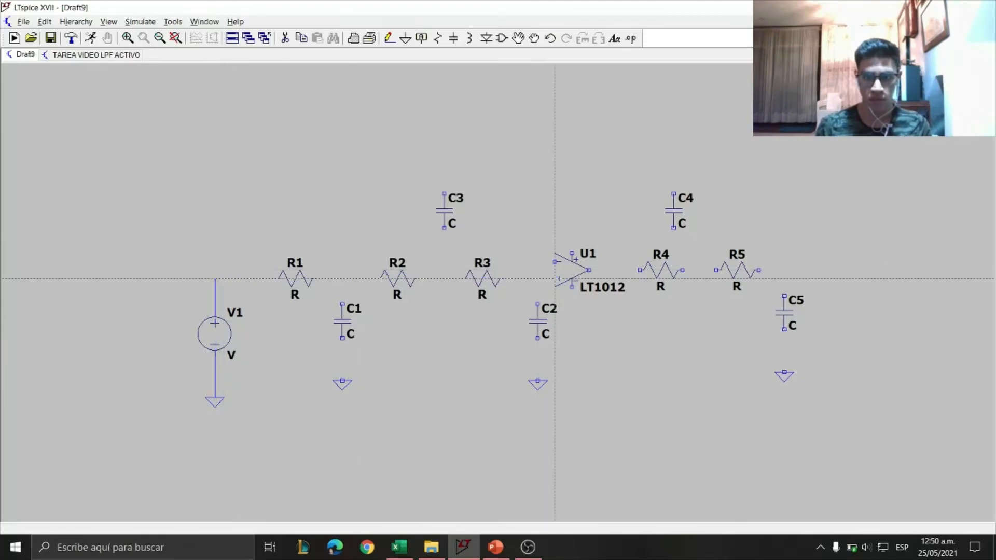
{"action": "left_click", "coordinate": [342, 380]}
{"action": "left_click", "coordinate": [343, 278]}
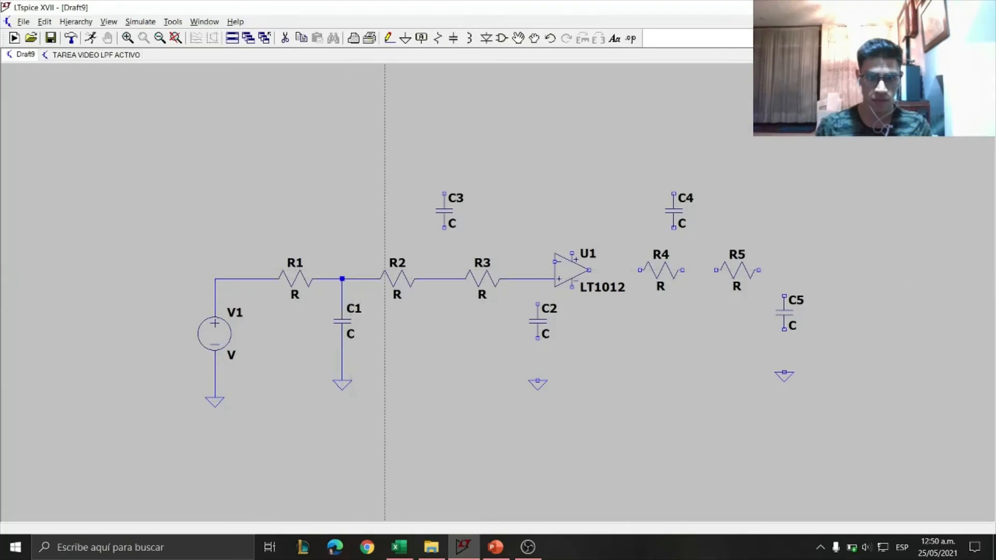
Shift C2 and its ground slightly away from U1 and wire C2 between that ground and the non-inverting input node.
{"action": "left_click", "coordinate": [517, 38]}
{"action": "left_click", "coordinate": [537, 322]}
{"action": "left_click", "coordinate": [530, 323]}
{"action": "left_click", "coordinate": [537, 384]}
{"action": "left_click", "coordinate": [529, 382]}
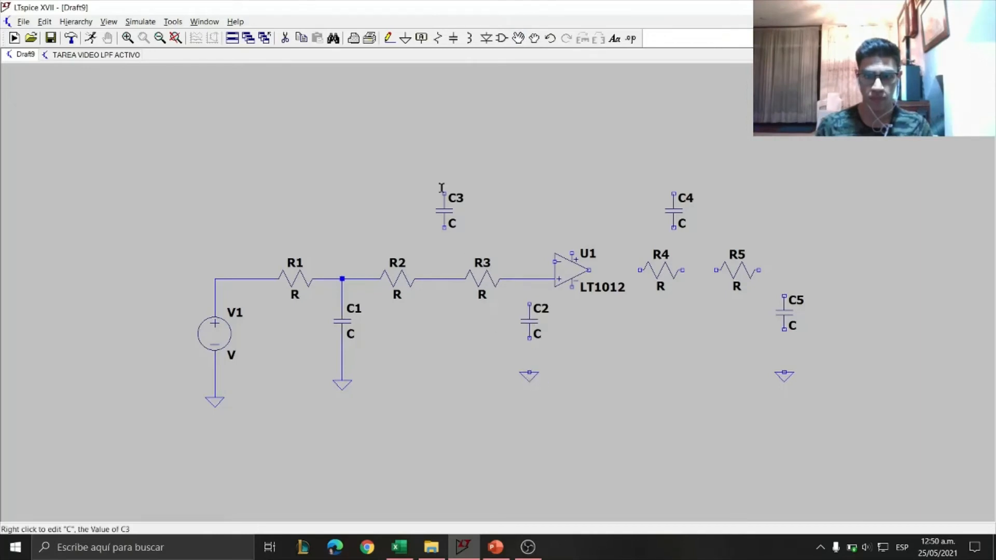
{"action": "left_click", "coordinate": [389, 38]}
{"action": "left_click", "coordinate": [529, 374]}
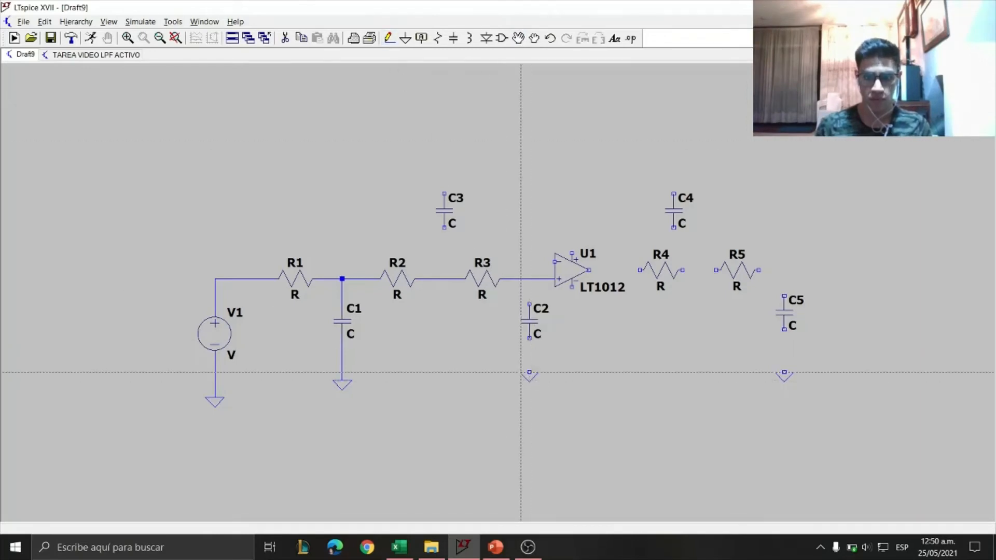
{"action": "left_click", "coordinate": [528, 279]}
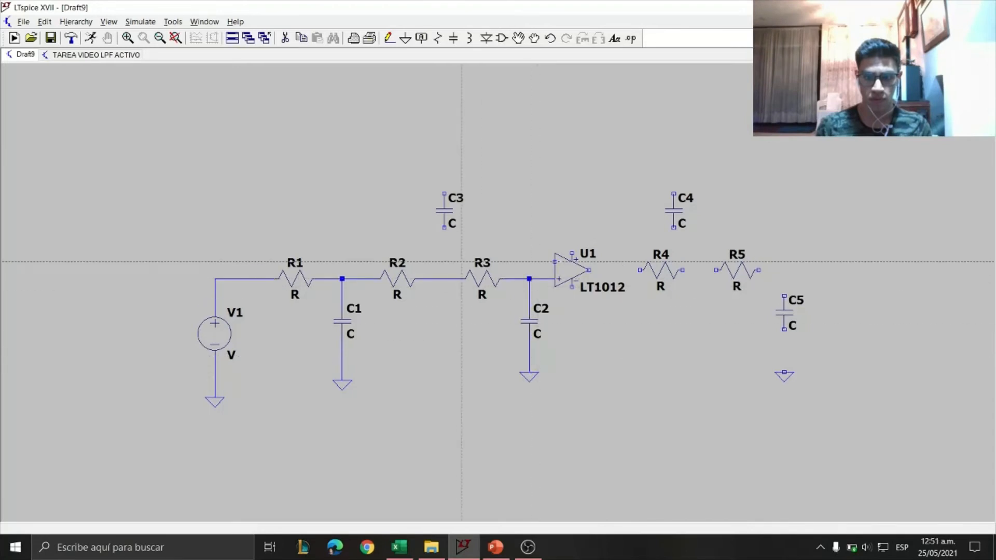
Wire C3 as a feedback path from the node between R2 and R3 over the op-amp to U1's output.
{"action": "left_click", "coordinate": [444, 279]}
{"action": "left_click", "coordinate": [444, 151]}
{"action": "left_click", "coordinate": [615, 270]}
{"action": "left_click", "coordinate": [589, 269]}
{"action": "key", "text": "Escape"}
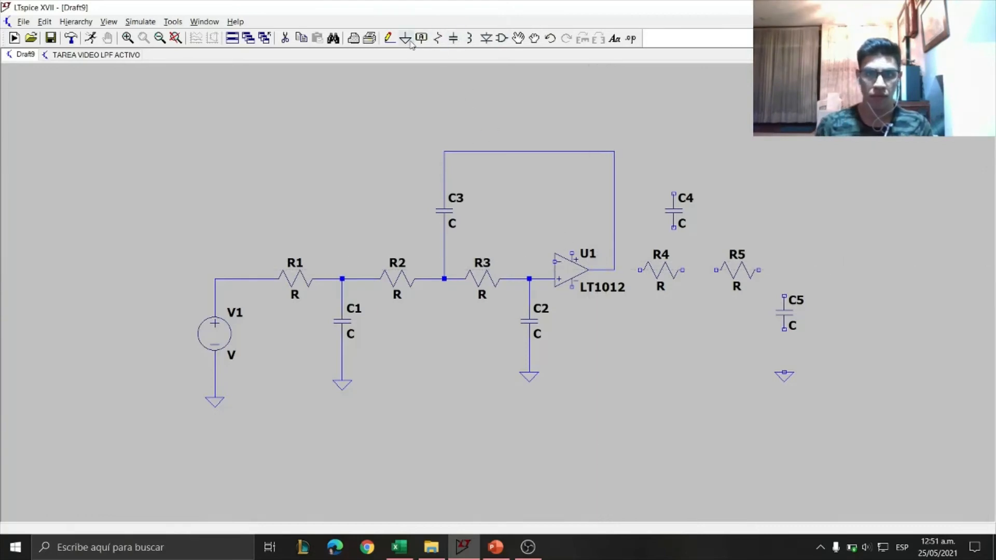
Wire U1's inverting input up to the feedback line between C3 and the output.
{"action": "left_click", "coordinate": [392, 38]}
{"action": "left_click", "coordinate": [554, 261]}
{"action": "left_click", "coordinate": [529, 151]}
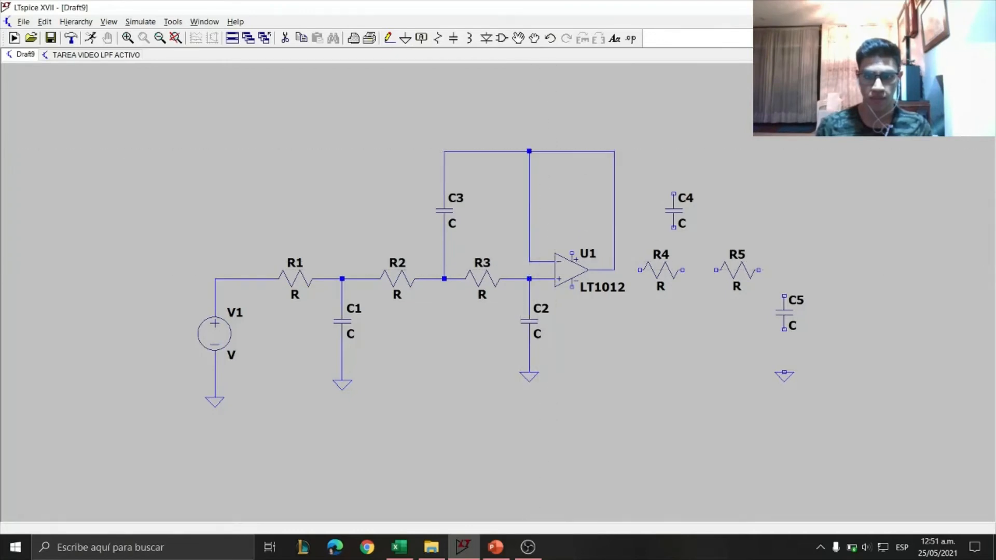
{"action": "key", "text": "Escape"}
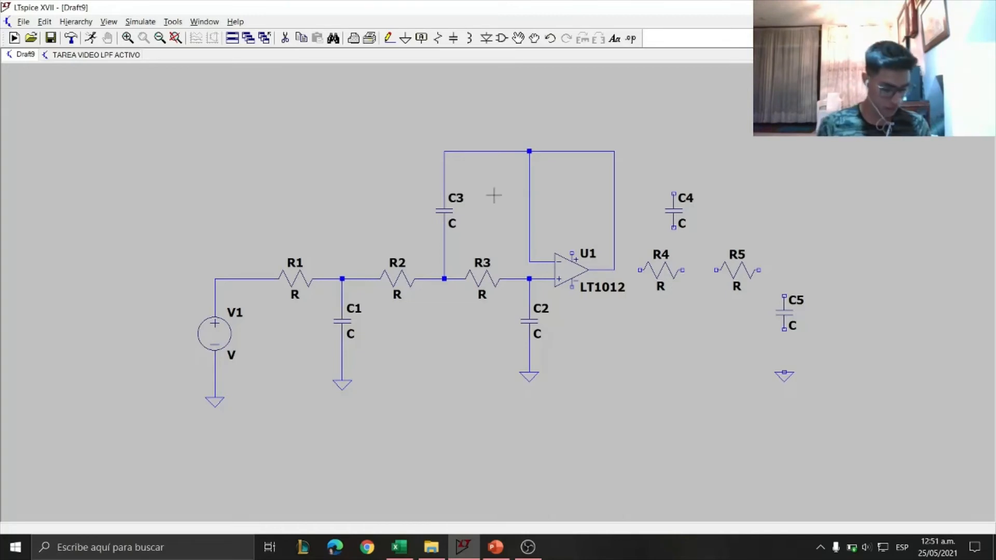
Create a net label named V+, rotate it and attach it to U1's positive supply pin.
{"action": "left_click", "coordinate": [421, 38]}
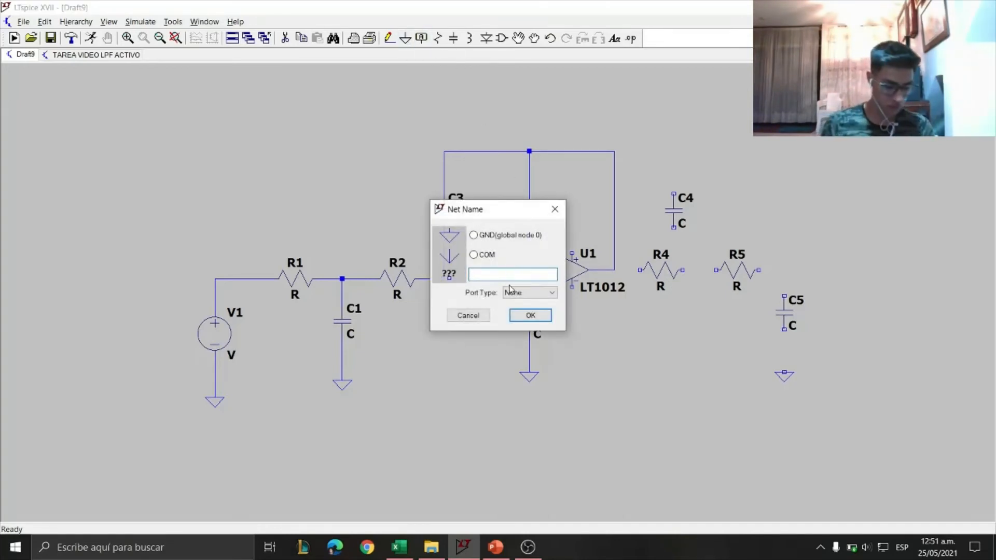
{"action": "key", "text": "Caps_Lock"}
{"action": "type", "text": "V"}
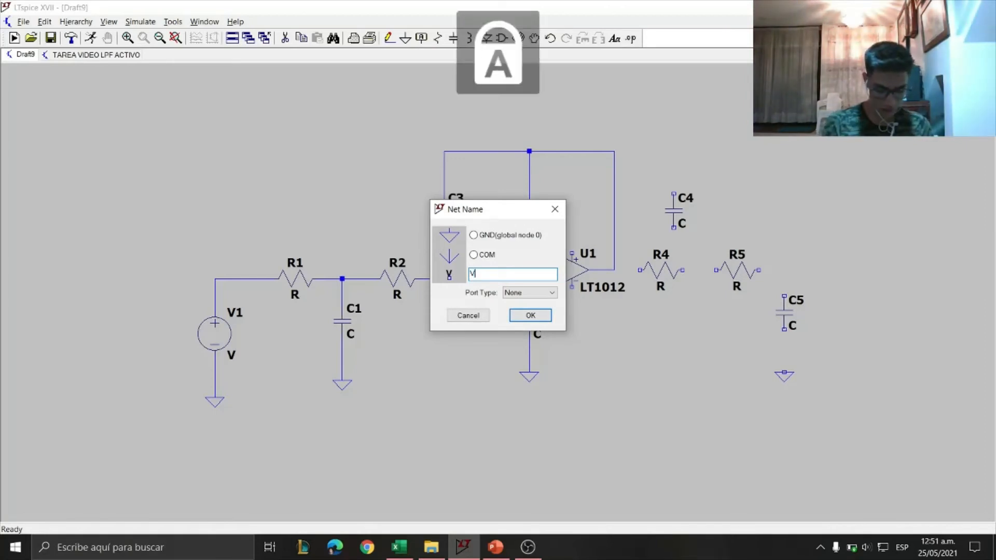
{"action": "key", "text": "Caps_Lock"}
{"action": "type", "text": "+"}
{"action": "key", "text": "Return"}
{"action": "key", "text": "ctrl+r"}
{"action": "left_click", "coordinate": [571, 253]}
{"action": "key", "text": "Escape"}
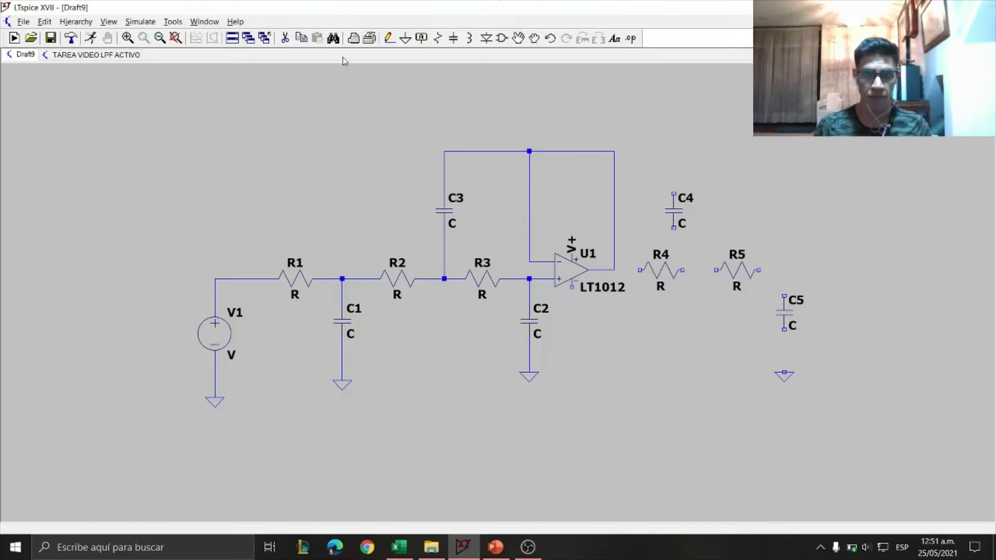
{"action": "left_click", "coordinate": [301, 38]}
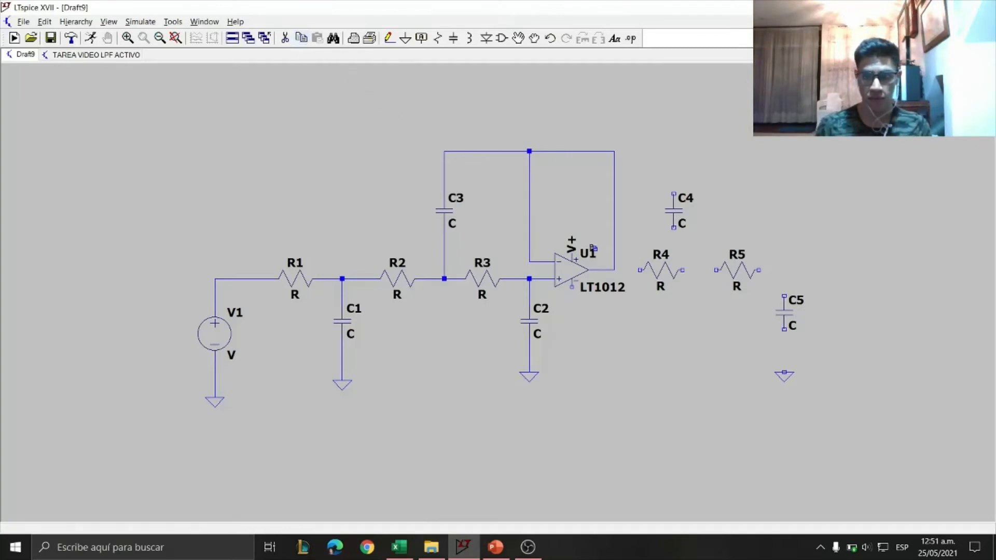
{"action": "left_click", "coordinate": [575, 257]}
{"action": "key", "text": "Escape"}
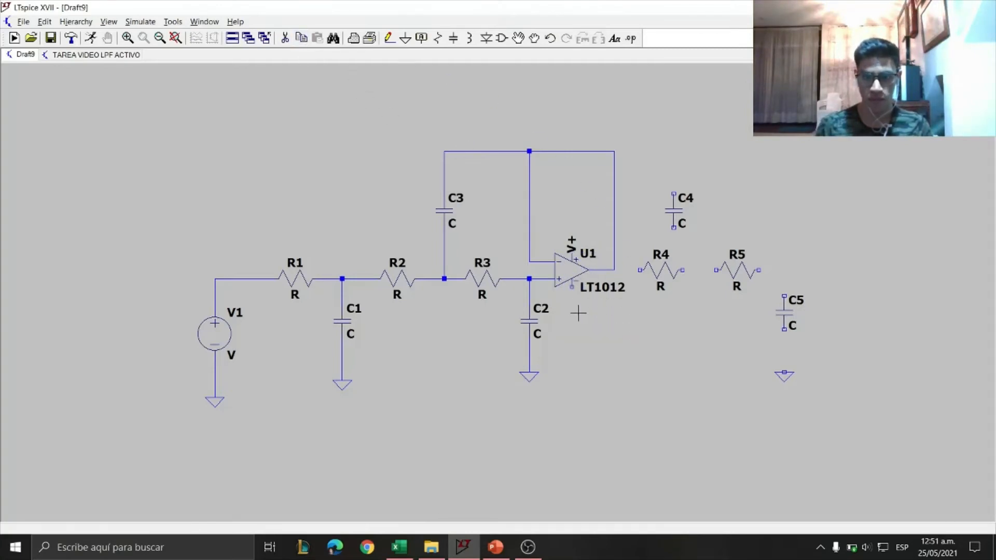
Copy the V+ net label onto U1's negative supply pin and rename the copy V-.
{"action": "left_click", "coordinate": [302, 38]}
{"action": "left_click", "coordinate": [571, 248]}
{"action": "left_click", "coordinate": [572, 287]}
{"action": "key", "text": "Escape"}
{"action": "right_click", "coordinate": [574, 294]}
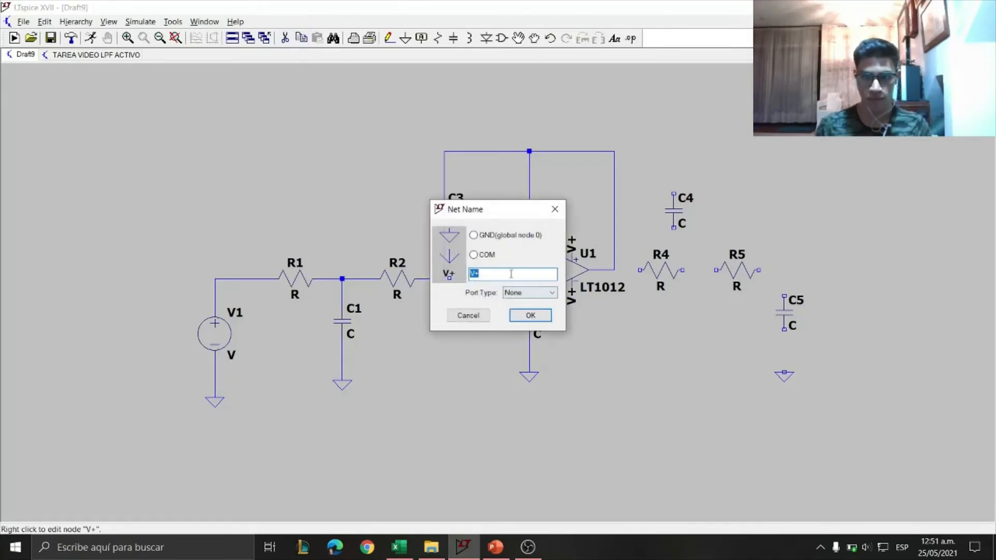
{"action": "key", "text": "BackSpace"}
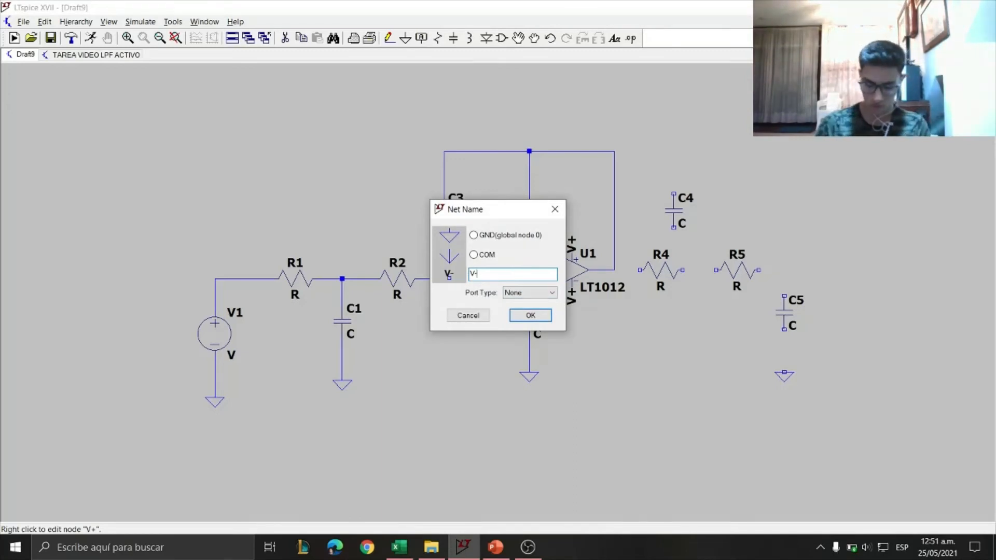
{"action": "type", "text": "-"}
{"action": "key", "text": "Return"}
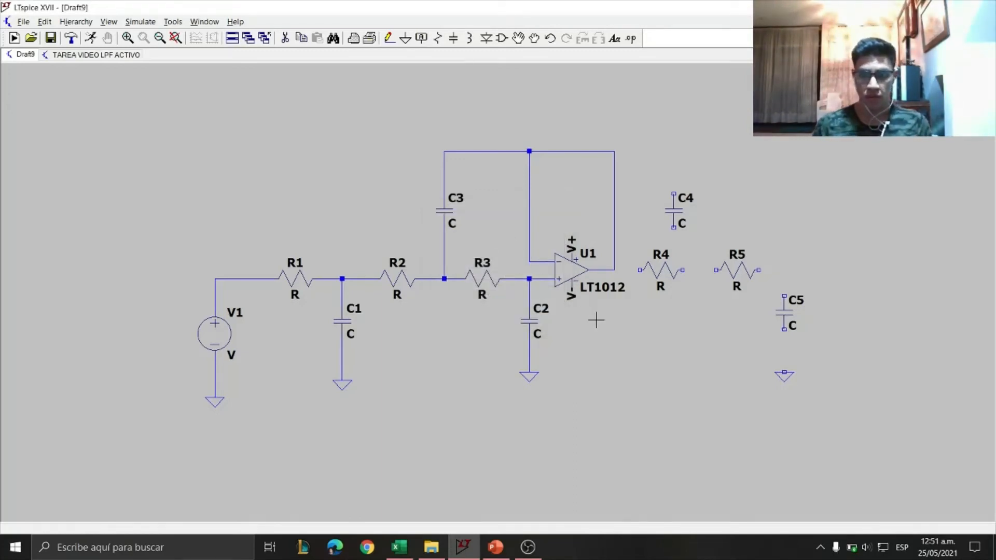
Check the filter design slide in PowerPoint, return to LTspice and place a second LT1012 op-amp beyond R5.
{"action": "left_click_drag", "start_coordinate": [642, 343], "coordinate": [515, 353]}
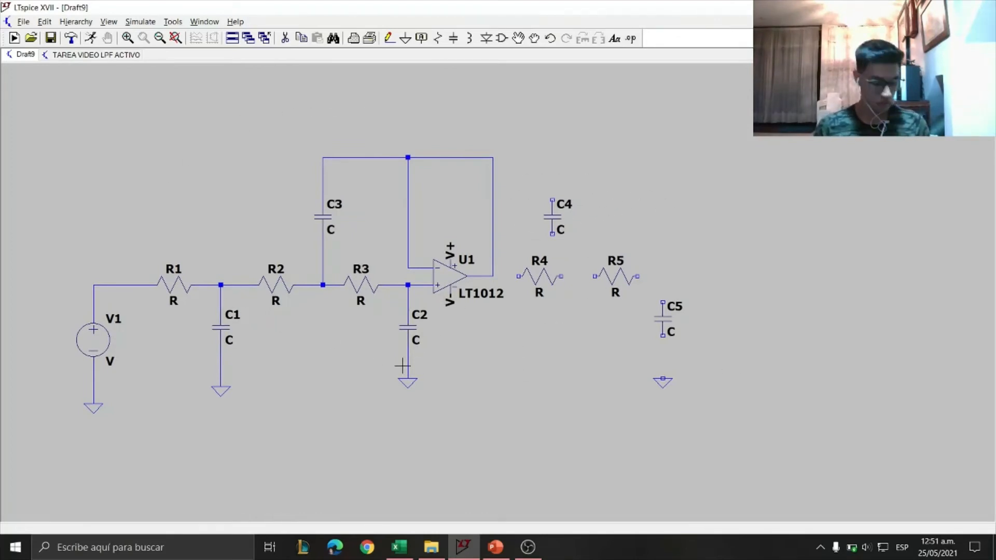
{"action": "key", "text": "alt+Tab"}
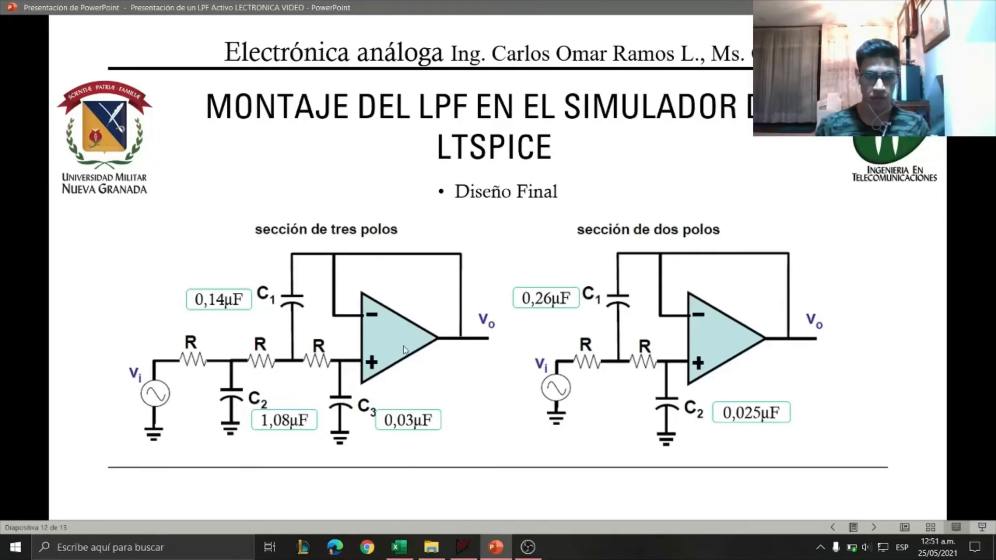
{"action": "left_click", "coordinate": [463, 551]}
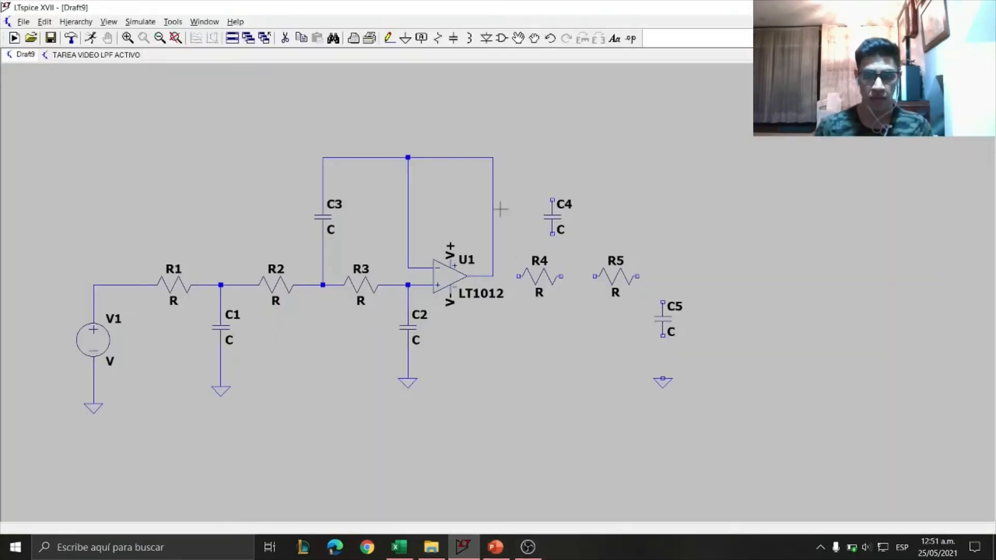
{"action": "left_click", "coordinate": [388, 38]}
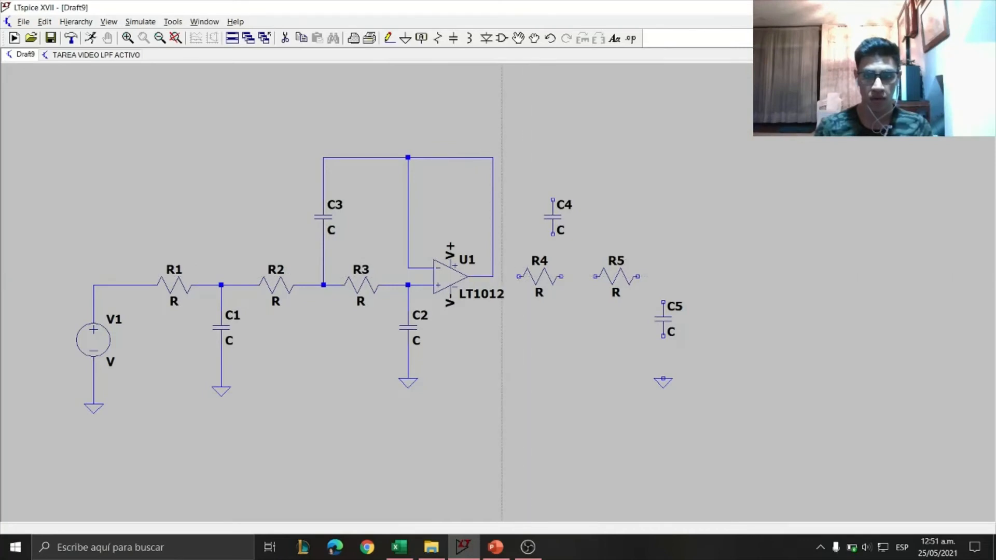
{"action": "left_click", "coordinate": [502, 42]}
{"action": "key", "text": "Return"}
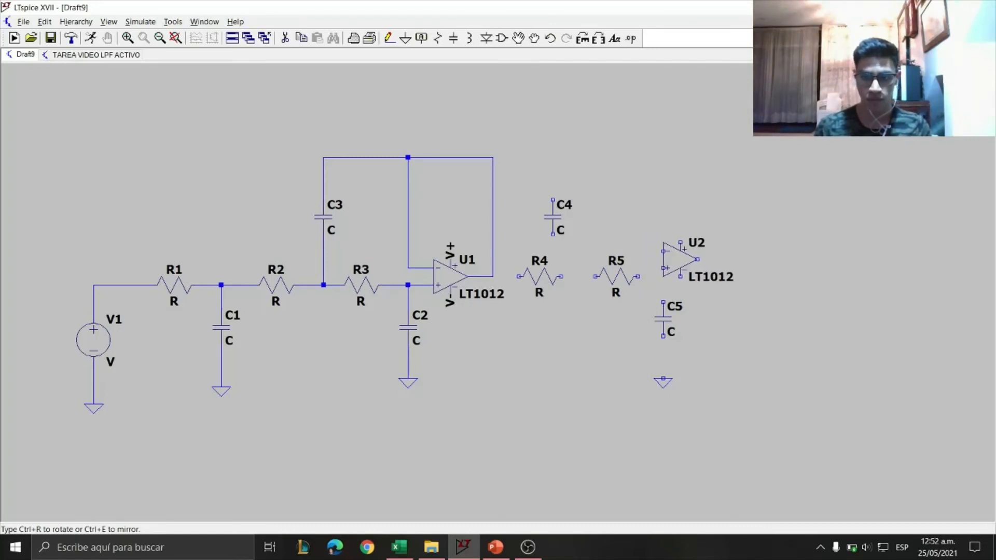
{"action": "left_click", "coordinate": [713, 268]}
{"action": "key", "text": "Escape"}
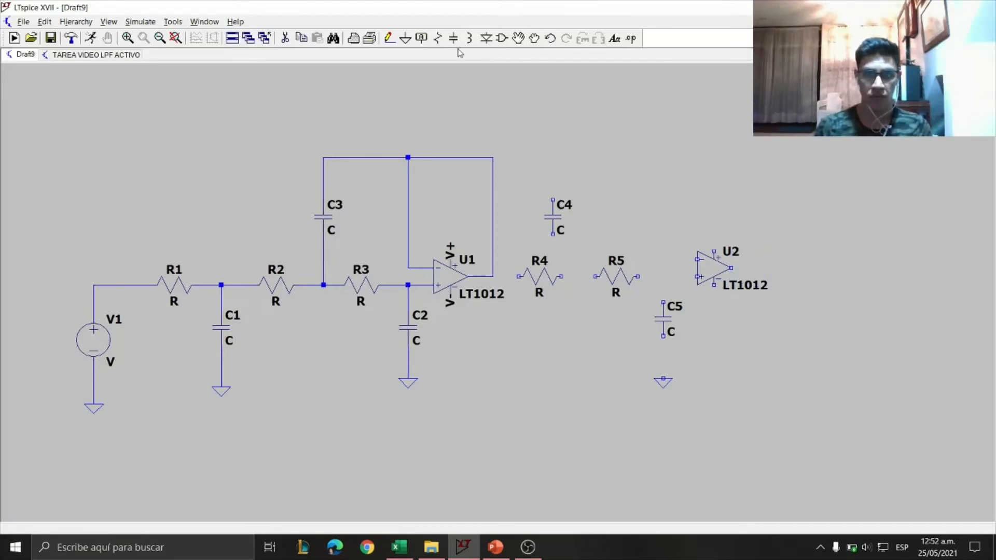
Wire U1's output through R4 and R5 to U2's non-inverting input, and wire C5 between that line and its ground.
{"action": "left_click", "coordinate": [388, 38]}
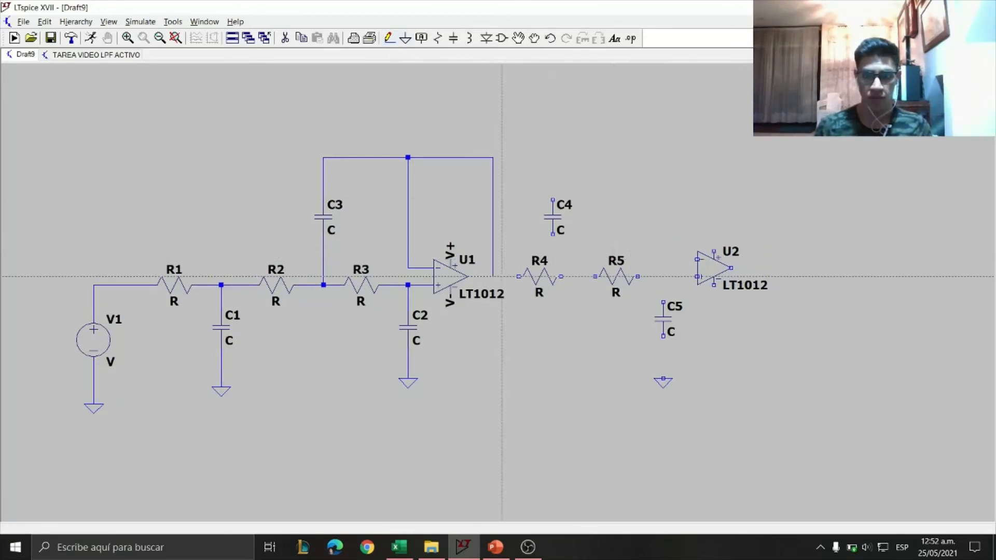
{"action": "left_click", "coordinate": [492, 276]}
{"action": "left_click", "coordinate": [697, 276]}
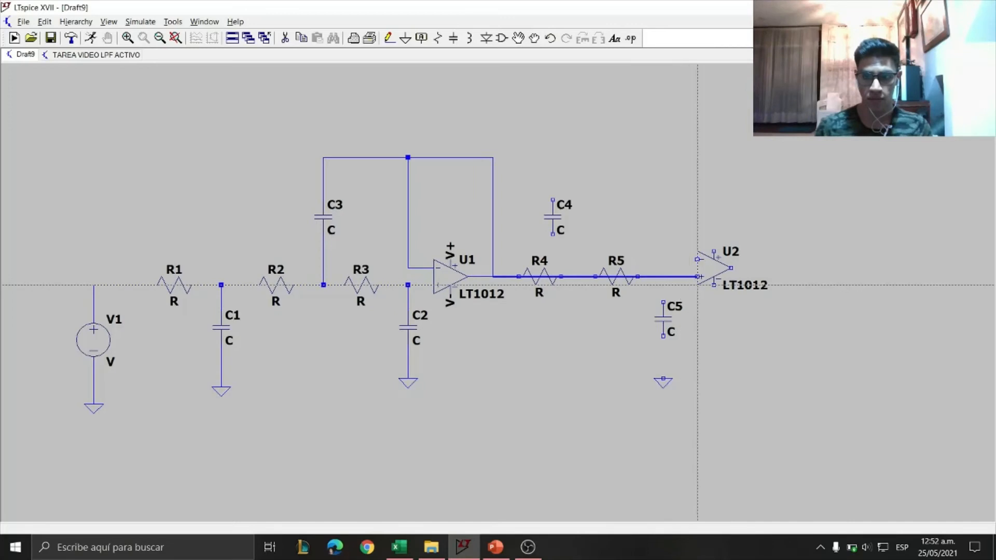
{"action": "left_click", "coordinate": [698, 276]}
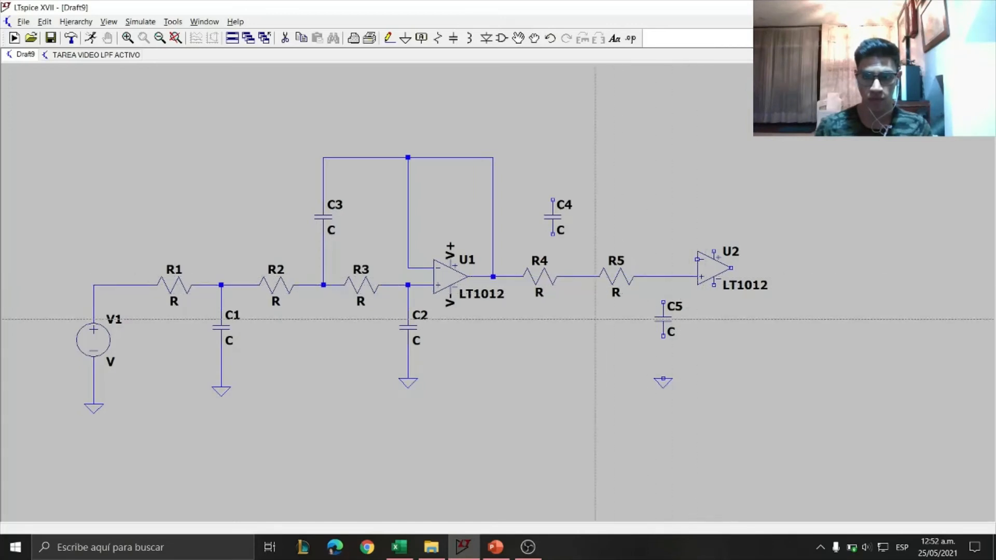
{"action": "left_click", "coordinate": [663, 378]}
{"action": "left_click", "coordinate": [663, 277]}
Move C4 above the node between R4 and R5 and wire it from that node over the op-amp to U2's output.
{"action": "left_click", "coordinate": [518, 38]}
{"action": "left_click", "coordinate": [553, 215]}
{"action": "left_click", "coordinate": [583, 222]}
{"action": "left_click", "coordinate": [390, 38]}
{"action": "left_click", "coordinate": [578, 276]}
{"action": "left_click", "coordinate": [578, 157]}
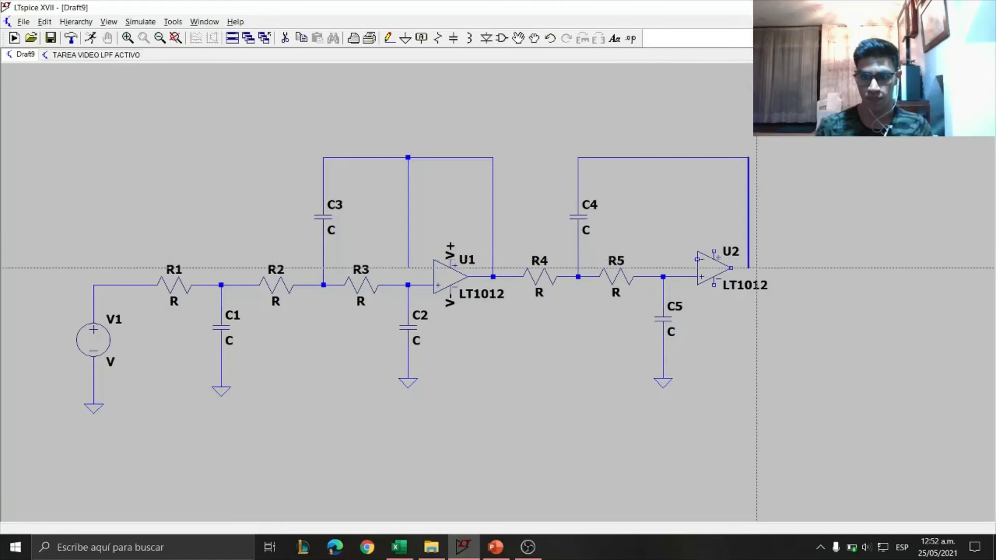
{"action": "left_click", "coordinate": [731, 268]}
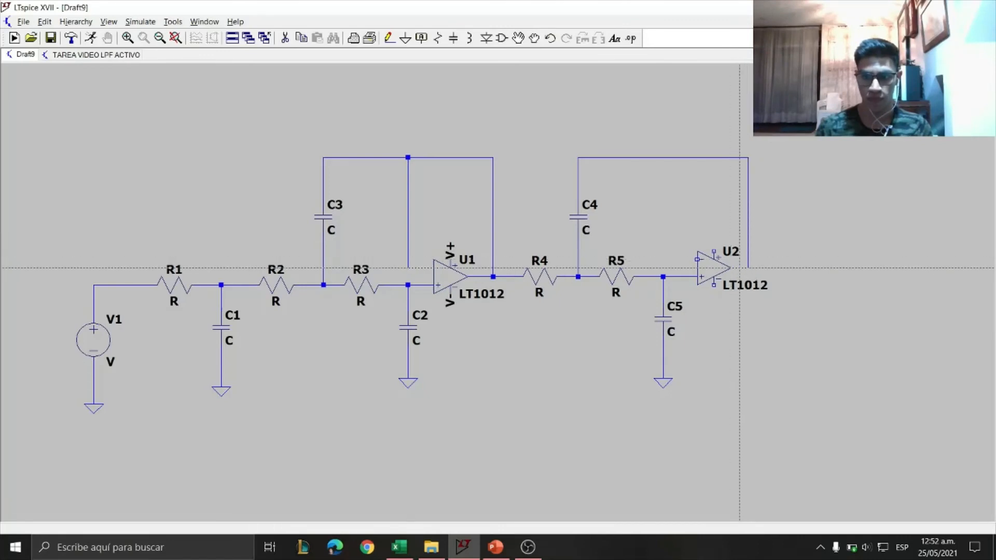
{"action": "left_click", "coordinate": [748, 268]}
Extend U2's output wire past the feedback junction and attach a net label named Out to its end.
{"action": "left_click", "coordinate": [782, 268]}
{"action": "key", "text": "Escape"}
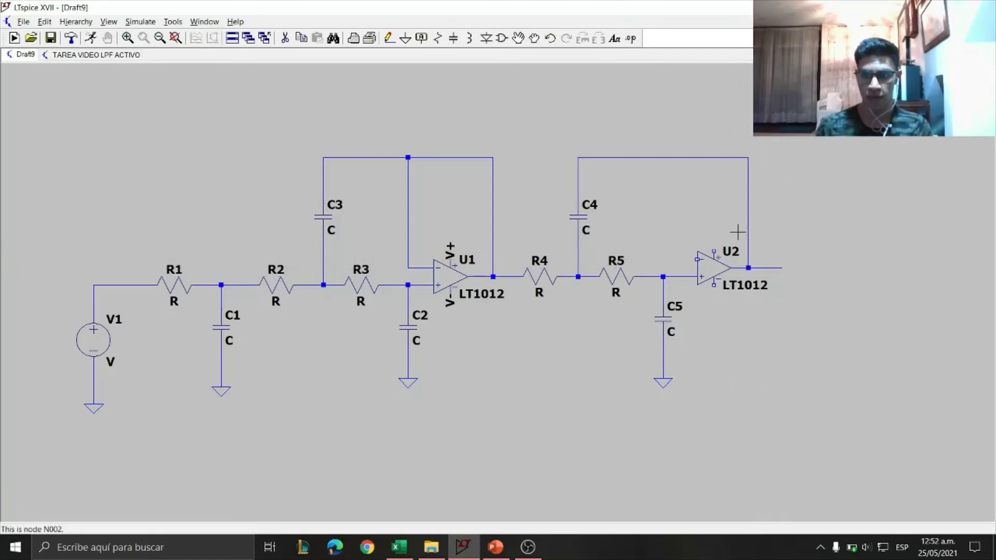
{"action": "left_click", "coordinate": [421, 39]}
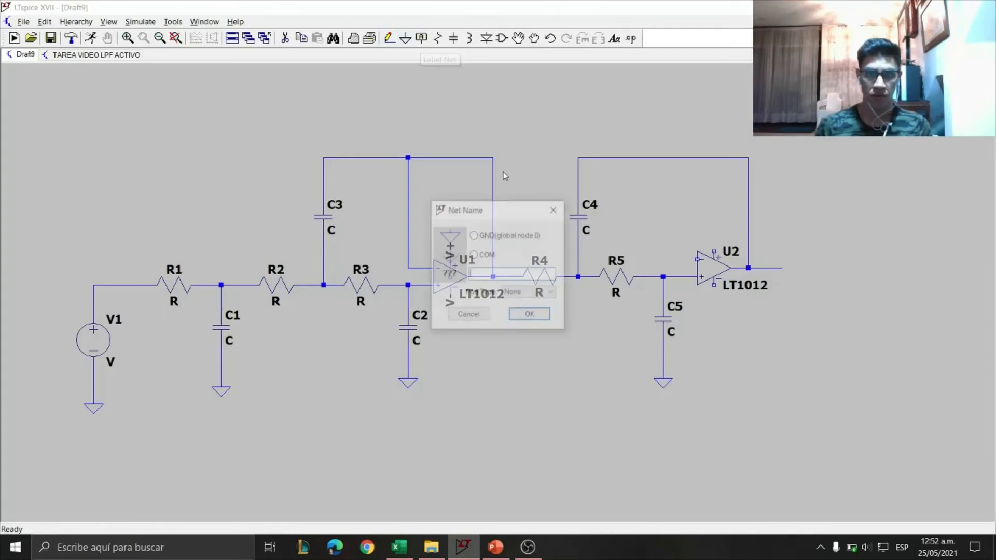
{"action": "key", "text": "Caps_Lock"}
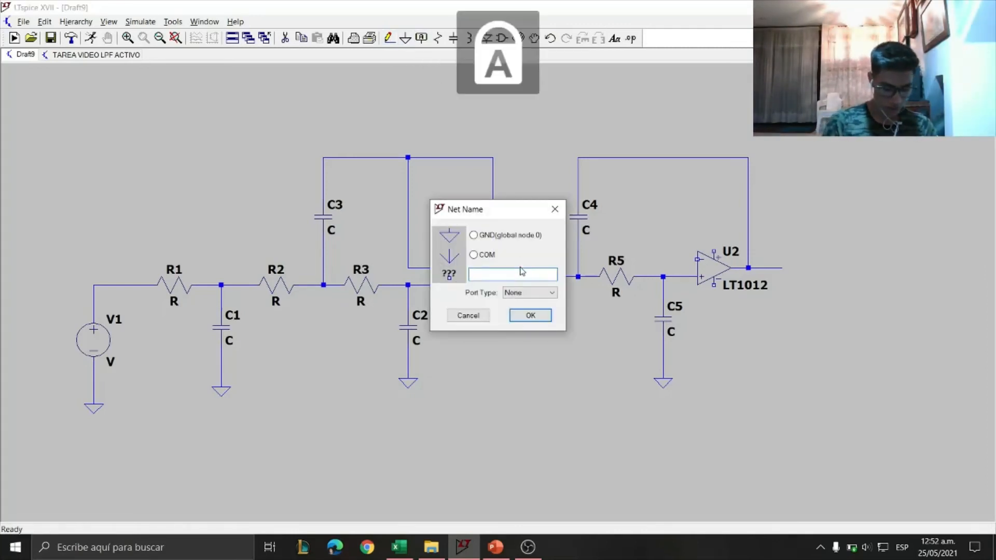
{"action": "key", "text": "Caps_Lock"}
{"action": "type", "text": "0ut"}
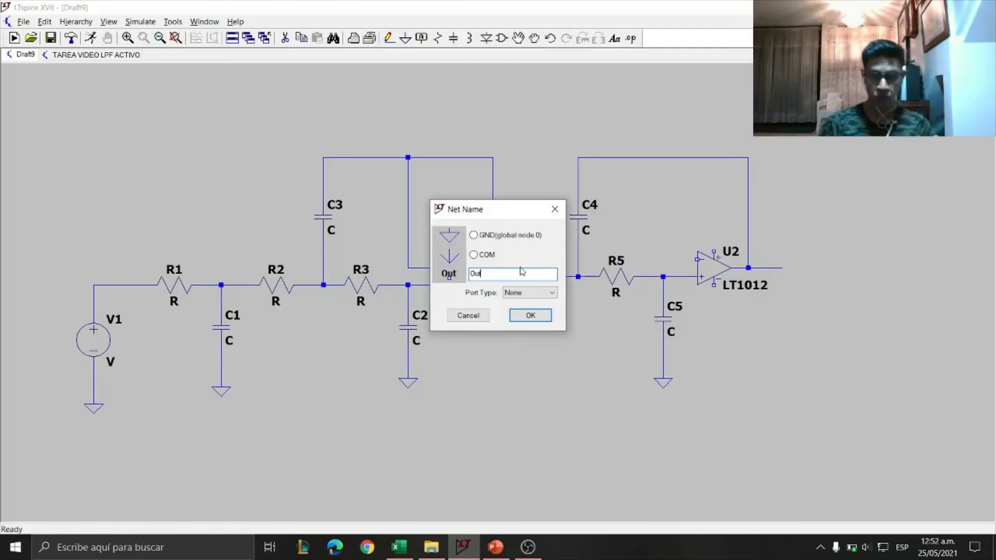
{"action": "key", "text": "Return"}
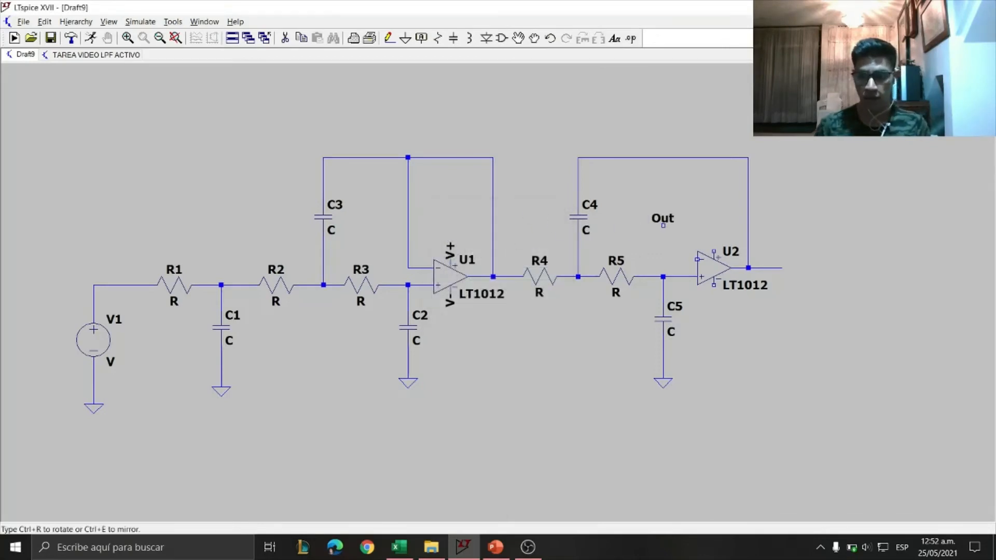
{"action": "left_click", "coordinate": [781, 267]}
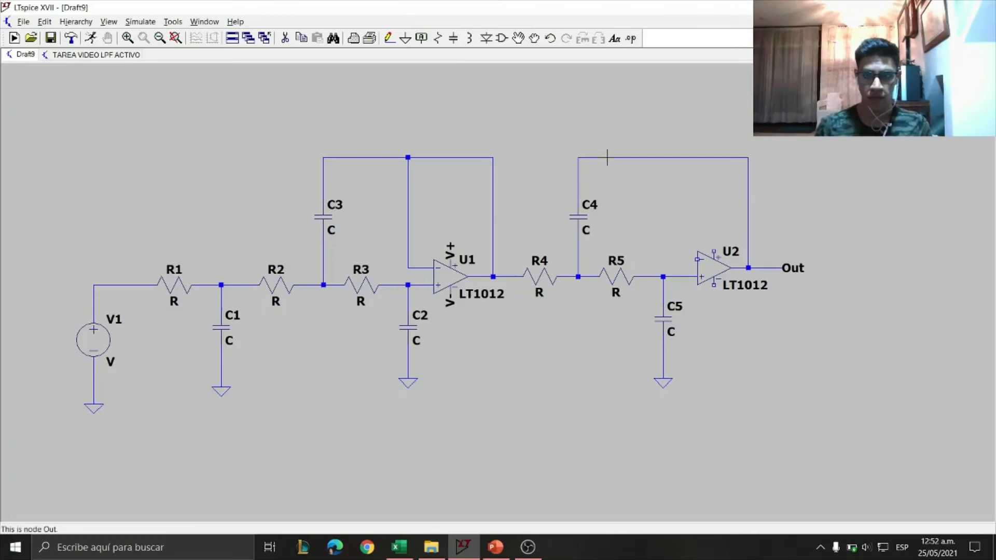
Wire U2's inverting input up to the feedback line between C4 and the output.
{"action": "left_click", "coordinate": [388, 37]}
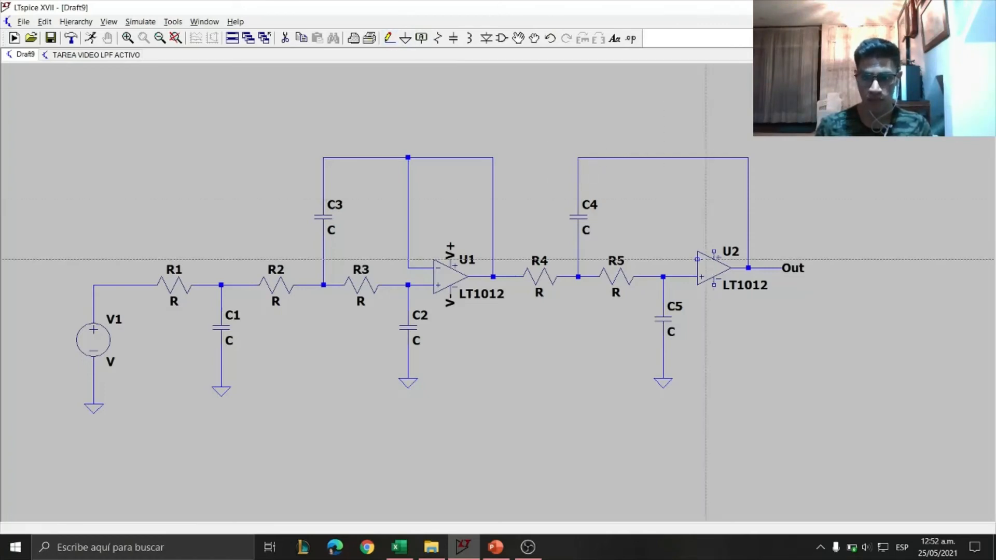
{"action": "left_click", "coordinate": [697, 259]}
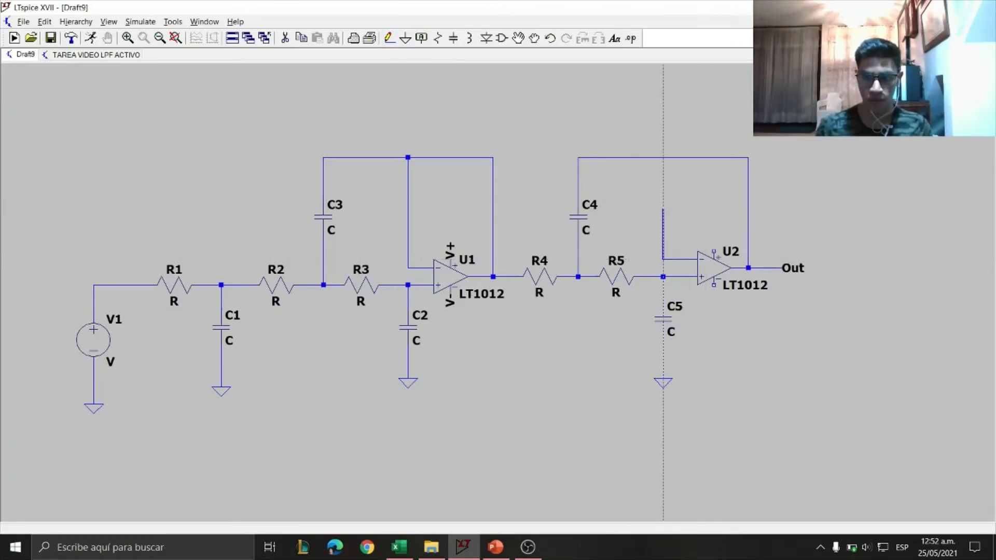
{"action": "left_click", "coordinate": [663, 157]}
{"action": "key", "text": "Escape"}
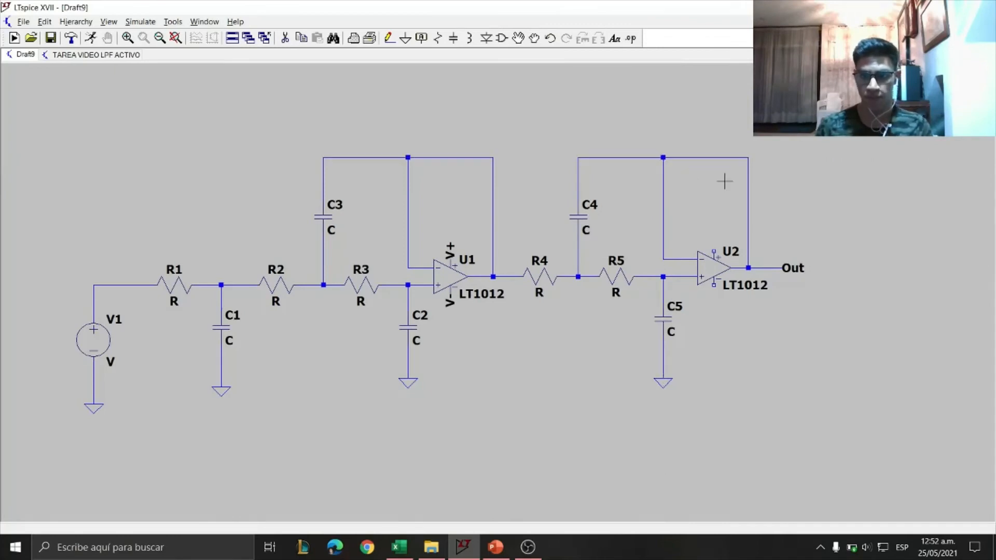
Copy U1's V+ and V- net labels onto U2's positive and negative supply pins.
{"action": "left_click", "coordinate": [300, 39]}
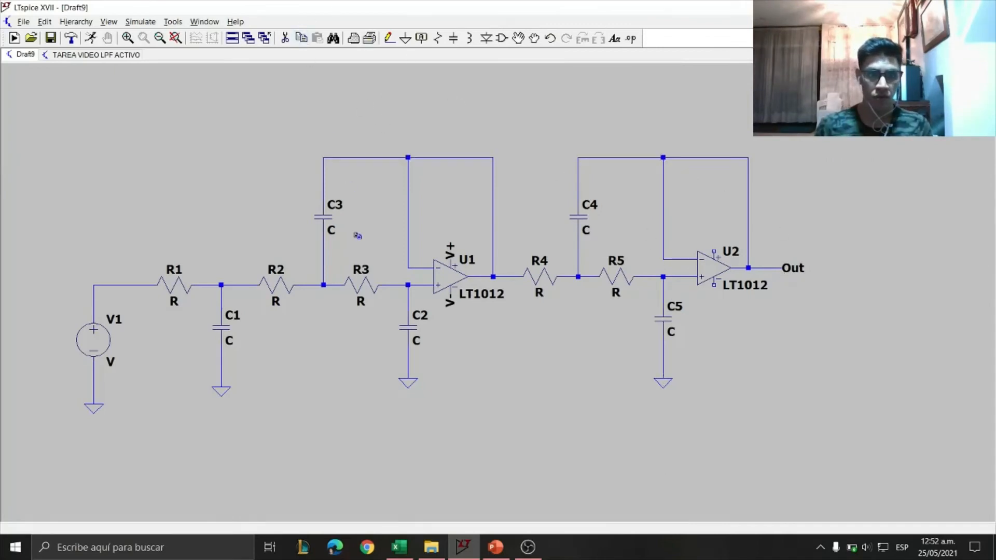
{"action": "left_click", "coordinate": [461, 244]}
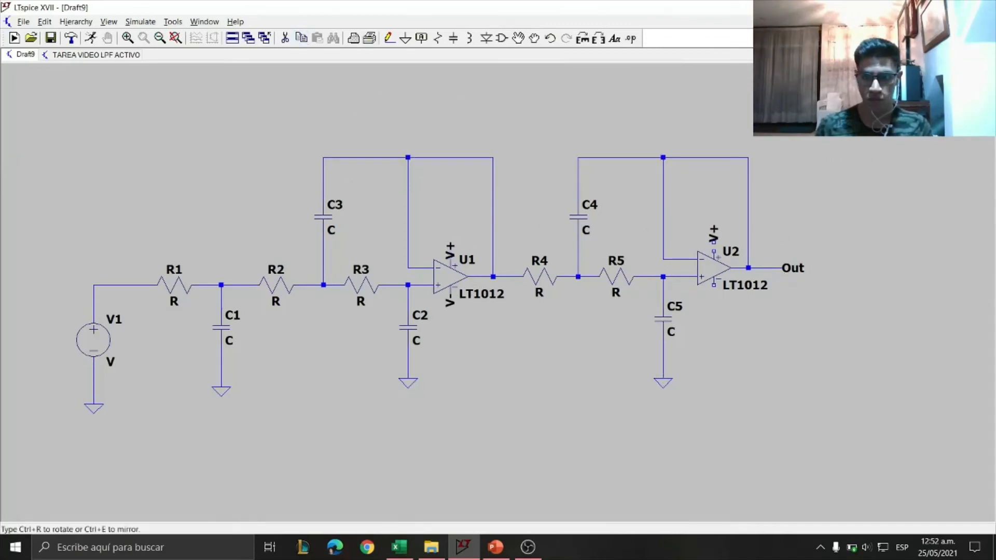
{"action": "left_click", "coordinate": [714, 251]}
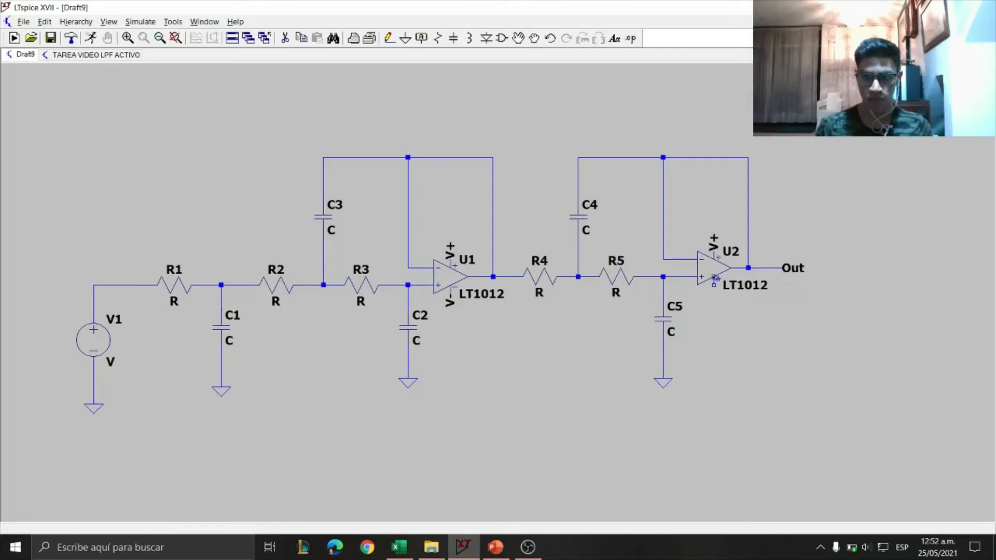
{"action": "left_click", "coordinate": [446, 304]}
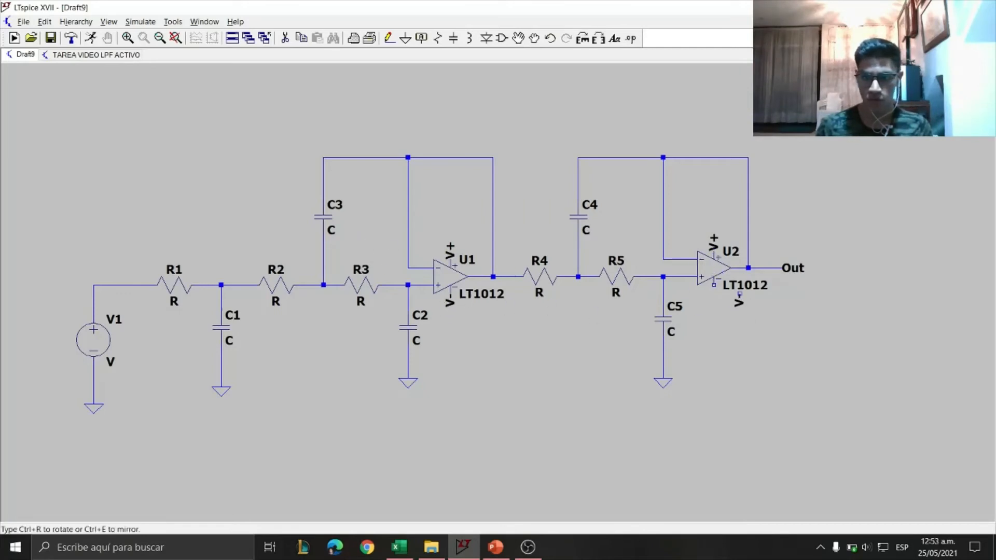
{"action": "left_click", "coordinate": [713, 293]}
Place two voltage sources one above the other to the left of V1 for the op-amp supplies.
{"action": "left_click_drag", "start_coordinate": [485, 381], "coordinate": [554, 390]}
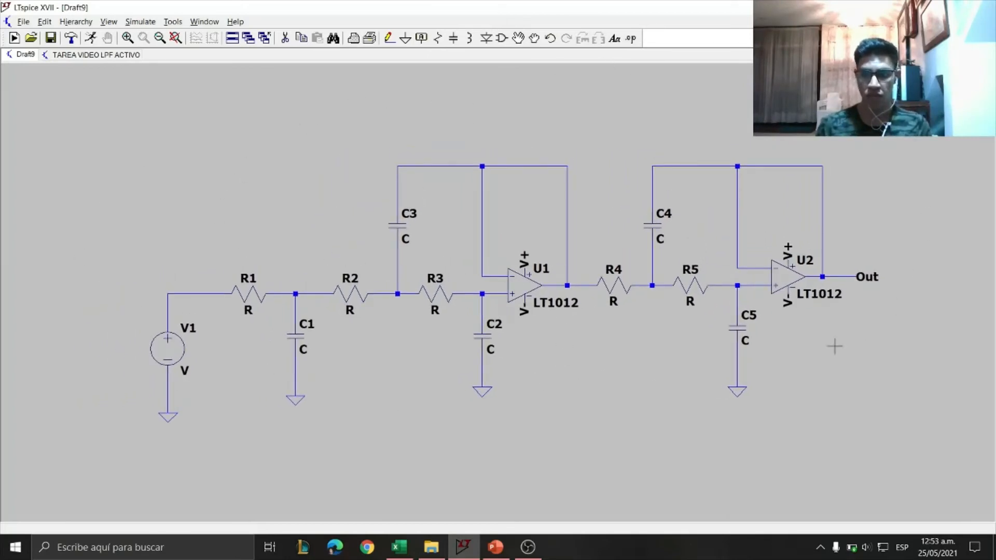
{"action": "left_click", "coordinate": [422, 40]}
{"action": "key", "text": "Escape"}
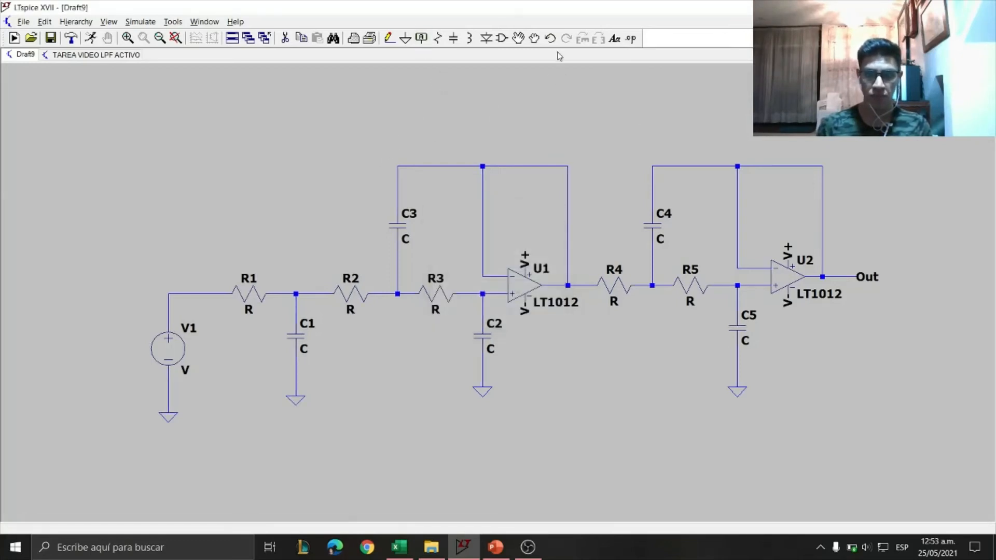
{"action": "left_click", "coordinate": [501, 39]}
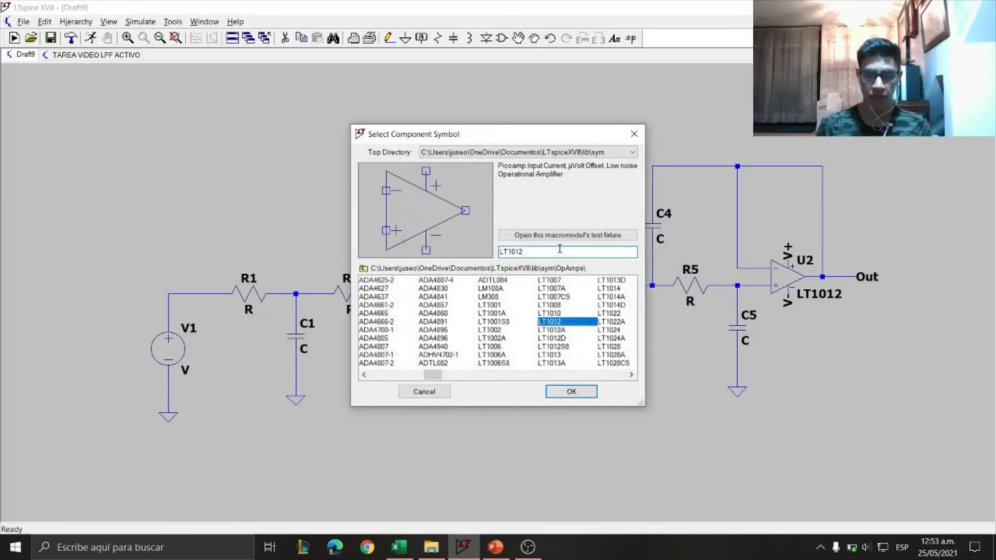
{"action": "key", "text": "BackSpace"}
{"action": "key", "text": "BackSpace"}
{"action": "key", "text": "BackSpace"}
{"action": "key", "text": "BackSpace"}
{"action": "key", "text": "BackSpace"}
{"action": "key", "text": "BackSpace"}
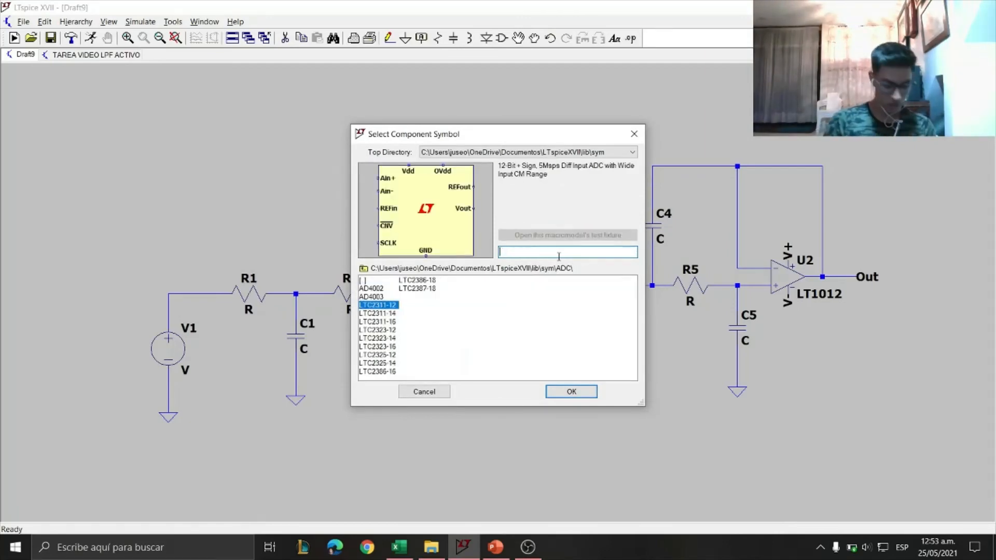
{"action": "type", "text": "voltage"}
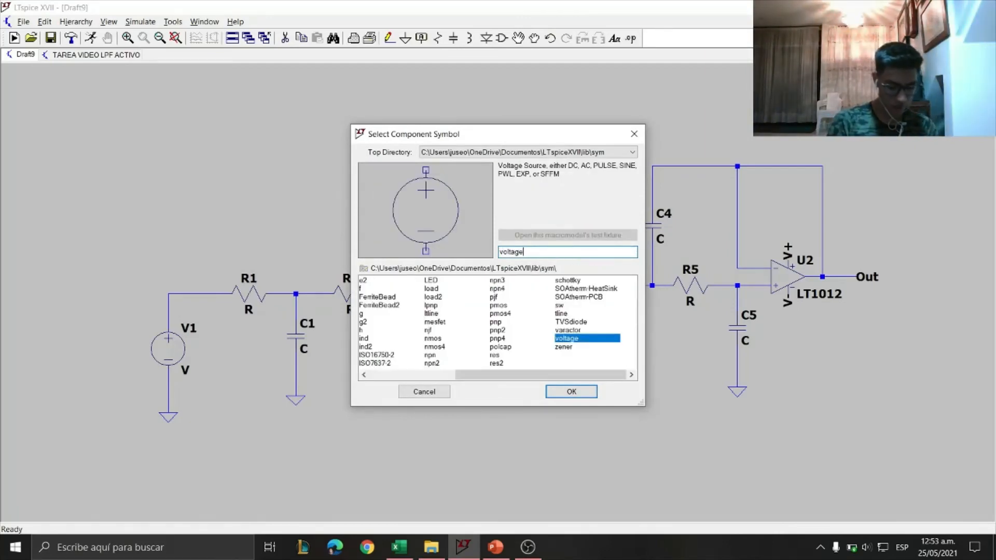
{"action": "key", "text": "Return"}
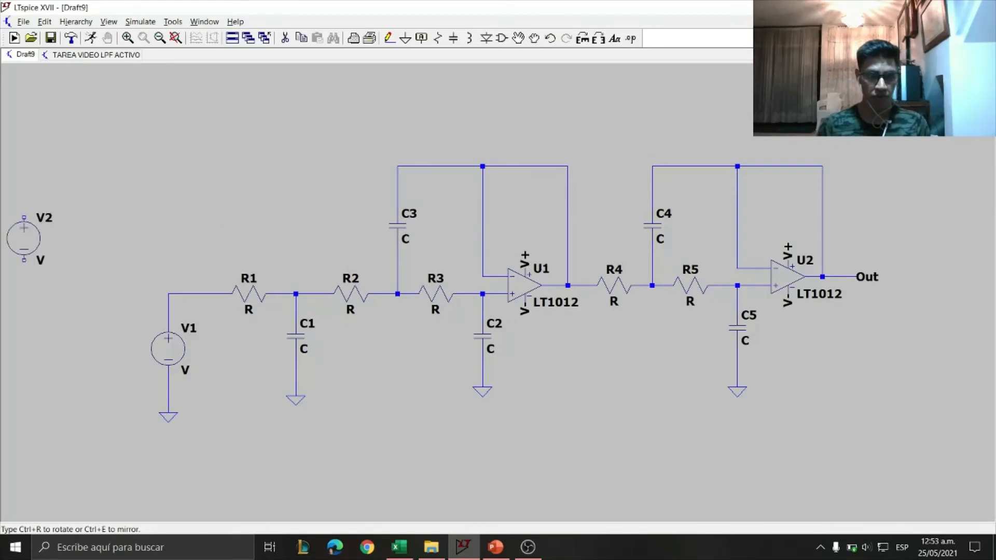
{"action": "left_click", "coordinate": [66, 218]}
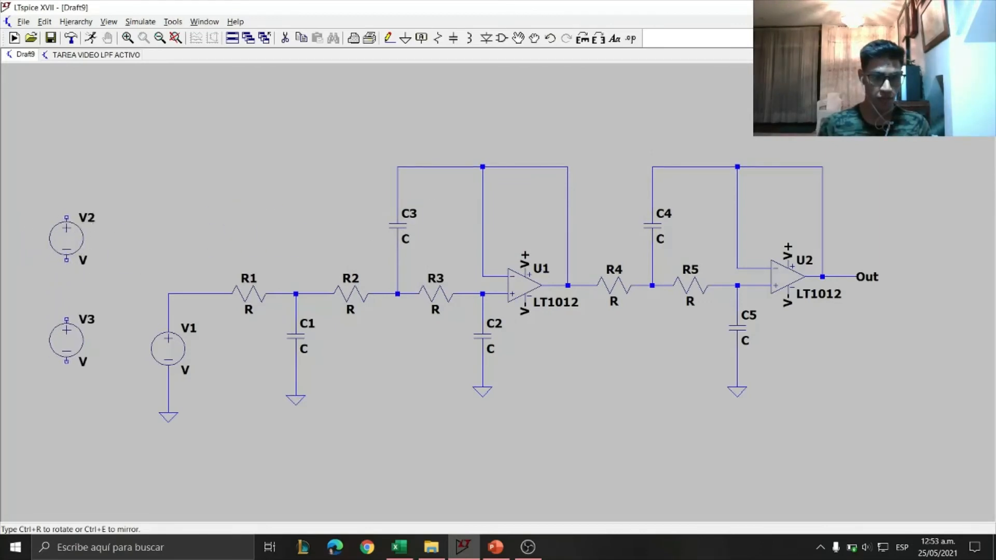
{"action": "key", "text": "Escape"}
Place a ground symbol beside the gap between V2 and V3, and a V+ net label above V2.
{"action": "left_click", "coordinate": [404, 40]}
{"action": "left_click", "coordinate": [117, 302]}
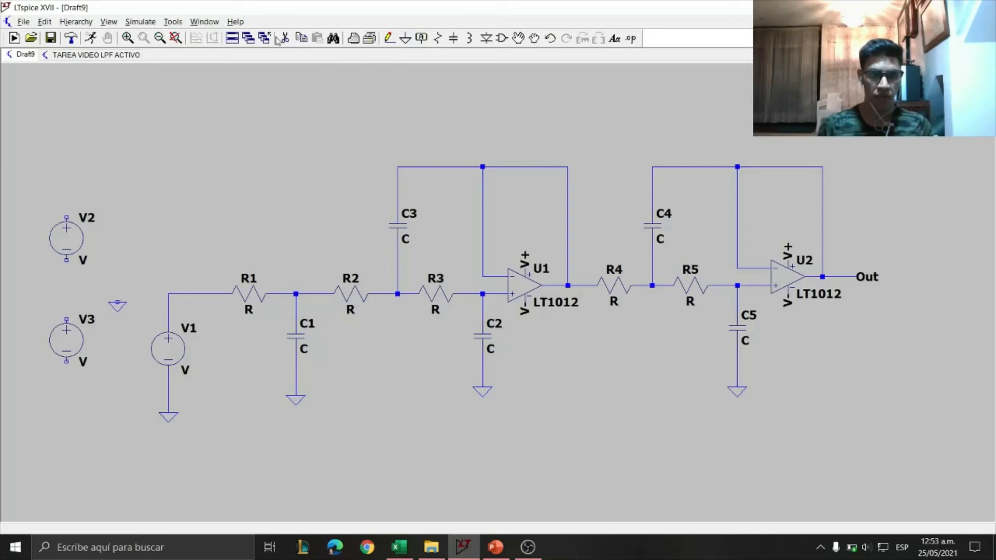
{"action": "left_click", "coordinate": [420, 39]}
{"action": "key", "text": "Caps_Lock"}
{"action": "type", "text": "V"}
{"action": "key", "text": "Caps_Lock"}
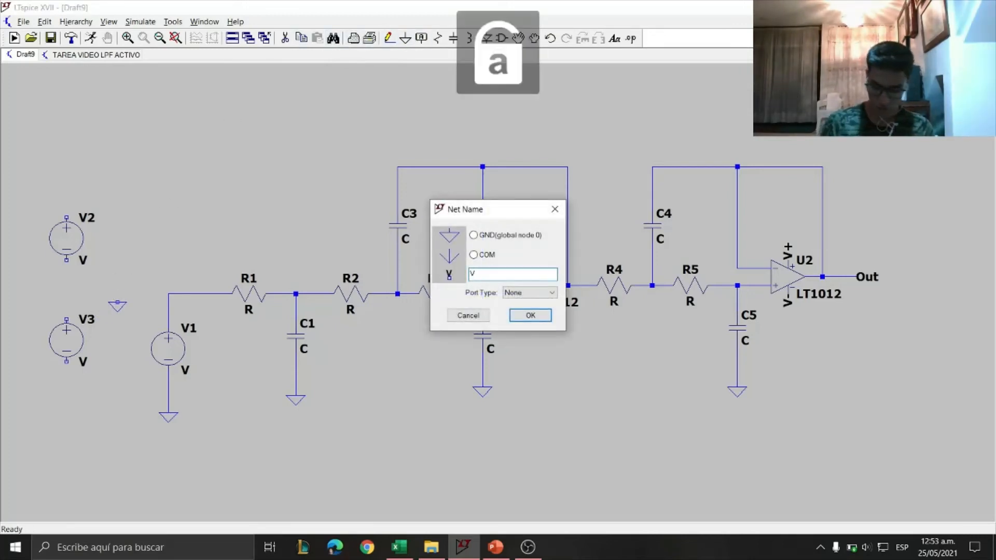
{"action": "type", "text": "+"}
{"action": "key", "text": "Return"}
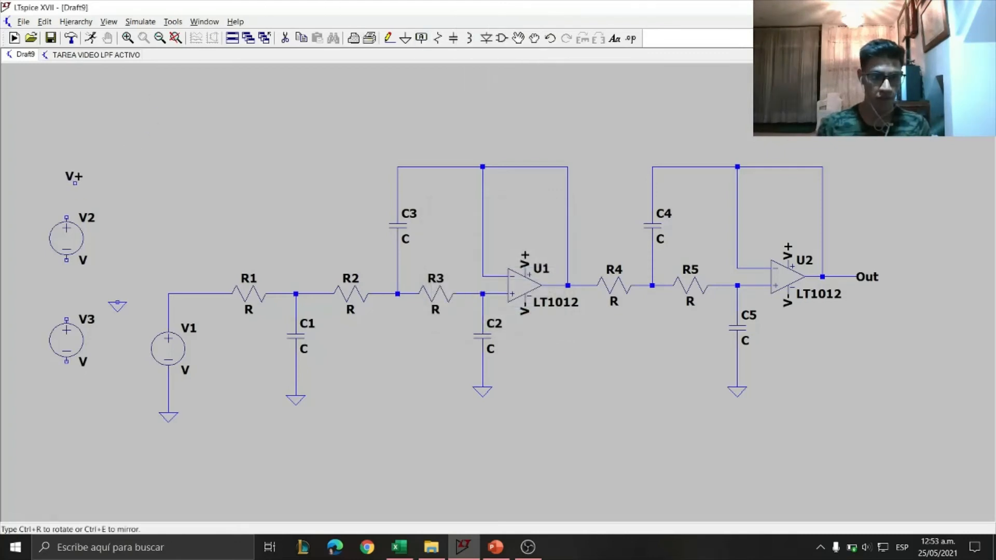
{"action": "left_click", "coordinate": [66, 182]}
{"action": "key", "text": "Escape"}
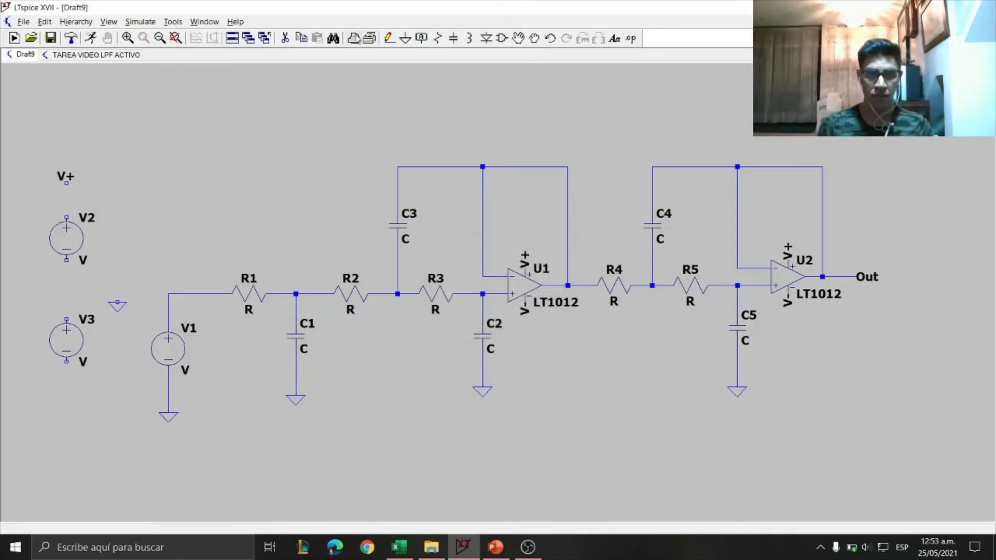
Copy the V+ net label to below V3 and rename the copy V-.
{"action": "left_click", "coordinate": [301, 38]}
{"action": "left_click", "coordinate": [66, 178]}
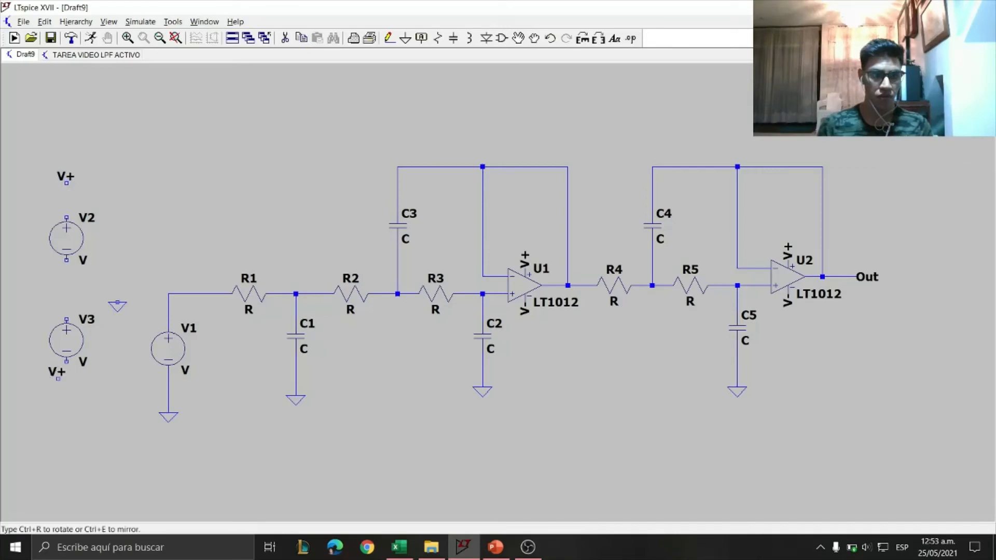
{"action": "right_click", "coordinate": [68, 404]}
{"action": "key", "text": "Right"}
{"action": "key", "text": "BackSpace"}
{"action": "type", "text": "-"}
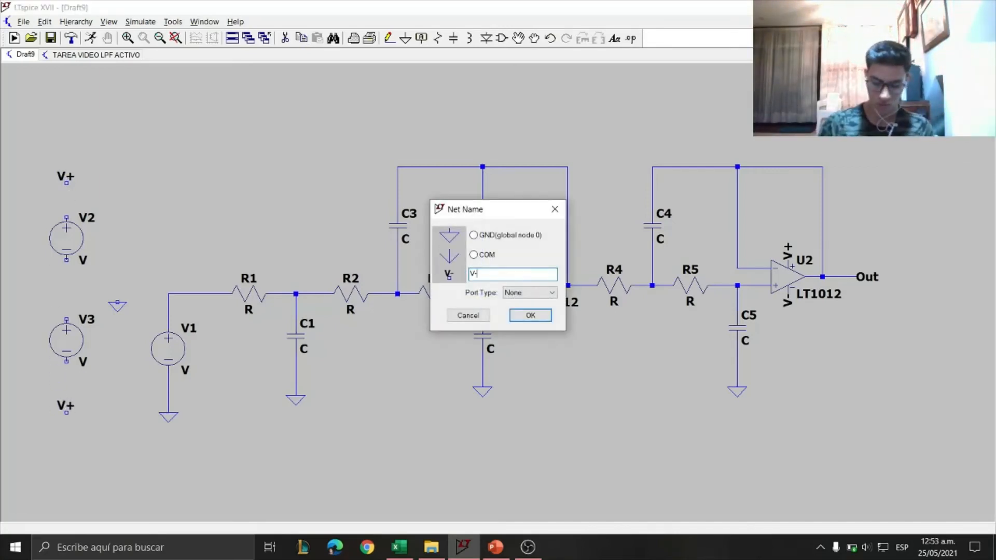
{"action": "key", "text": "Return"}
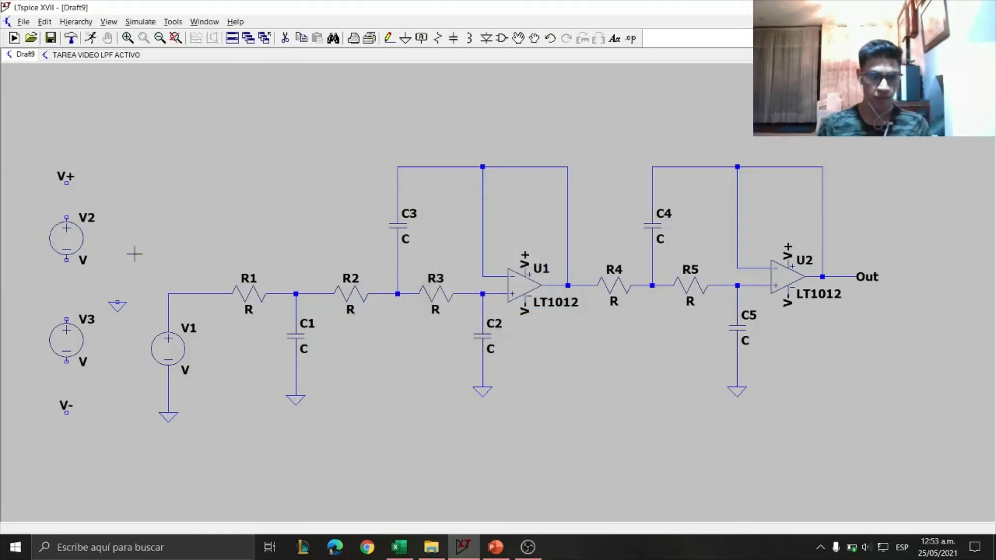
Wire the V+ label through V2 and V3 in series down to the V- label.
{"action": "left_click", "coordinate": [388, 37]}
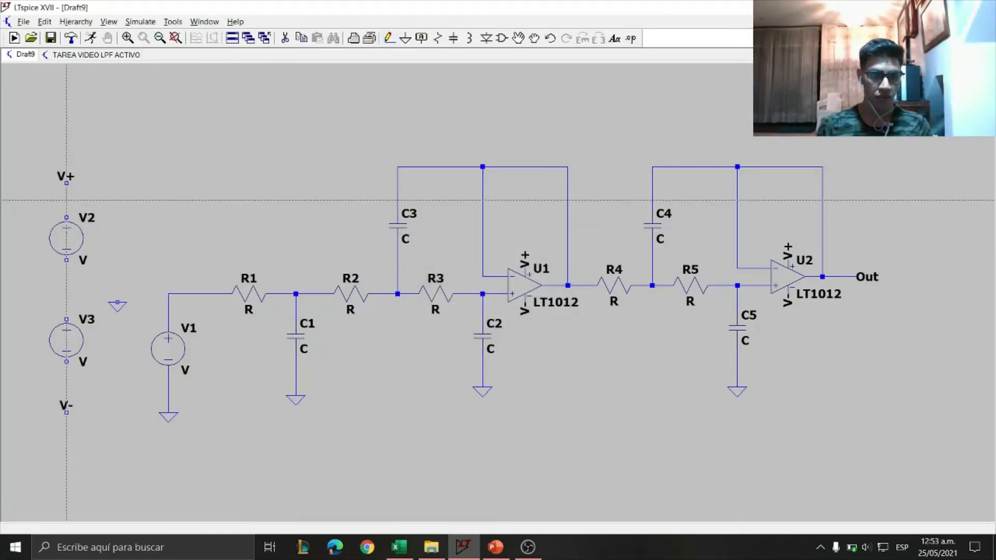
{"action": "left_click", "coordinate": [66, 182]}
{"action": "left_click", "coordinate": [67, 412]}
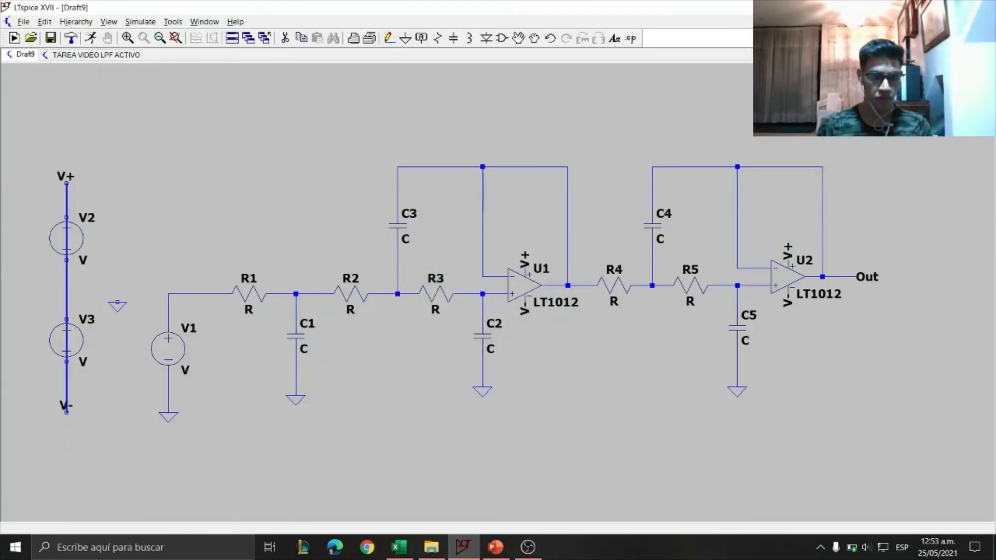
Wire the nearby ground symbol to the node between V2 and V3.
{"action": "left_click", "coordinate": [75, 277]}
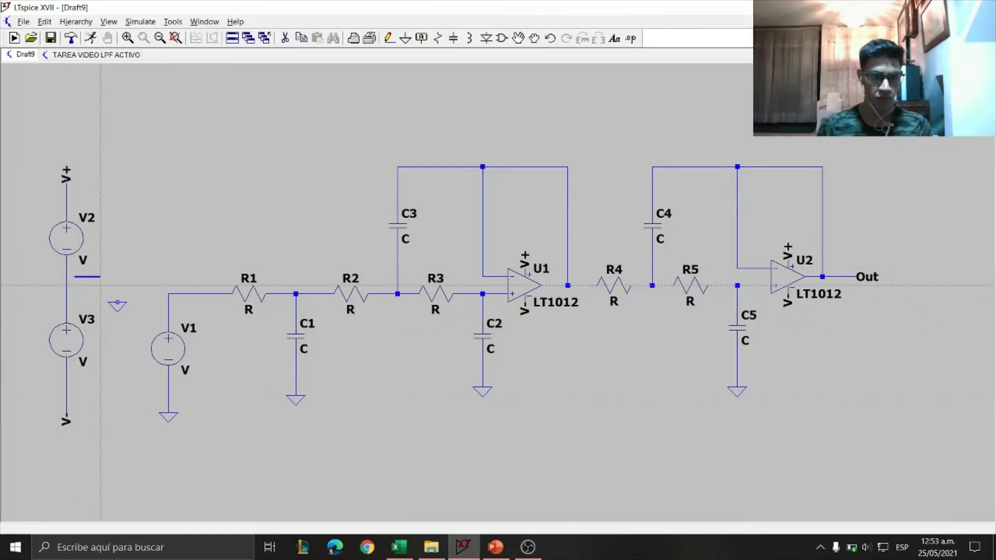
{"action": "right_click", "coordinate": [103, 280]}
{"action": "left_click", "coordinate": [387, 39]}
{"action": "left_click", "coordinate": [118, 285]}
{"action": "left_click", "coordinate": [67, 286]}
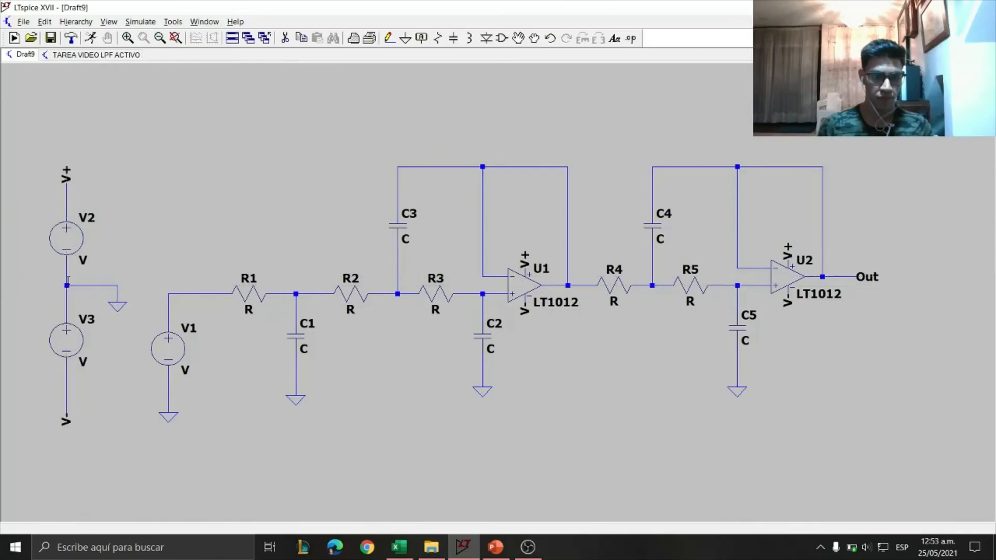
{"action": "right_click", "coordinate": [108, 259]}
Set the values of both supply sources, V2 and V3, to 10.
{"action": "right_click", "coordinate": [85, 260]}
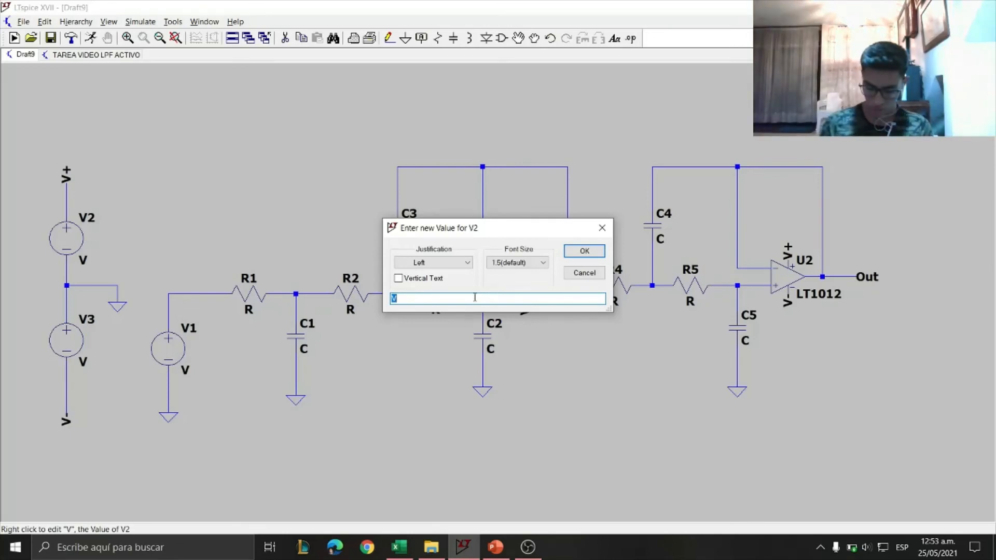
{"action": "key", "text": "Return"}
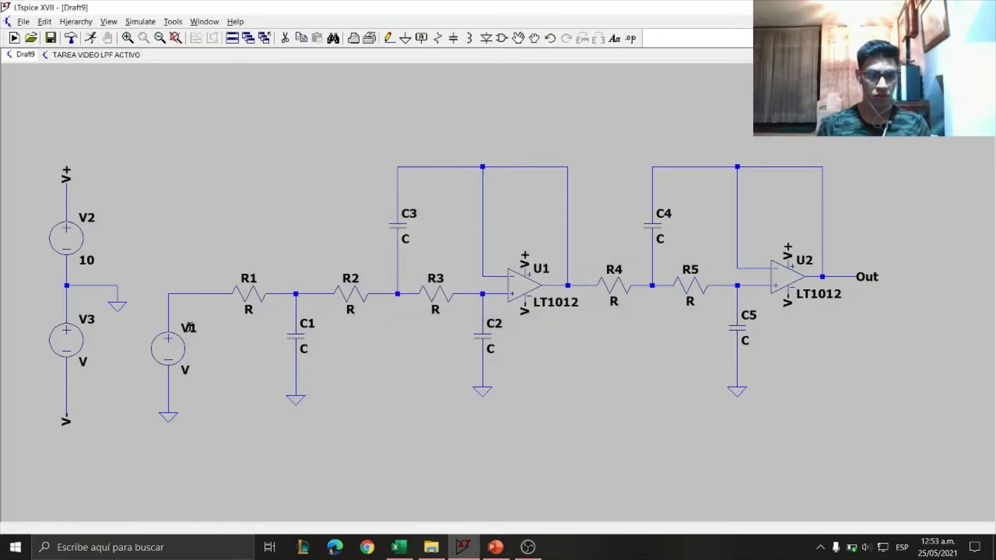
{"action": "right_click", "coordinate": [96, 357]}
{"action": "type", "text": "10"}
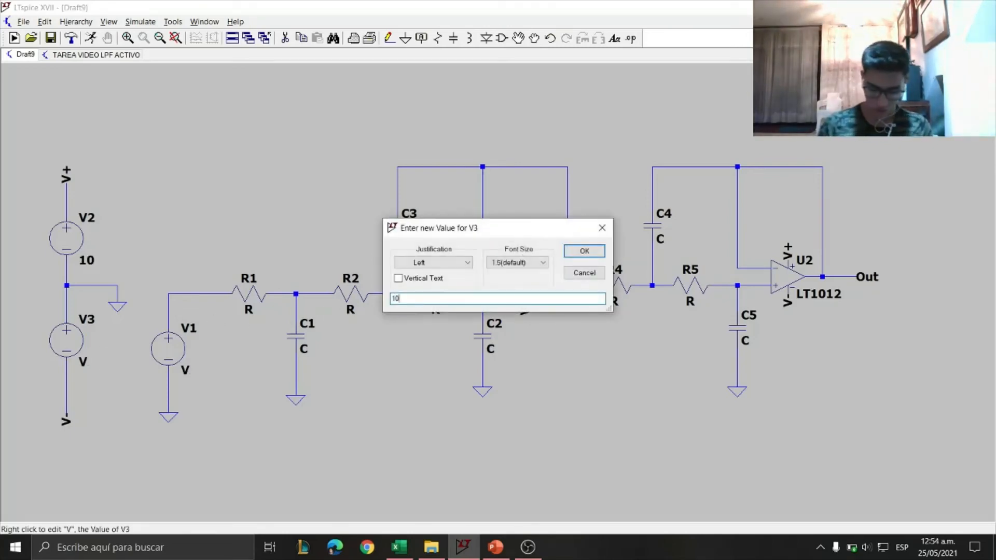
{"action": "key", "text": "Return"}
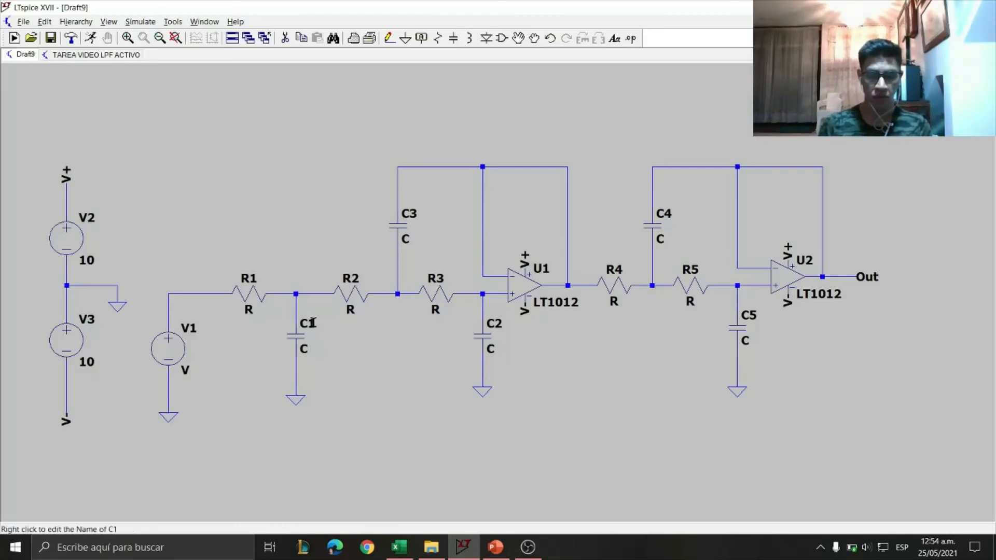
Set the value of the input source V1 to ac 1.
{"action": "left_click_drag", "start_coordinate": [374, 378], "coordinate": [359, 376]}
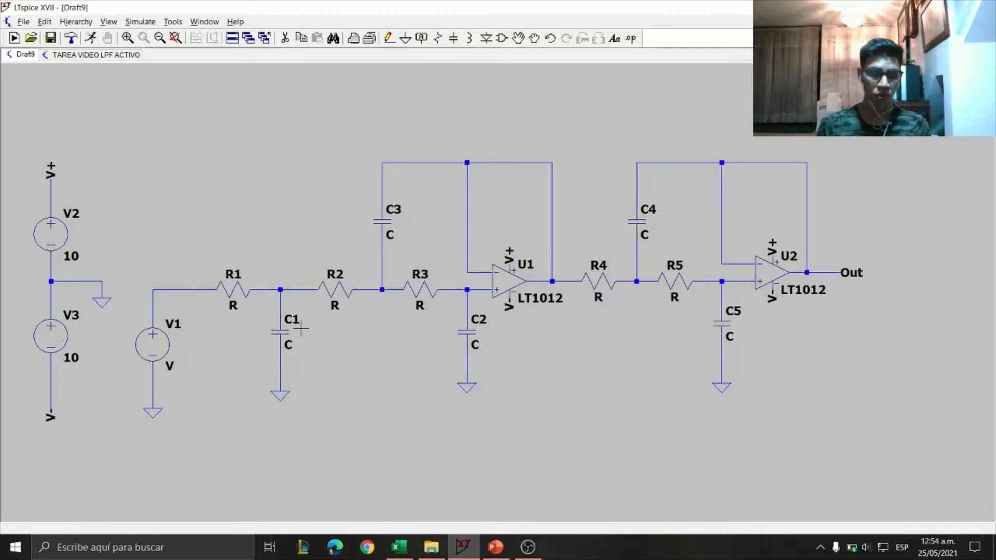
{"action": "right_click", "coordinate": [170, 368]}
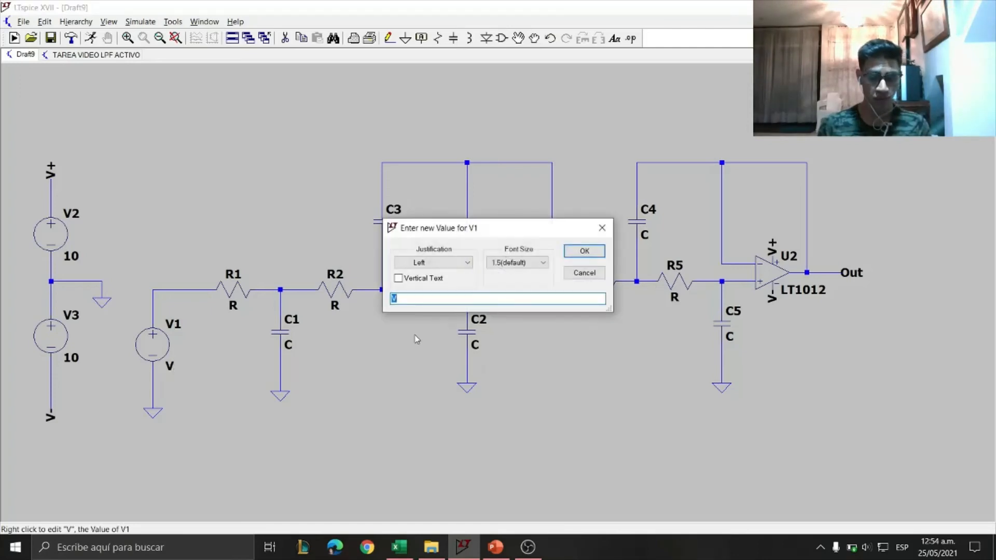
{"action": "type", "text": "ac 1"}
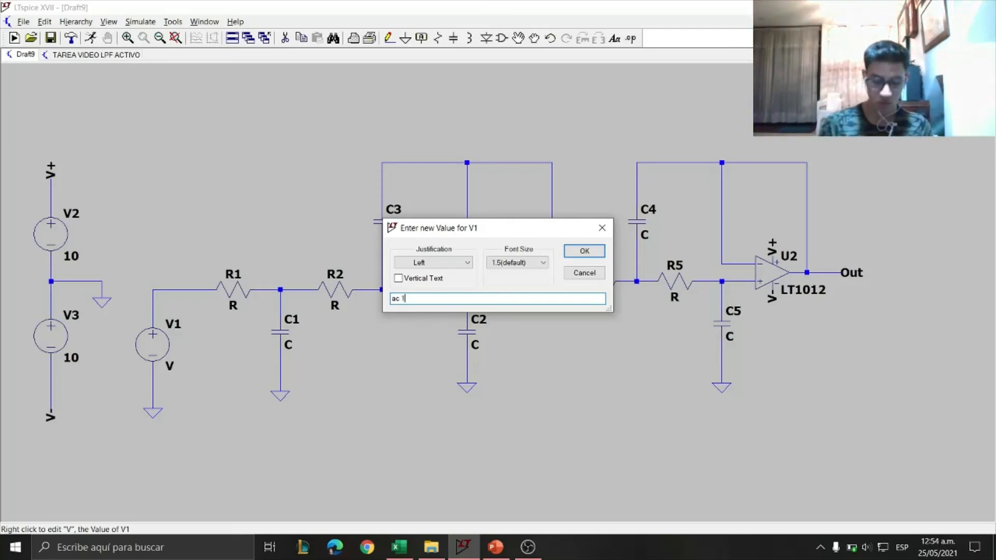
{"action": "key", "text": "Return"}
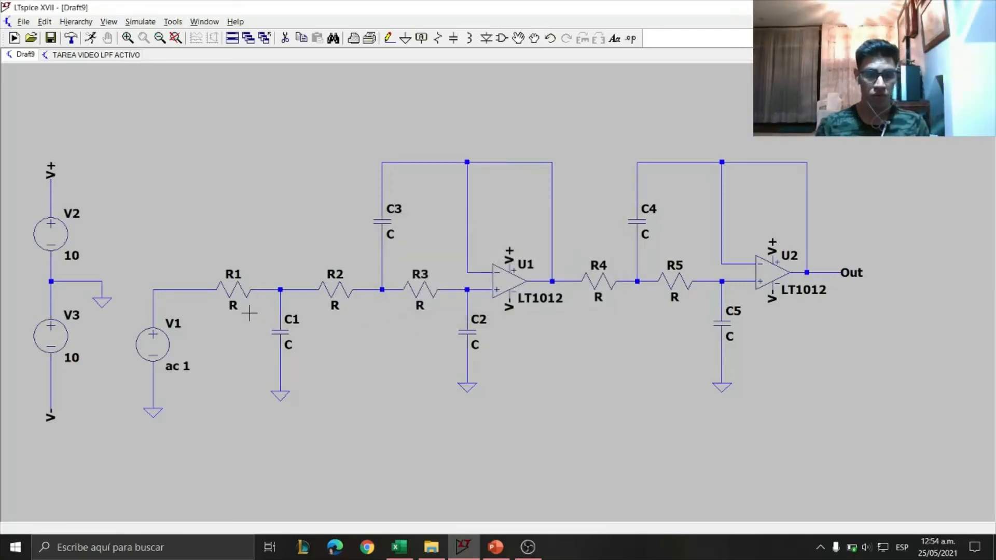
Set the three-pole section's resistors R1, R2 and R3 to 10k each.
{"action": "right_click", "coordinate": [234, 306]}
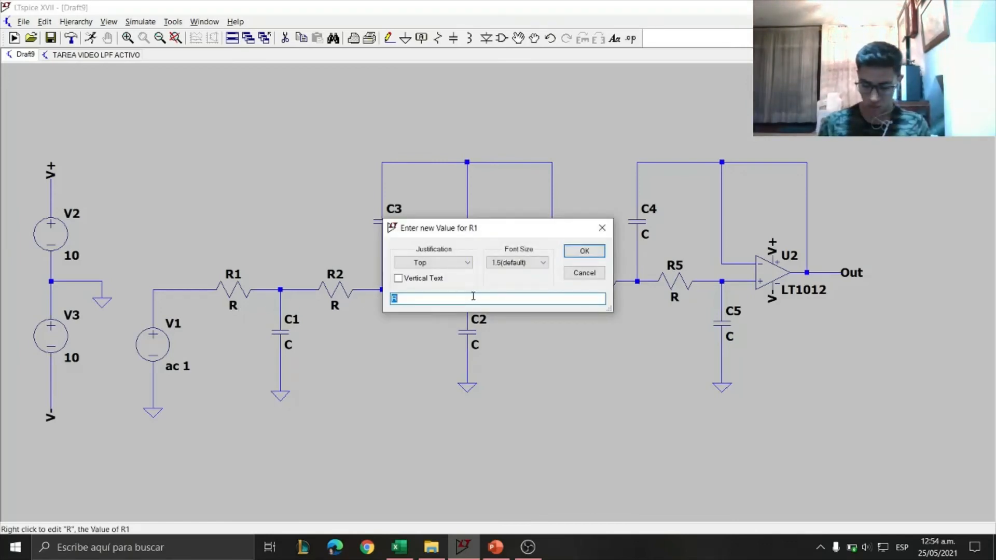
{"action": "type", "text": "10k"}
{"action": "key", "text": "Return"}
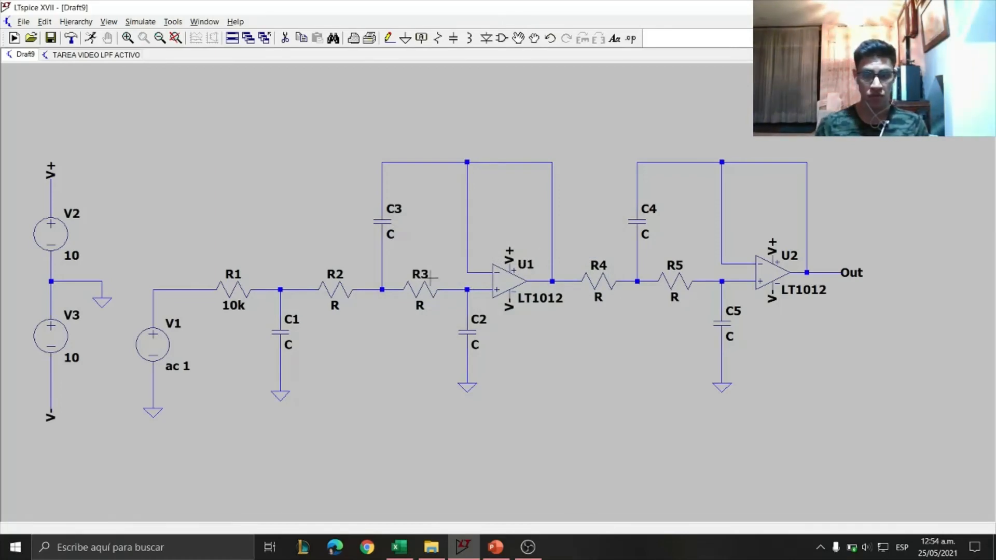
{"action": "right_click", "coordinate": [342, 305]}
{"action": "type", "text": "10k"}
{"action": "key", "text": "Return"}
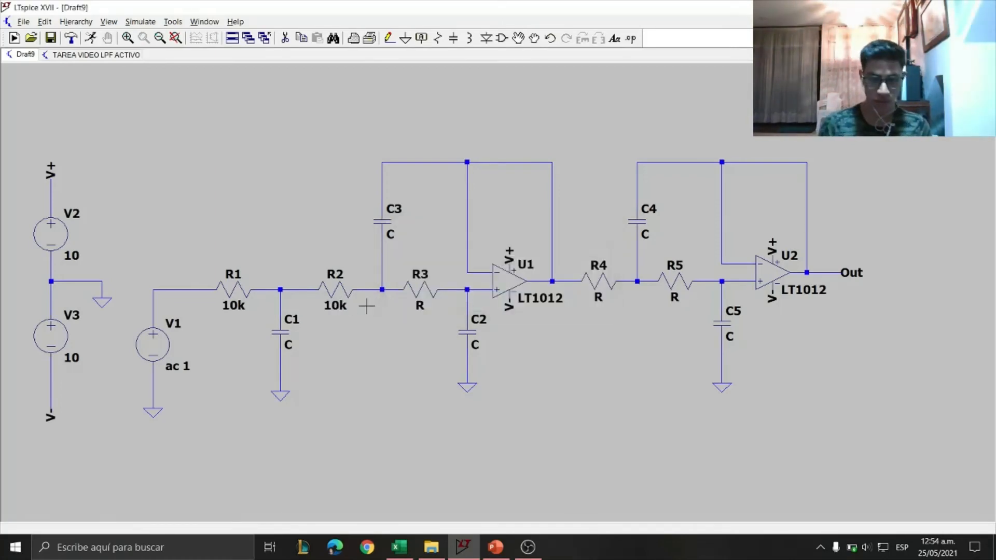
{"action": "right_click", "coordinate": [410, 311]}
{"action": "type", "text": "10"}
{"action": "key", "text": "Return"}
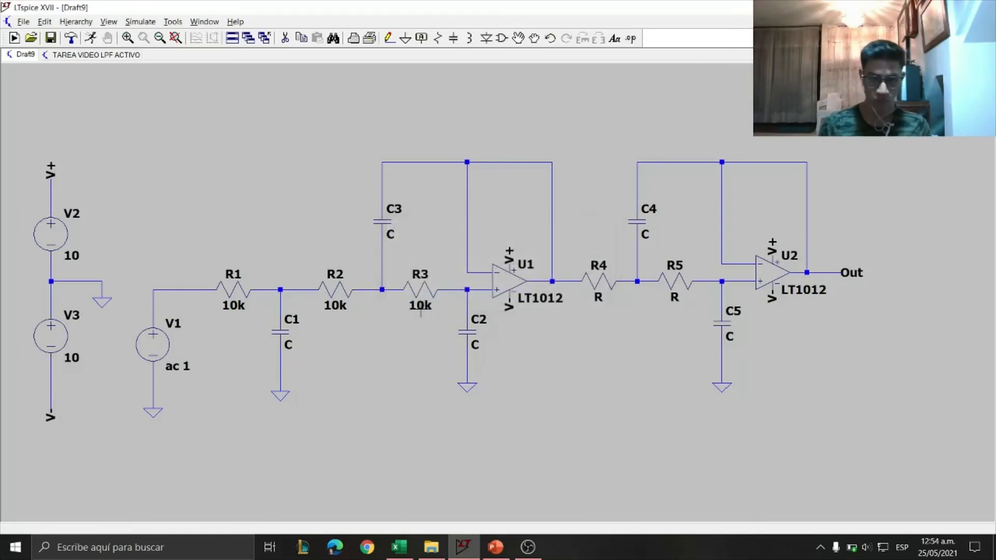
Set the two-pole section's resistors R4 and R5 to 10k each.
{"action": "right_click", "coordinate": [609, 297]}
{"action": "type", "text": "10k"}
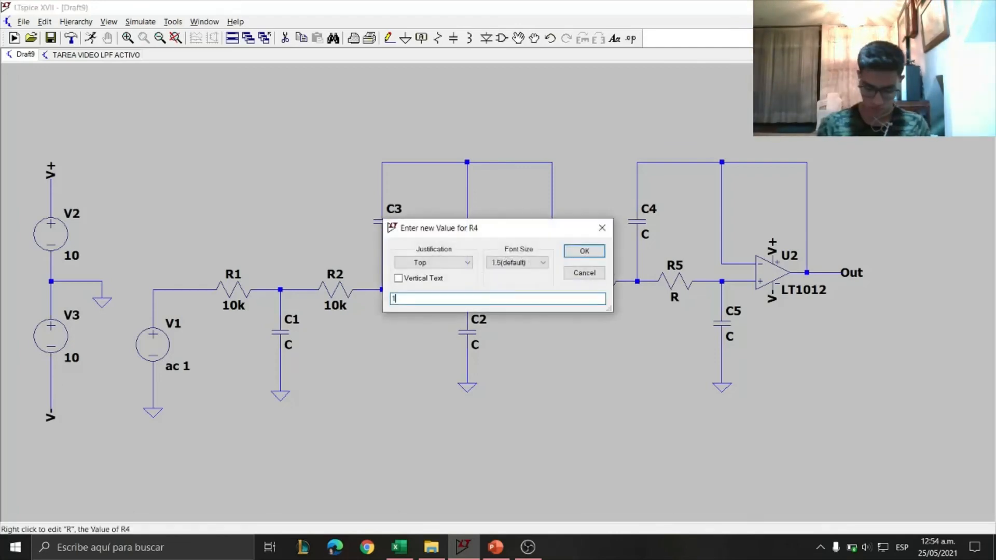
{"action": "key", "text": "Return"}
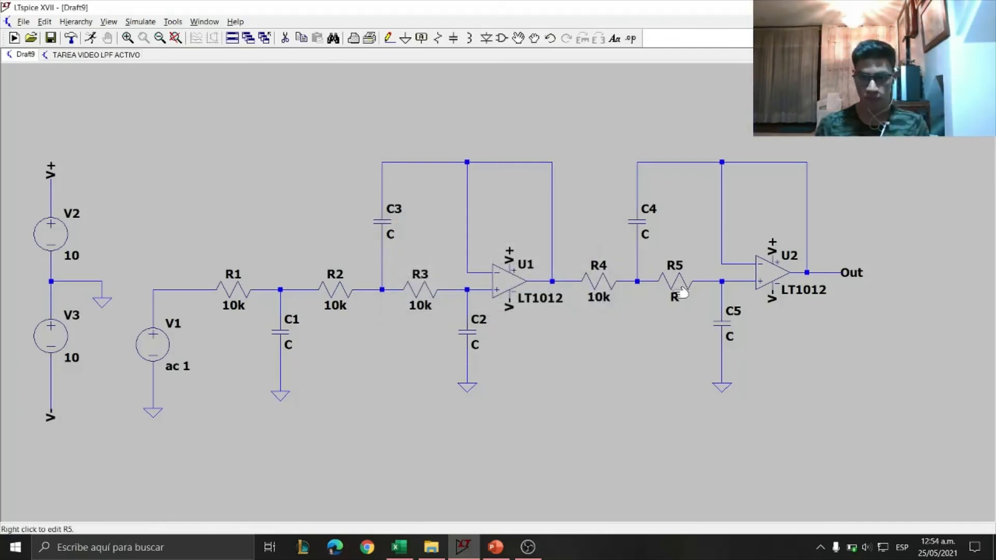
{"action": "right_click", "coordinate": [675, 298]}
{"action": "type", "text": "10k"}
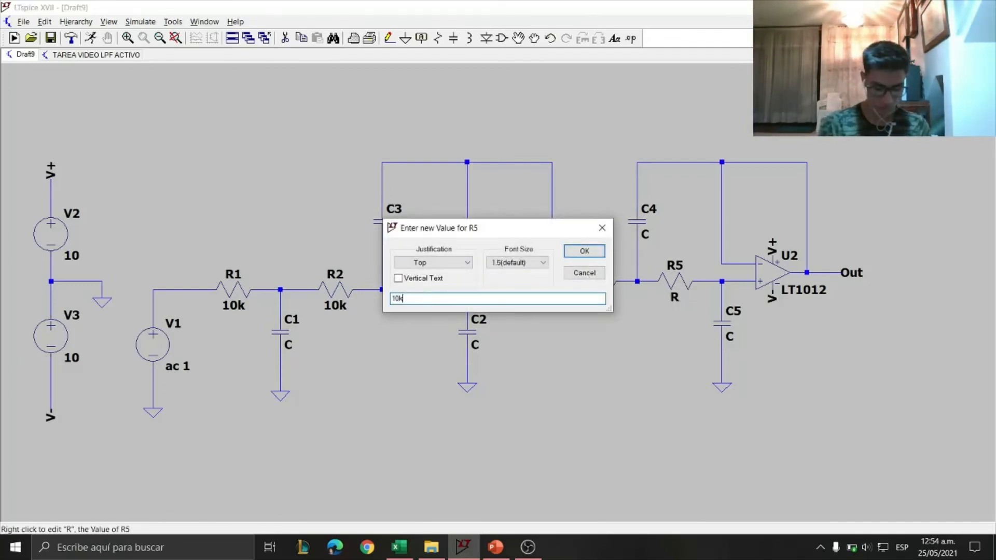
{"action": "key", "text": "Return"}
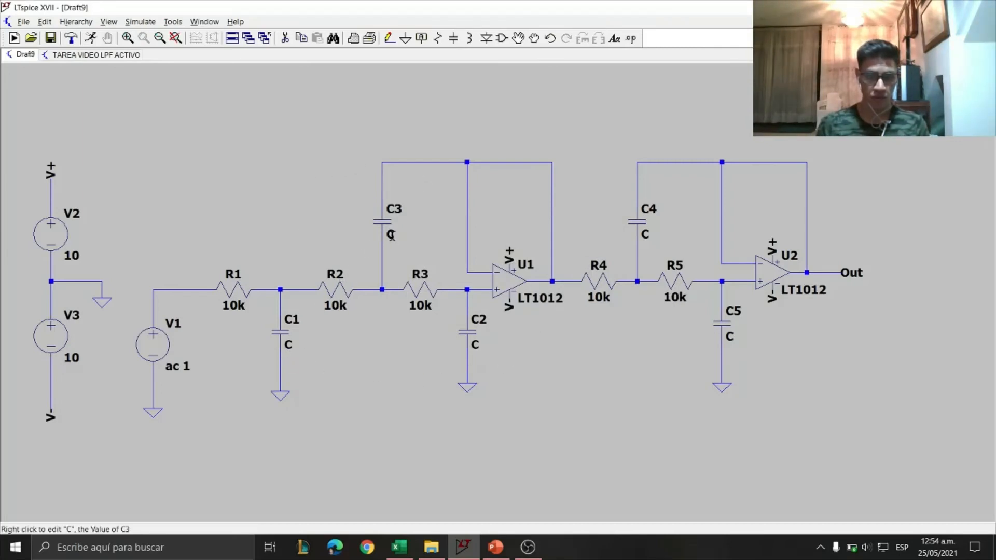
Check the three-pole section's feedback capacitor on the PowerPoint design slide, and set C3 to 0.14u in LTspice.
{"action": "key", "text": "alt+Tab"}
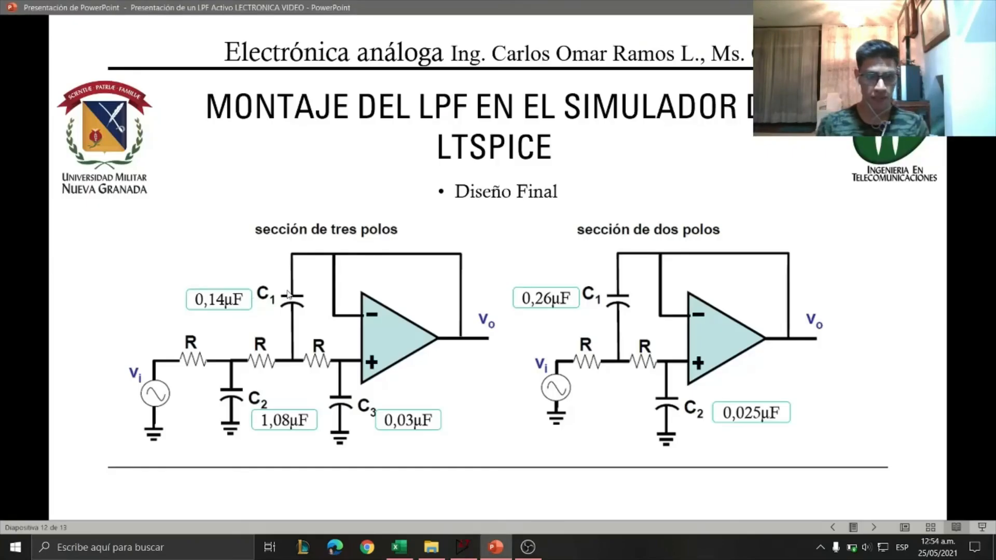
{"action": "key", "text": "alt+Tab"}
{"action": "right_click", "coordinate": [395, 236]}
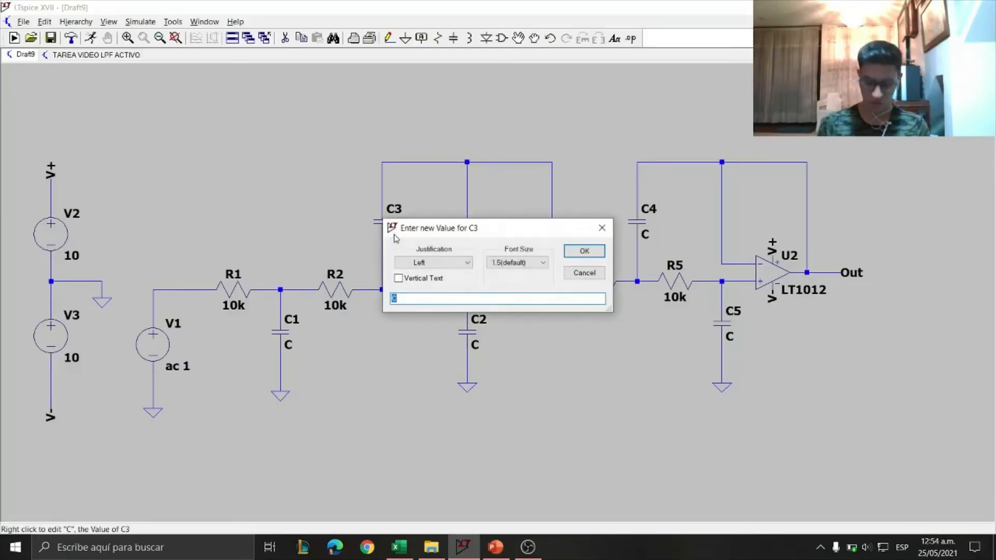
{"action": "type", "text": "0.14"}
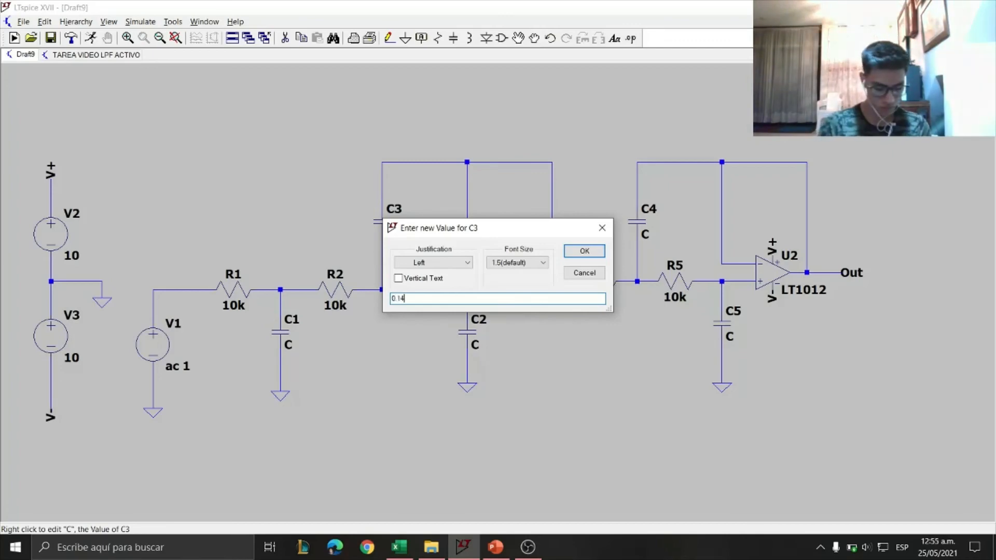
{"action": "type", "text": "u"}
{"action": "key", "text": "Return"}
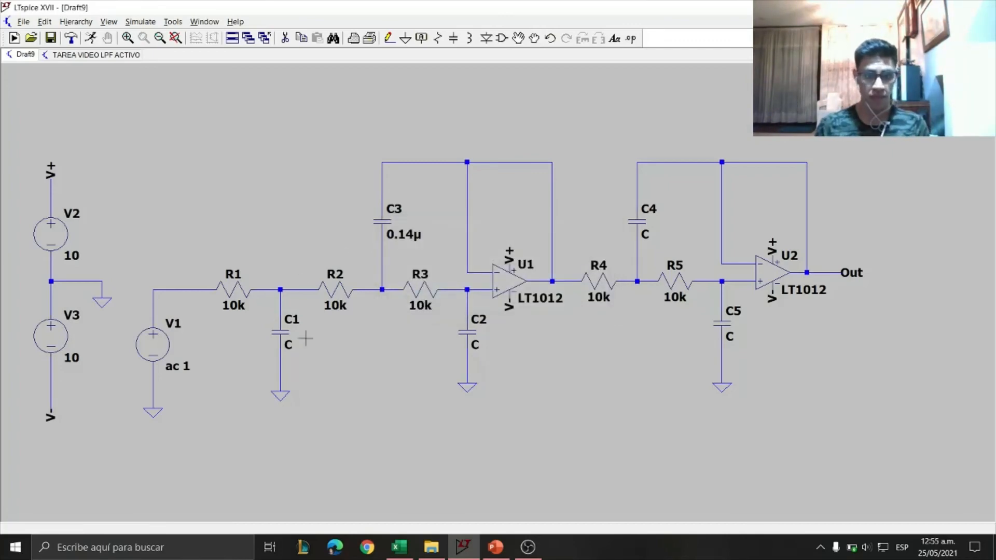
Check the first shunt capacitor's value on the PowerPoint design slide, and set C1 to 1.08u in LTspice.
{"action": "right_click", "coordinate": [290, 346]}
{"action": "key", "text": "alt+Tab"}
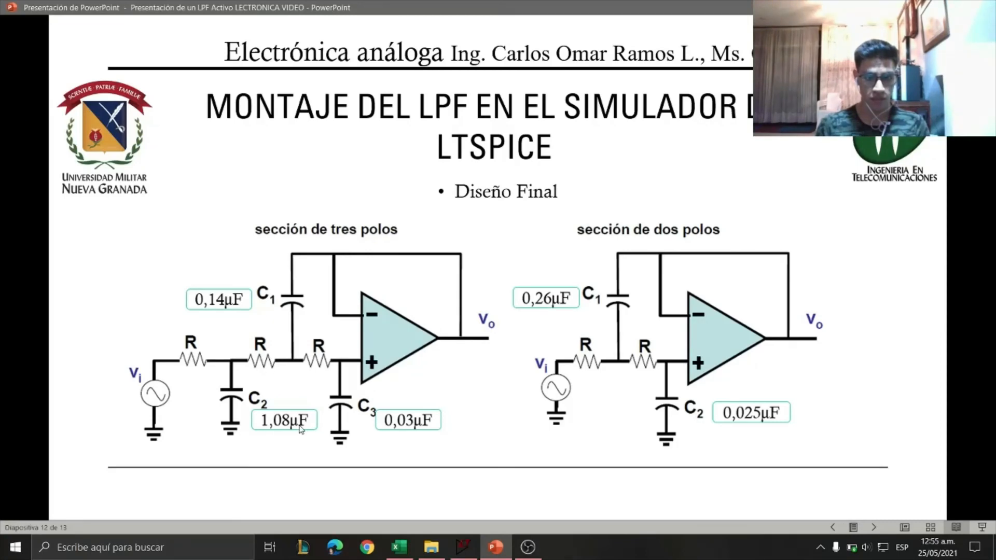
{"action": "key", "text": "alt+Tab"}
{"action": "right_click", "coordinate": [293, 346]}
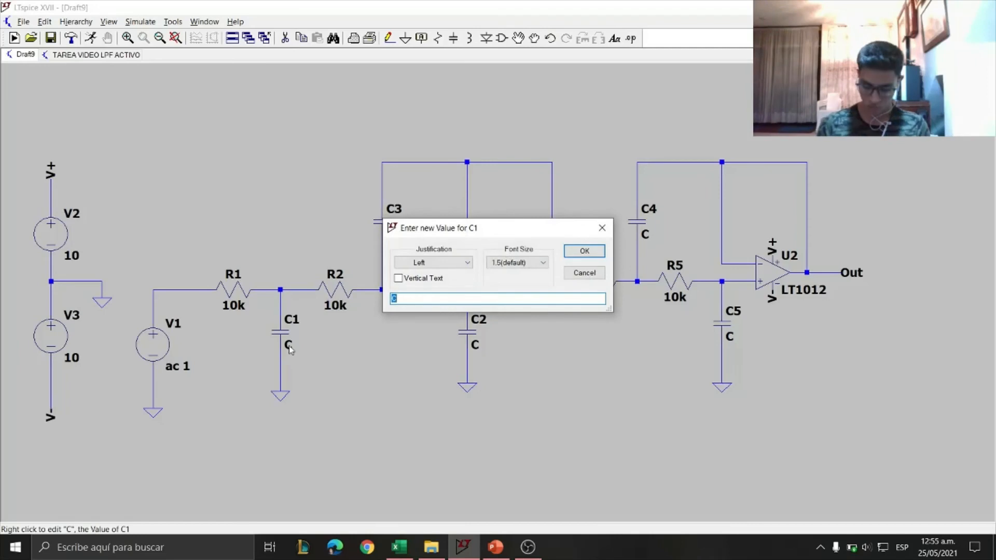
{"action": "type", "text": "1"}
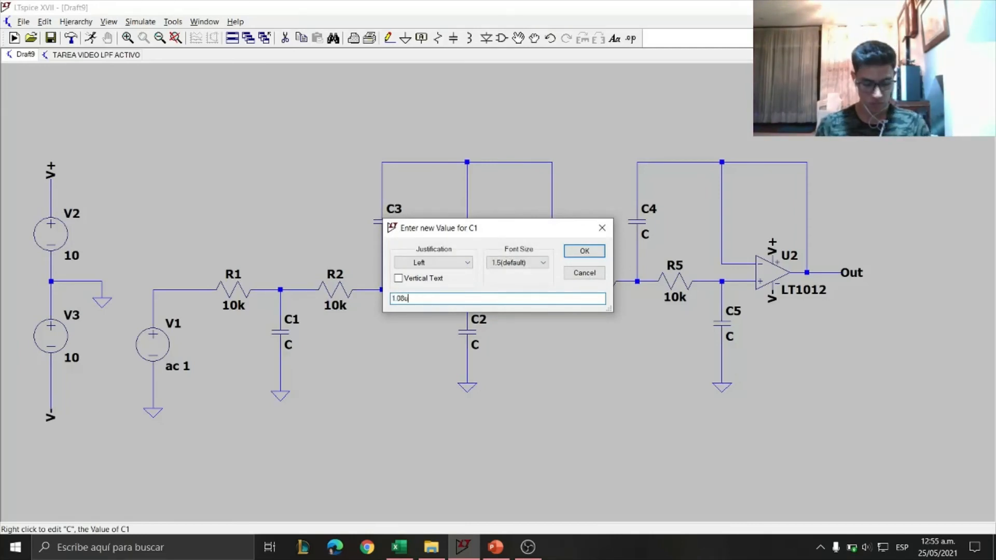
{"action": "type", "text": ".08u"}
{"action": "key", "text": "Return"}
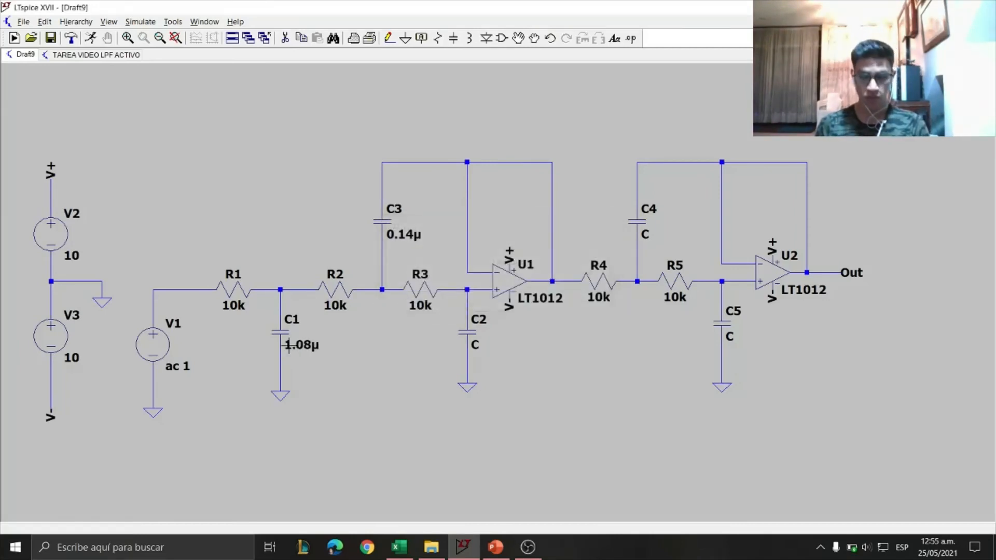
Set the three-pole section's second shunt capacitor C2 to 0.03u.
{"action": "right_click", "coordinate": [476, 343]}
{"action": "type", "text": "0"}
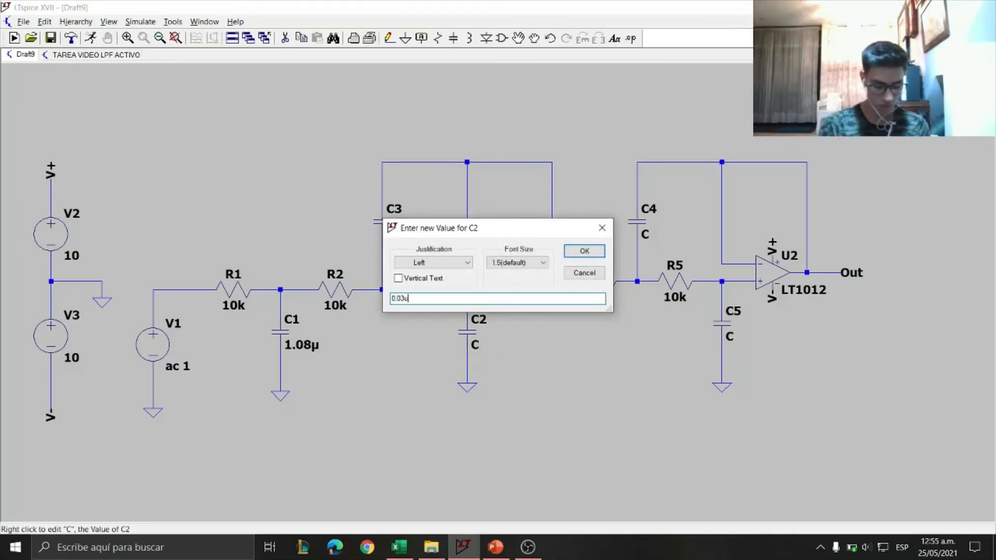
{"action": "type", "text": ".03u"}
{"action": "key", "text": "Return"}
Check the two-pole section's feedback capacitor on the PowerPoint design slide, and set C4 to 0.26u in LTspice.
{"action": "left_click", "coordinate": [495, 546]}
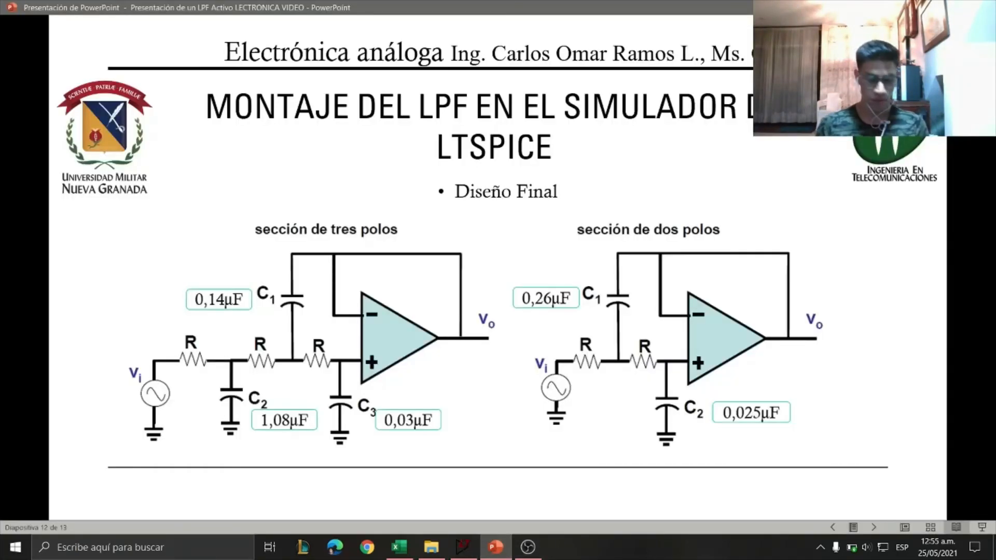
{"action": "key", "text": "alt+Tab"}
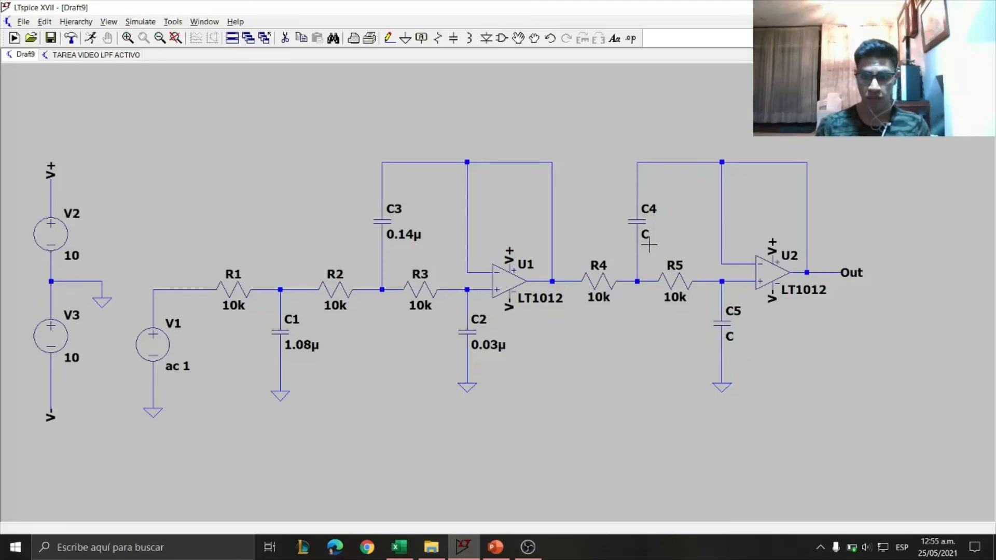
{"action": "right_click", "coordinate": [645, 234]}
{"action": "type", "text": "0.26u"}
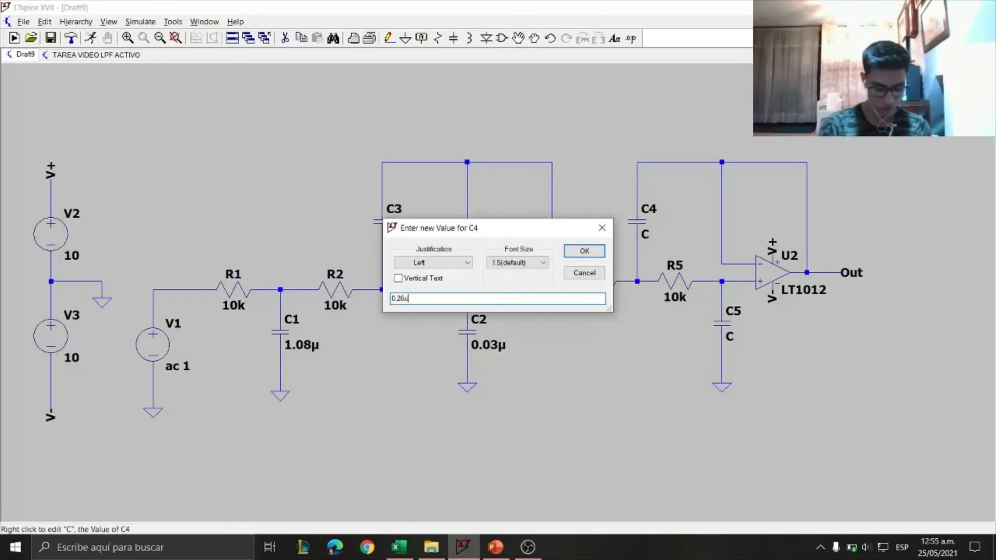
{"action": "key", "text": "Return"}
Set the two-pole section's shunt capacitor C5 to 0.025u in LTspice, checking its value against the PowerPoint design slide.
{"action": "key", "text": "alt+Tab"}
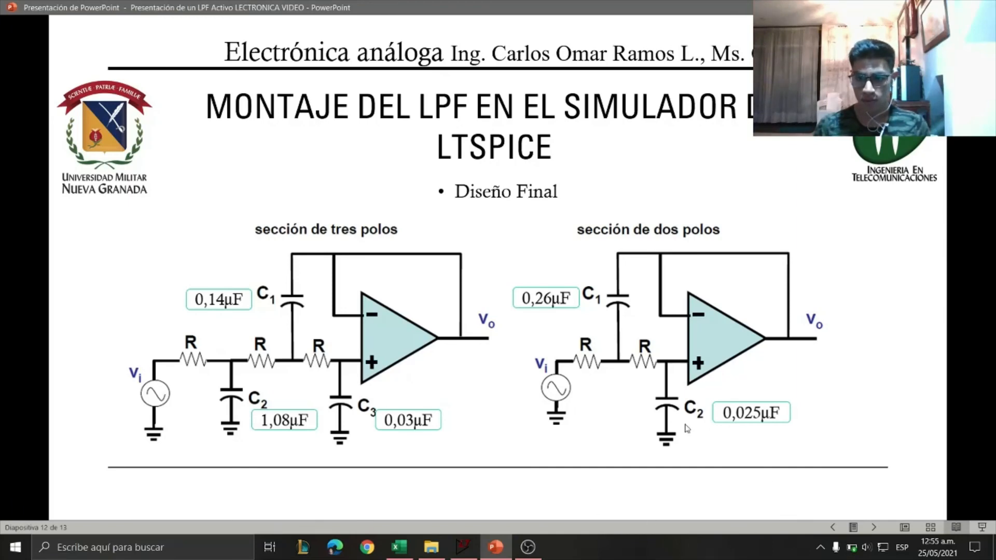
{"action": "key", "text": "alt+Tab"}
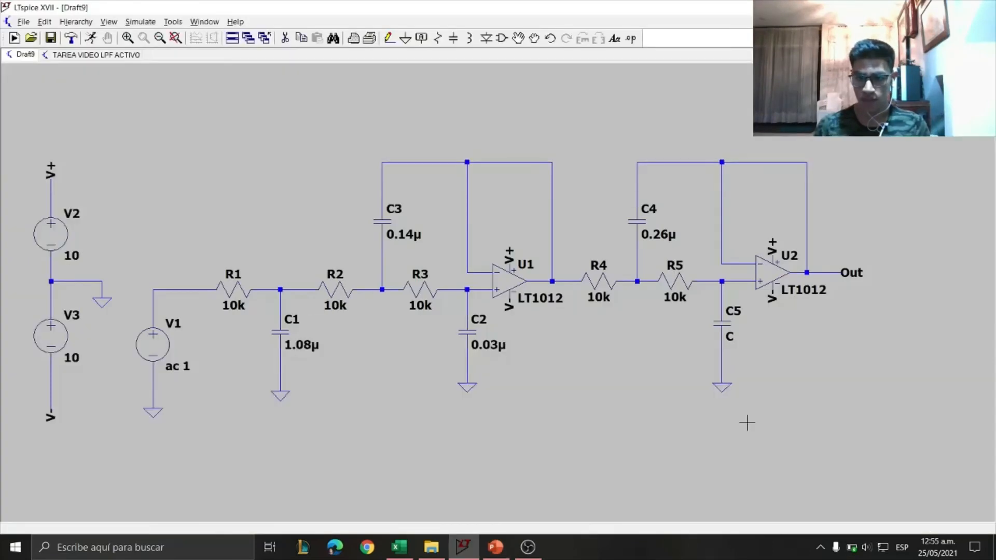
{"action": "right_click", "coordinate": [735, 335]}
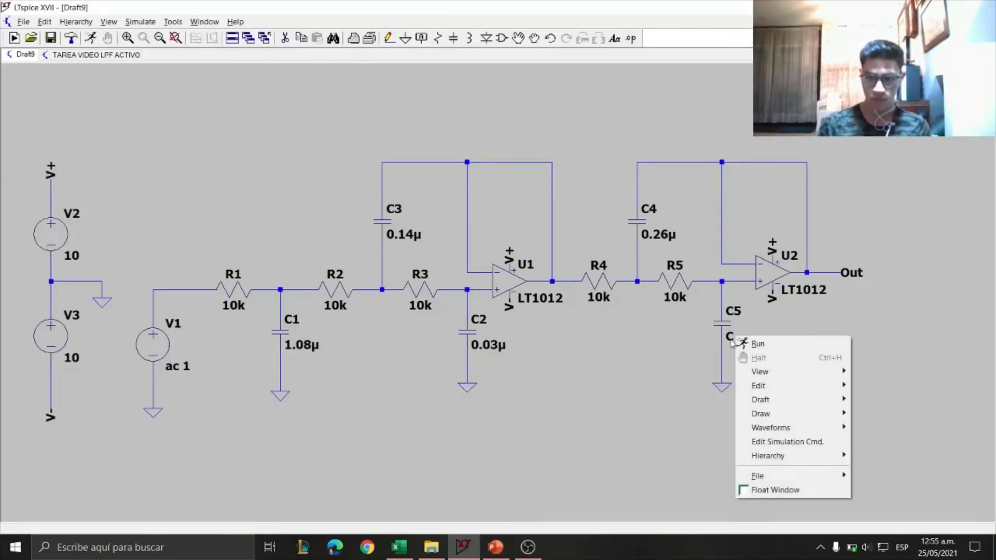
{"action": "left_click", "coordinate": [731, 343]}
{"action": "right_click", "coordinate": [734, 338]}
{"action": "right_click", "coordinate": [733, 340]}
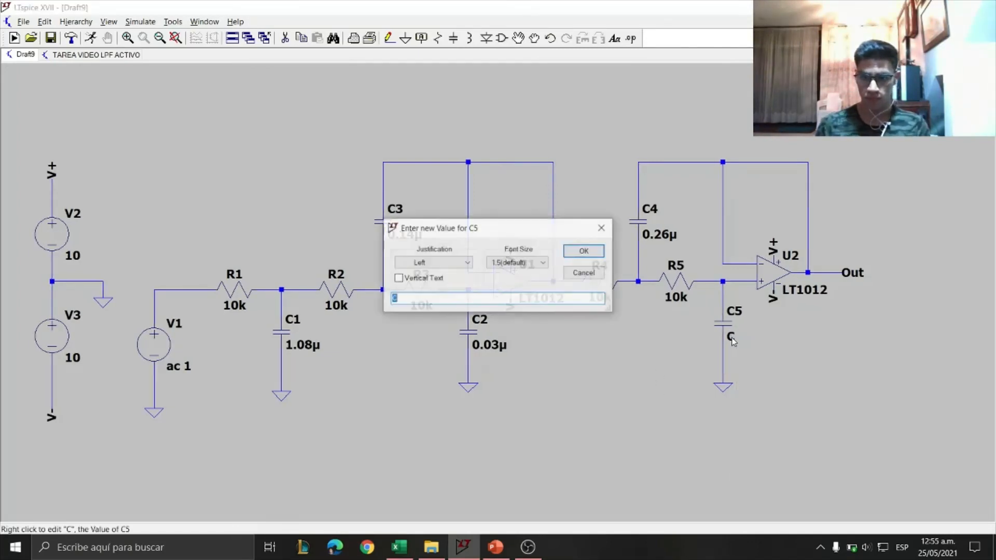
{"action": "type", "text": "0.025u"}
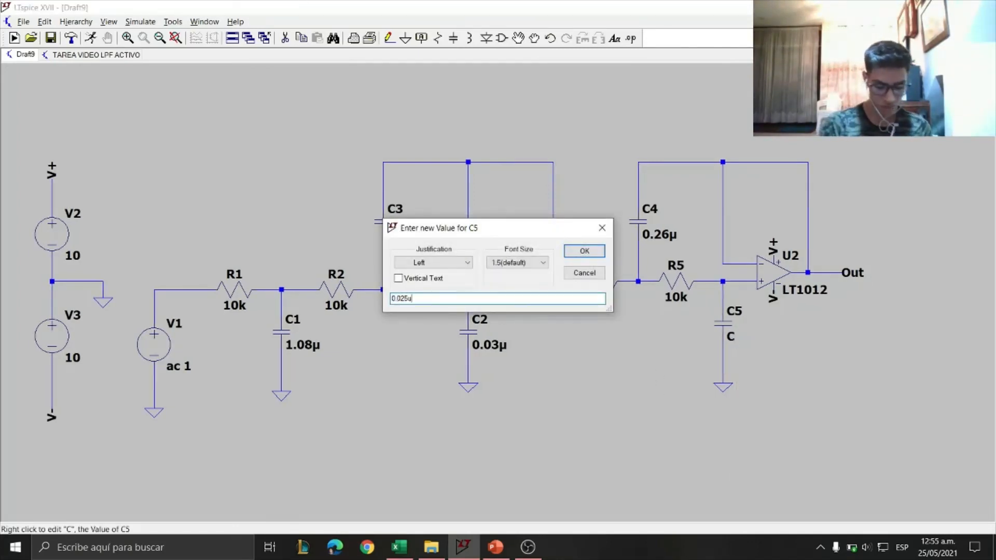
{"action": "key", "text": "Return"}
{"action": "key", "text": "alt+Tab"}
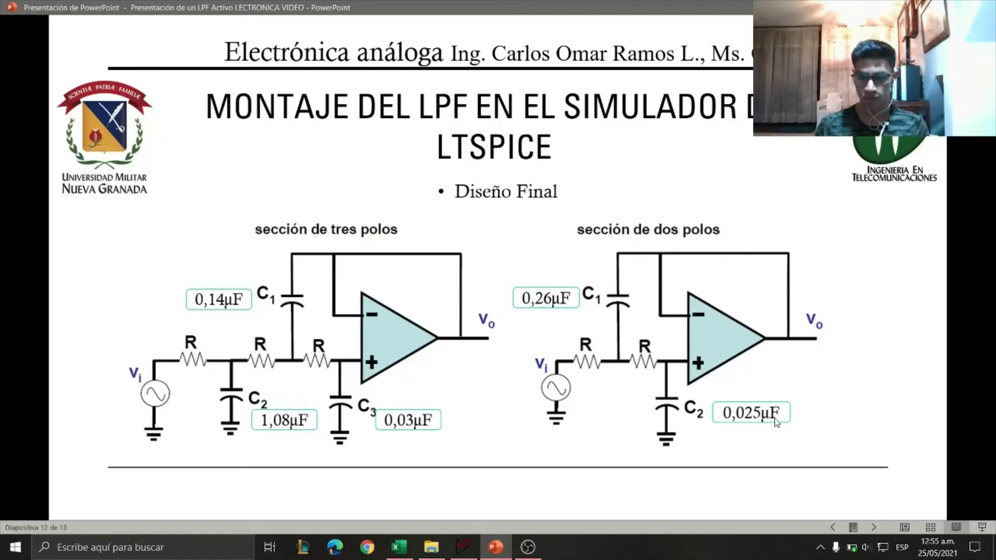
{"action": "key", "text": "alt+Tab"}
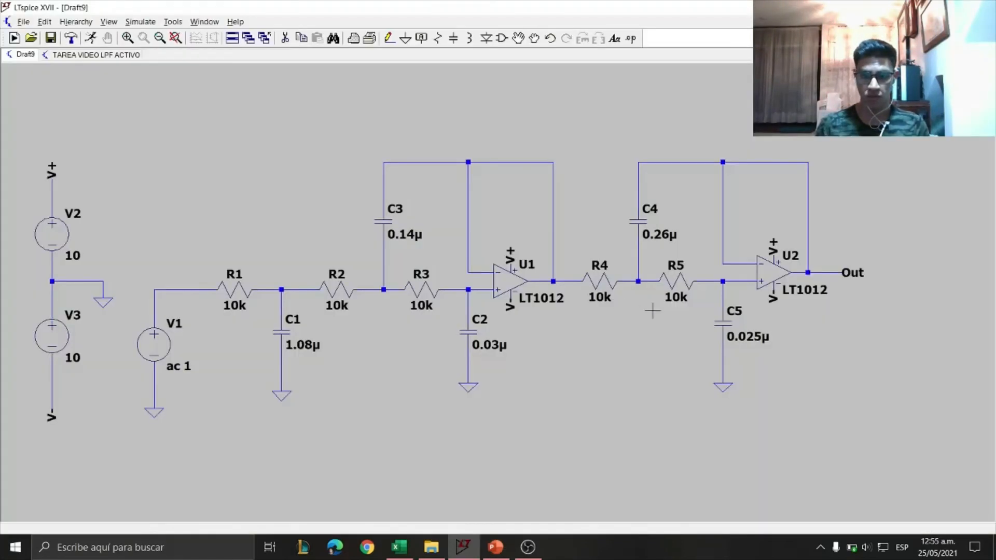
Set up an AC analysis simulation command with a decade sweep and 1000 points per decade.
{"action": "mouse_move", "coordinate": [625, 412]}
{"action": "left_mouse_down"}
{"action": "mouse_move", "coordinate": [609, 423]}
{"action": "mouse_move", "coordinate": [627, 422]}
{"action": "left_mouse_up"}
{"action": "left_click_drag", "start_coordinate": [609, 349], "coordinate": [626, 353]}
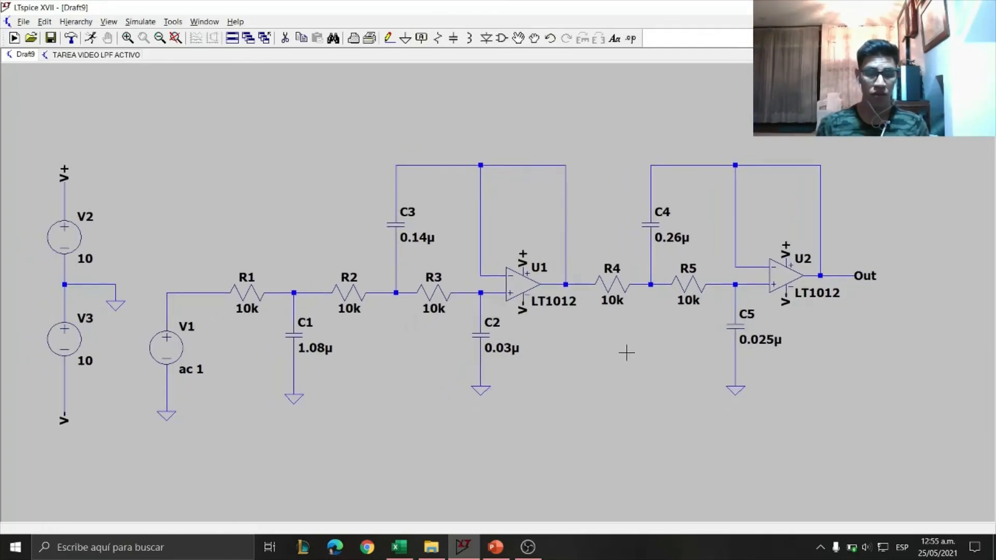
{"action": "left_click", "coordinate": [142, 22]}
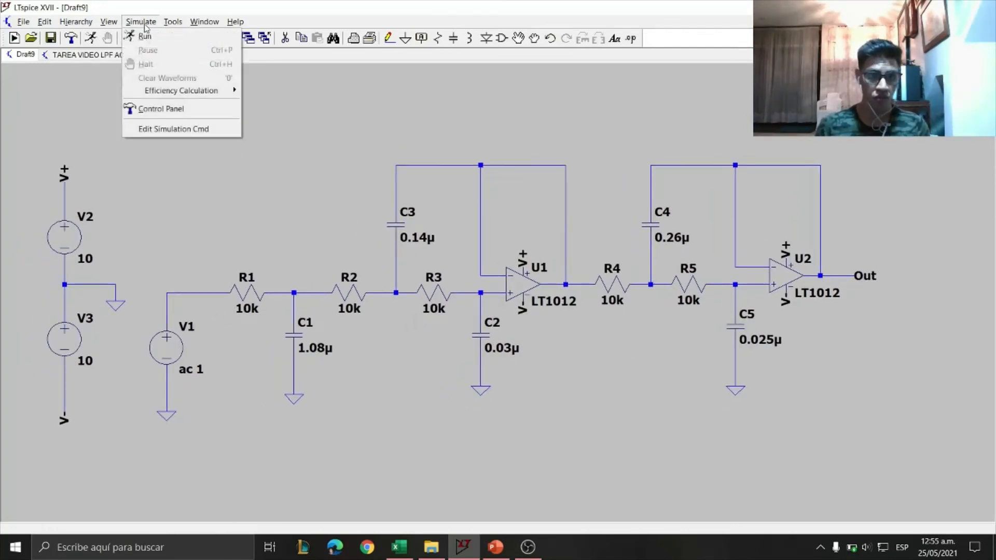
{"action": "left_click", "coordinate": [180, 130]}
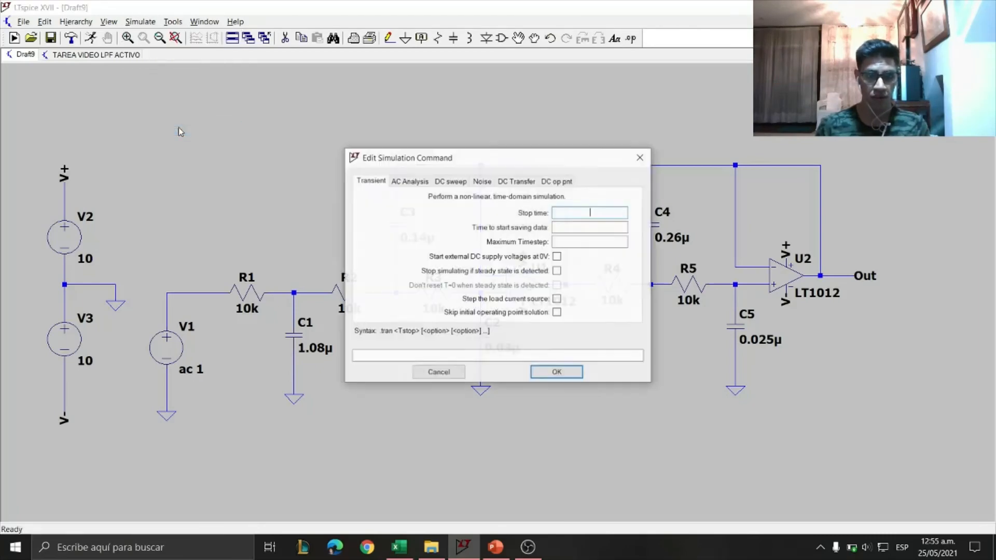
{"action": "left_click", "coordinate": [410, 181]}
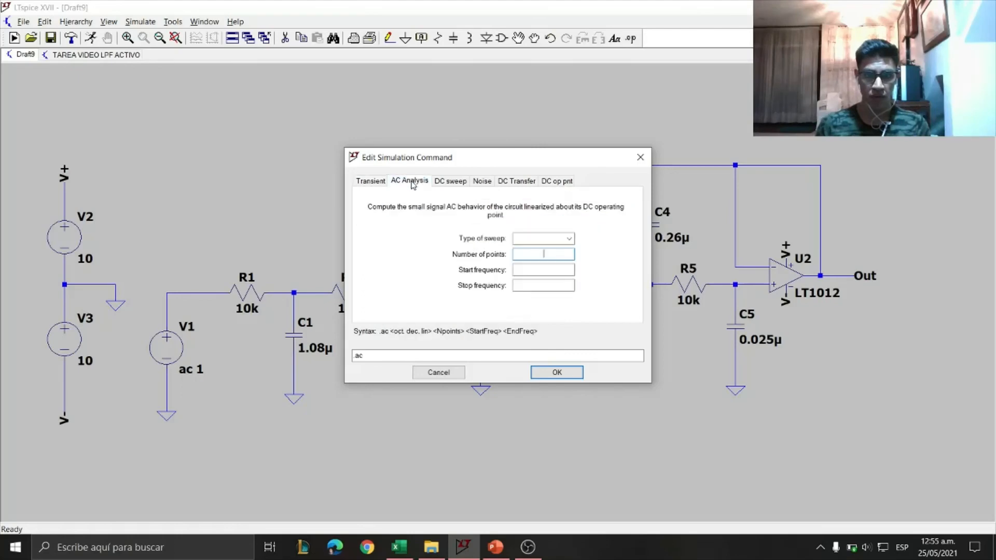
{"action": "left_click", "coordinate": [569, 238]}
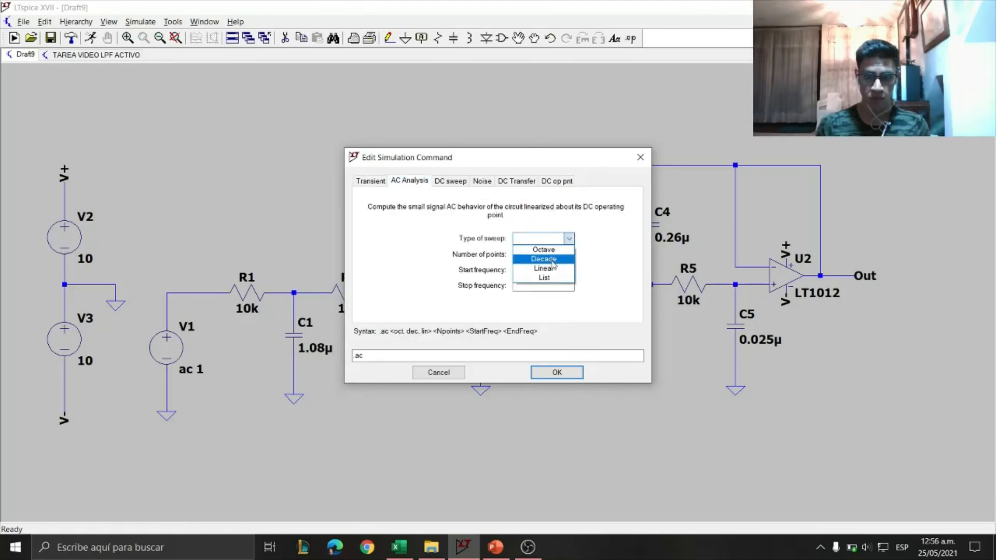
{"action": "left_click", "coordinate": [551, 260]}
{"action": "left_click", "coordinate": [550, 254]}
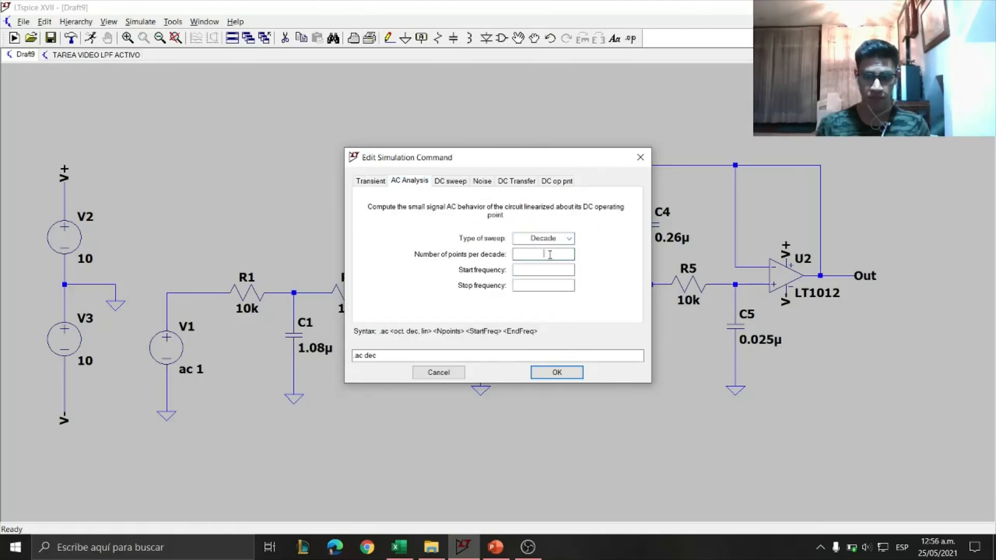
{"action": "type", "text": "1000"}
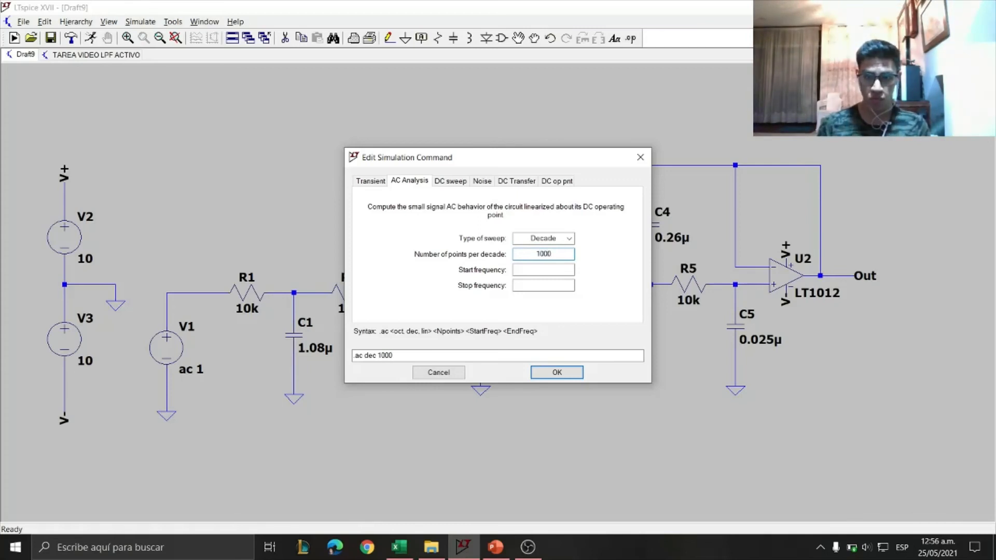
Set the sweep's start frequency to 1 and stop frequency to 100k, and place the directive below source V1.
{"action": "left_click", "coordinate": [545, 270]}
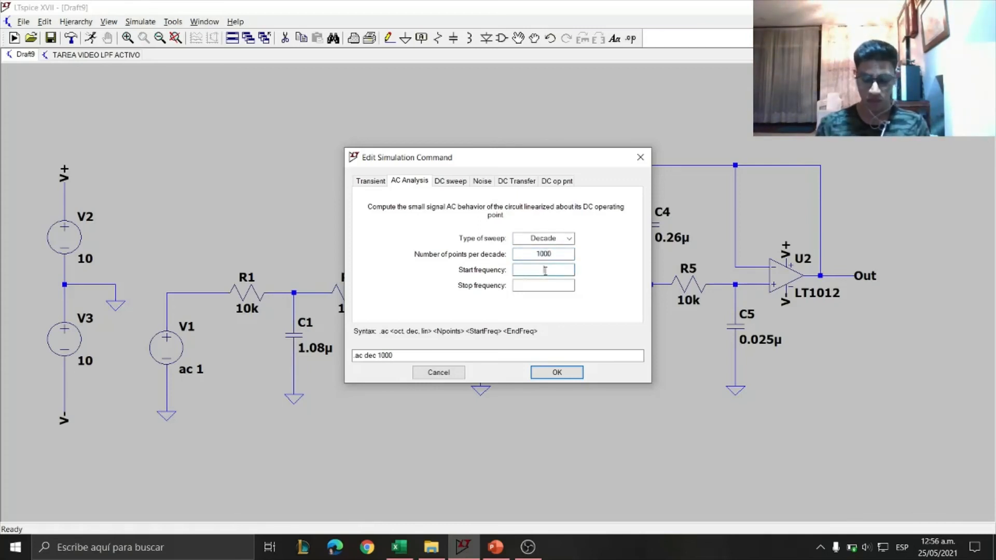
{"action": "left_click", "coordinate": [551, 286]}
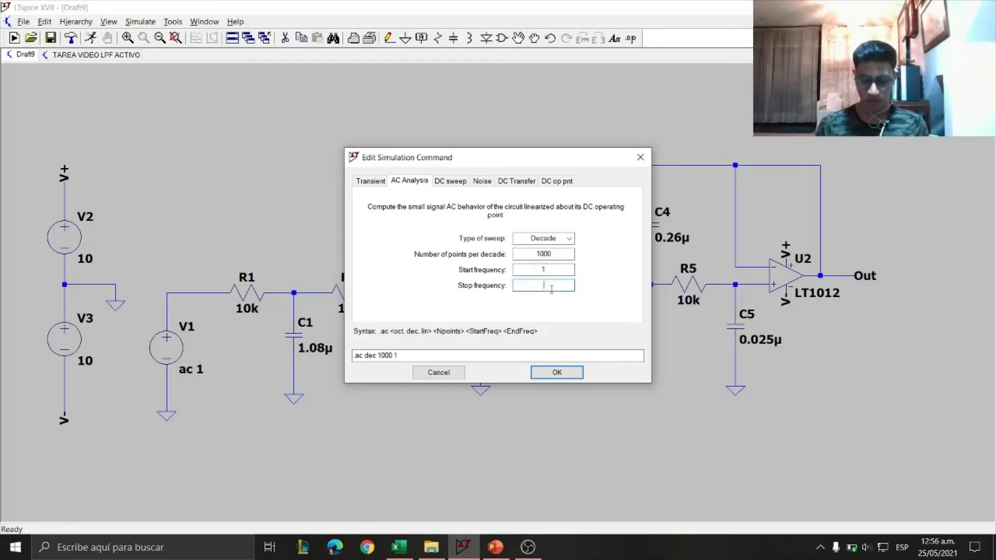
{"action": "type", "text": "100k"}
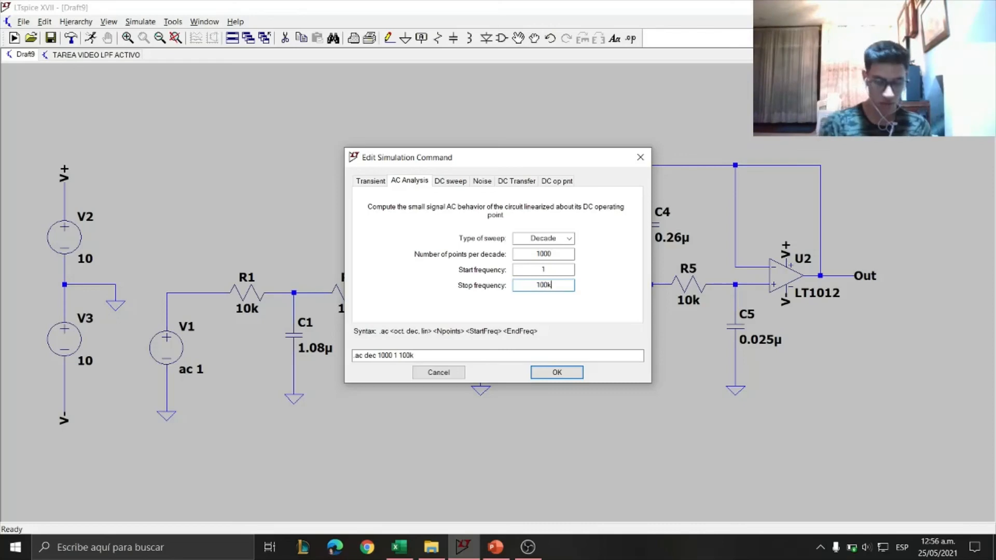
{"action": "key", "text": "Return"}
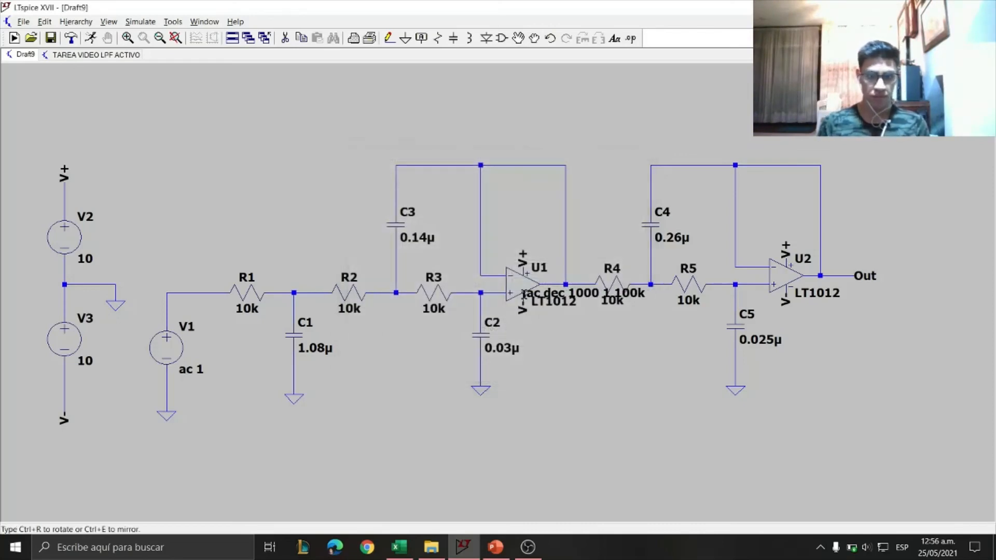
{"action": "left_click", "coordinate": [173, 419]}
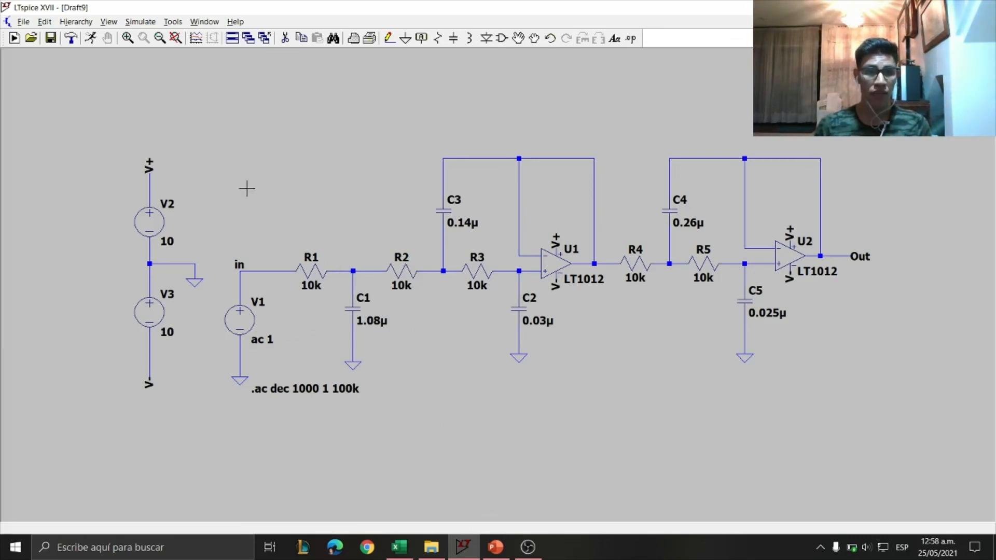
Run the AC simulation and plot the voltage at the Out node.
{"action": "left_click", "coordinate": [94, 42]}
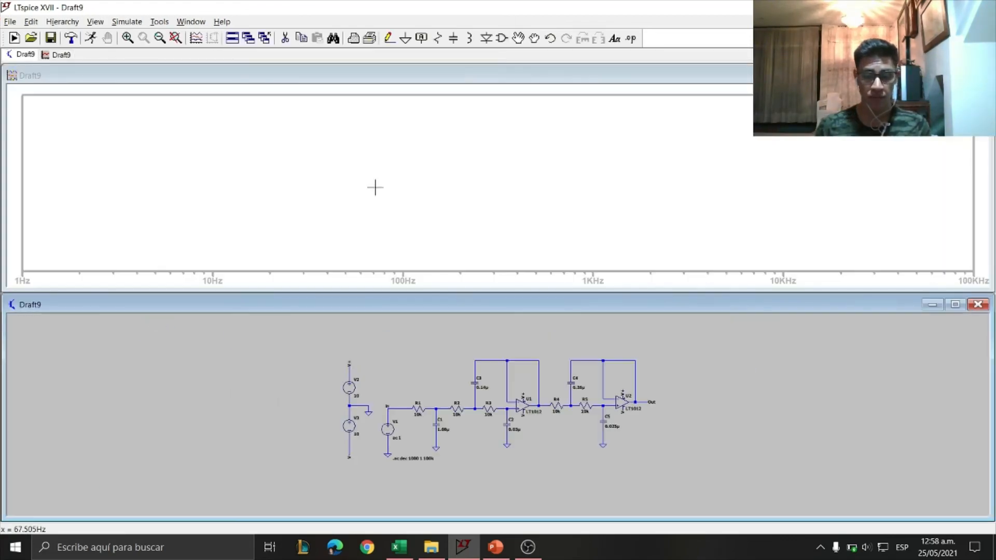
{"action": "scroll", "coordinate": [619, 376], "scroll_direction": "up", "scroll_amount": 1}
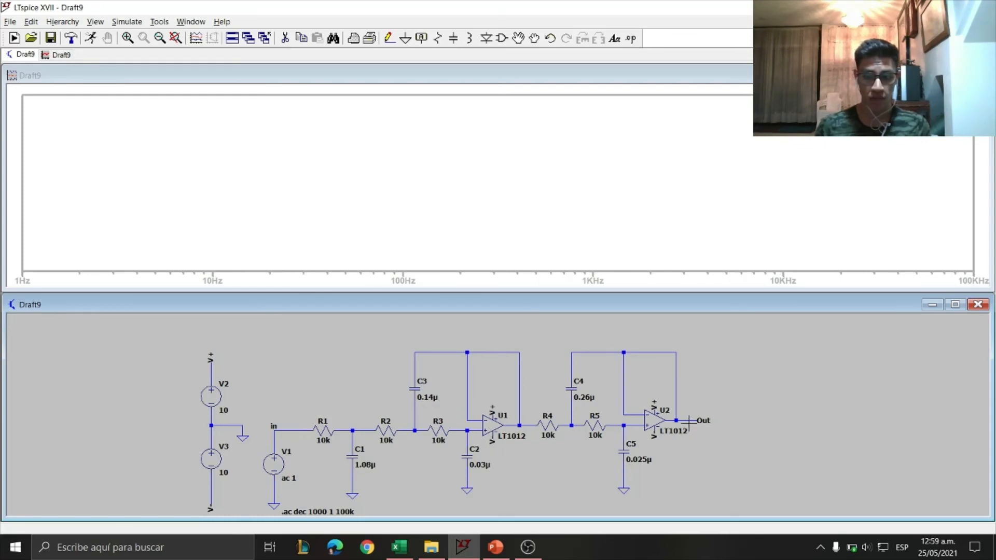
{"action": "left_click", "coordinate": [691, 420]}
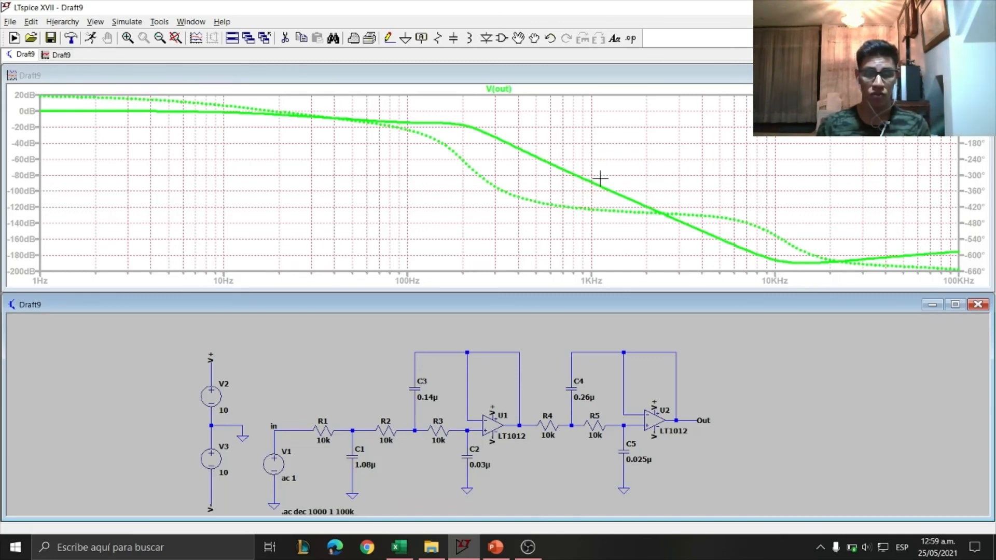
Remove the phase curve from the V(out) plot so that only the magnitude is plotted.
{"action": "right_click", "coordinate": [971, 156]}
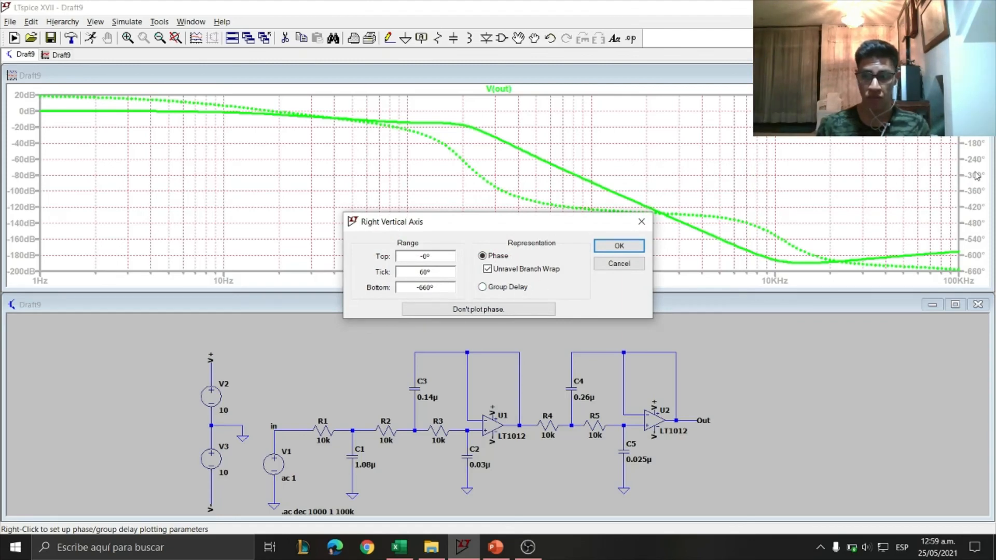
{"action": "left_click", "coordinate": [502, 310]}
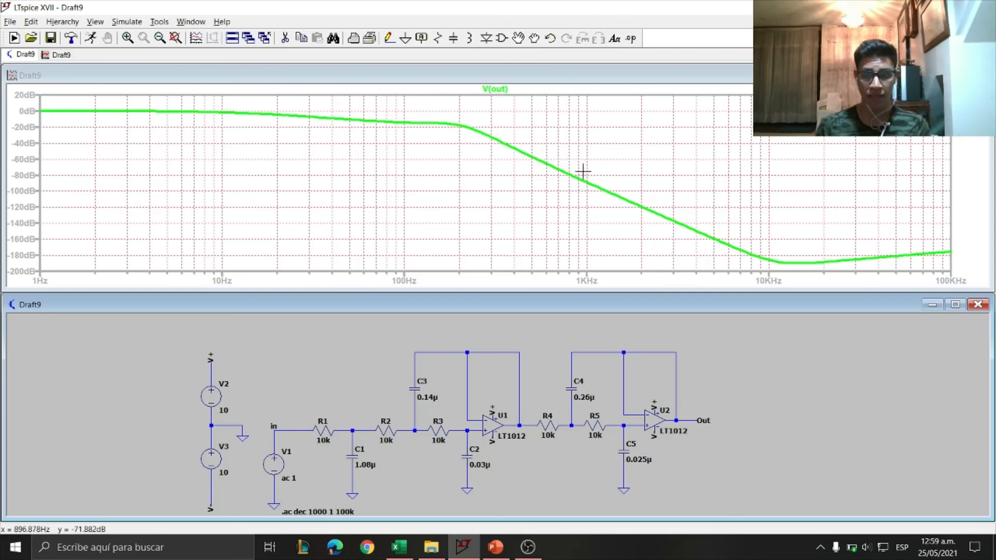
{"action": "left_click_drag", "start_coordinate": [496, 340], "coordinate": [512, 330]}
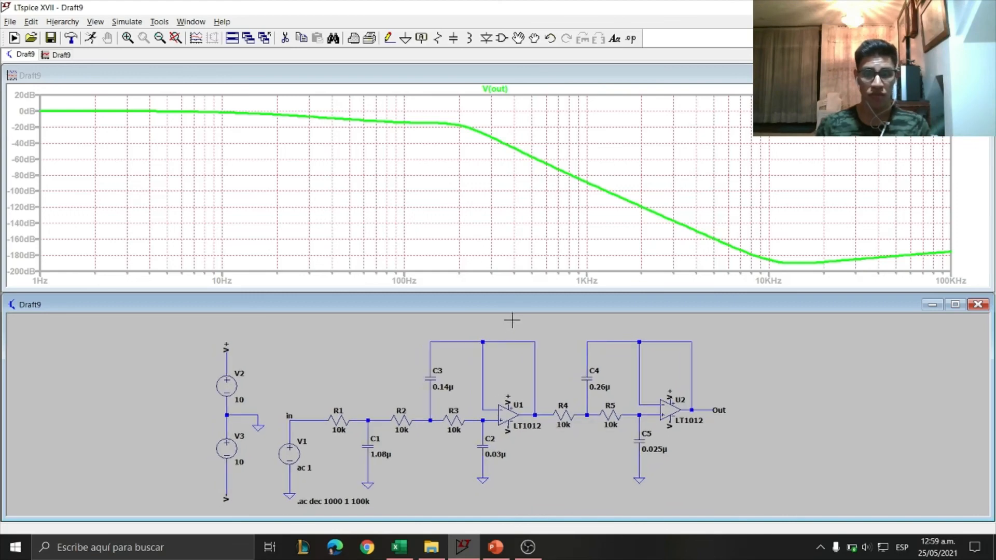
{"action": "left_click", "coordinate": [505, 90]}
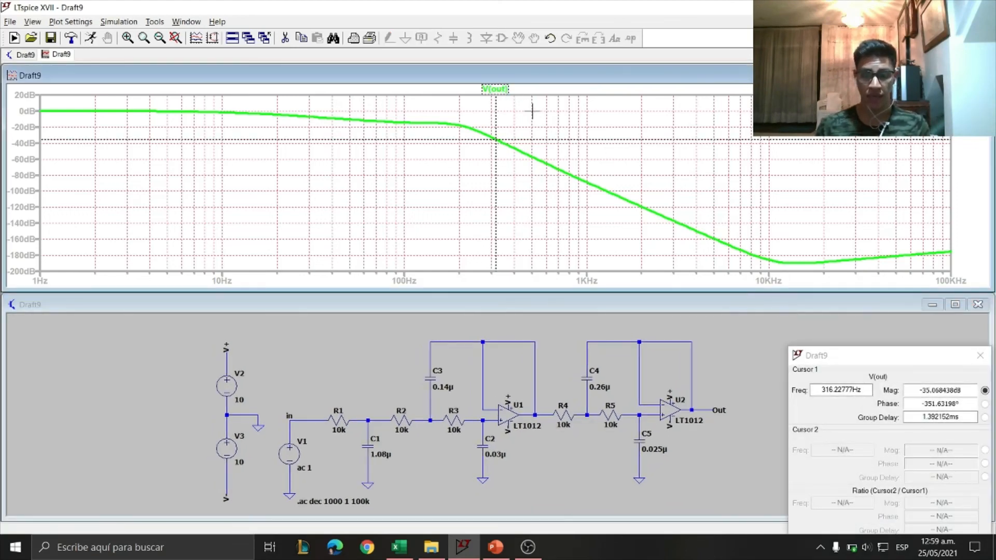
{"action": "right_click", "coordinate": [496, 90]}
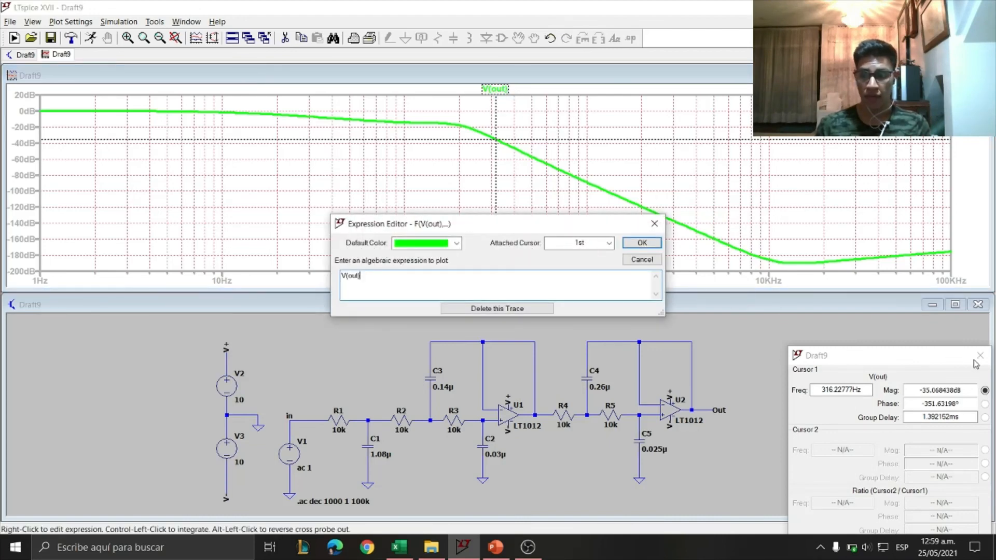
{"action": "left_click", "coordinate": [654, 224]}
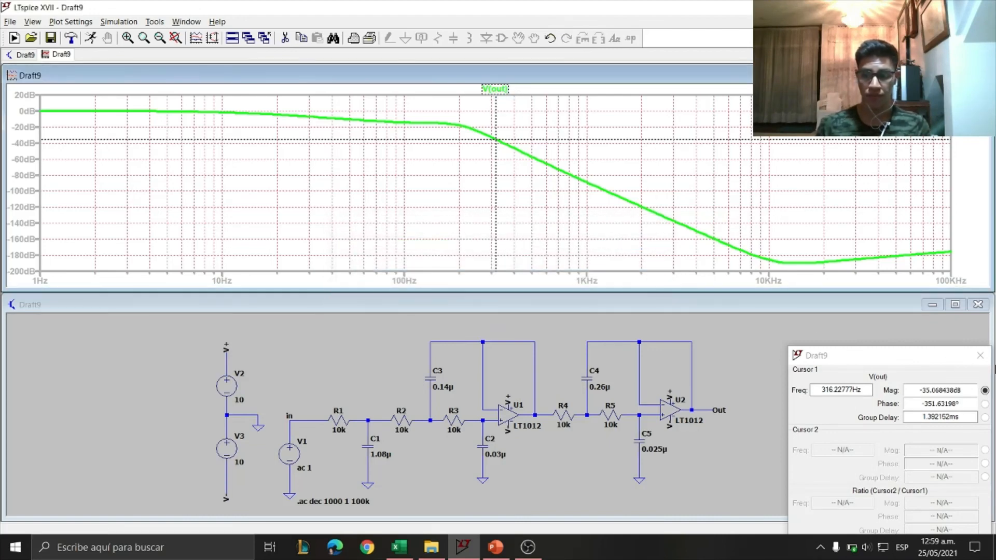
{"action": "left_click", "coordinate": [980, 355]}
Attach both the 1st and 2nd cursors to the V(out) trace.
{"action": "right_click", "coordinate": [495, 89]}
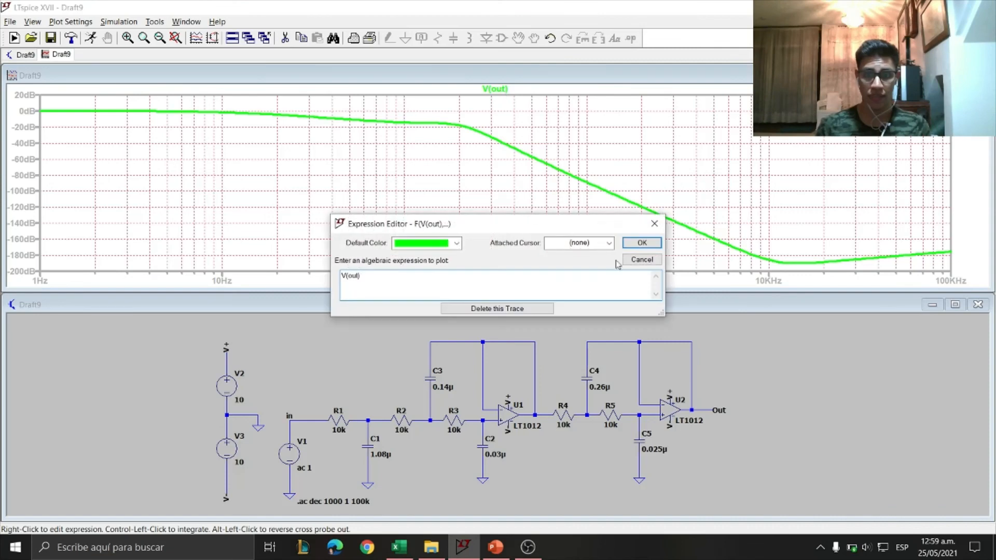
{"action": "left_click", "coordinate": [610, 243]}
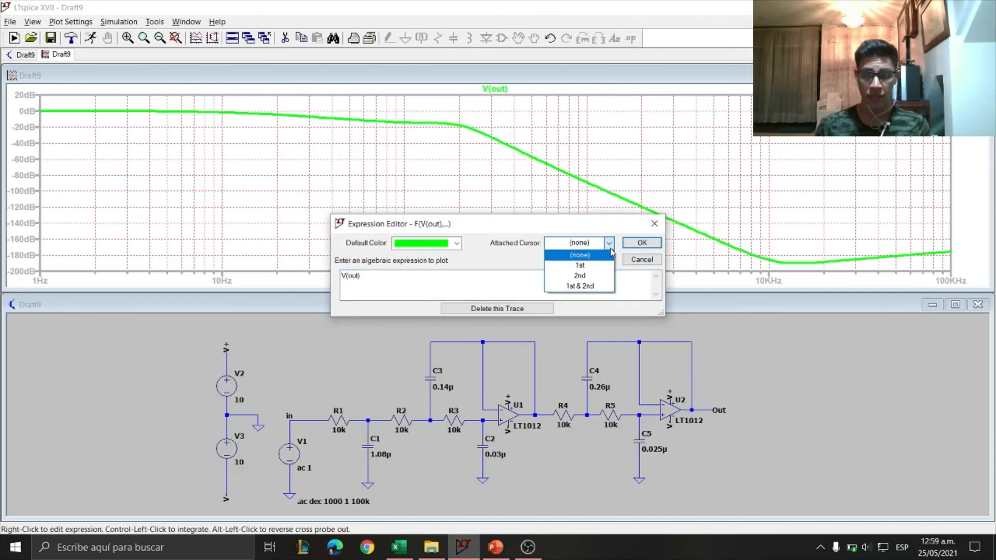
{"action": "left_click", "coordinate": [580, 286]}
{"action": "left_click", "coordinate": [628, 242]}
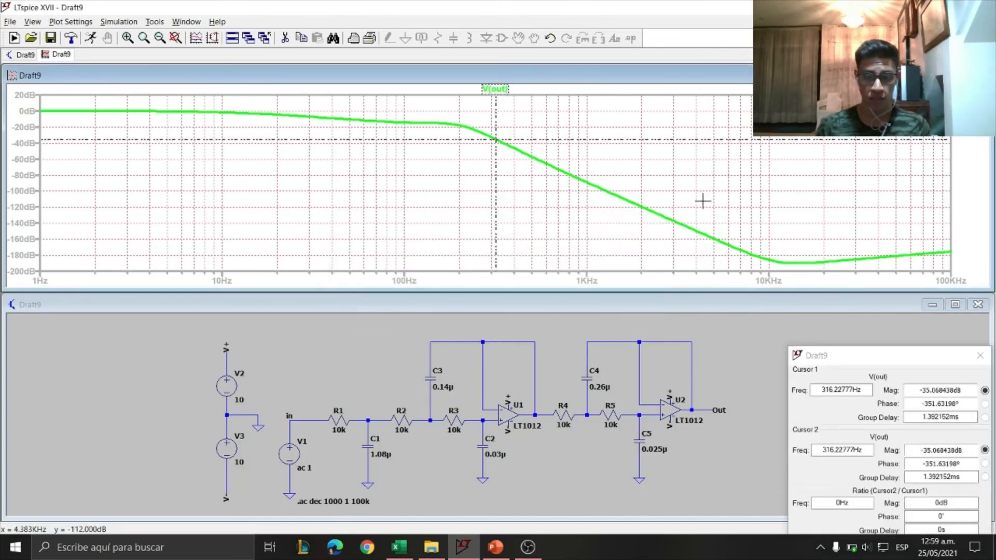
Position cursor 1 at about 200 Hz and cursor 2 at about 802 Hz on the V(out) curve.
{"action": "left_click_drag", "start_coordinate": [494, 223], "coordinate": [460, 195]}
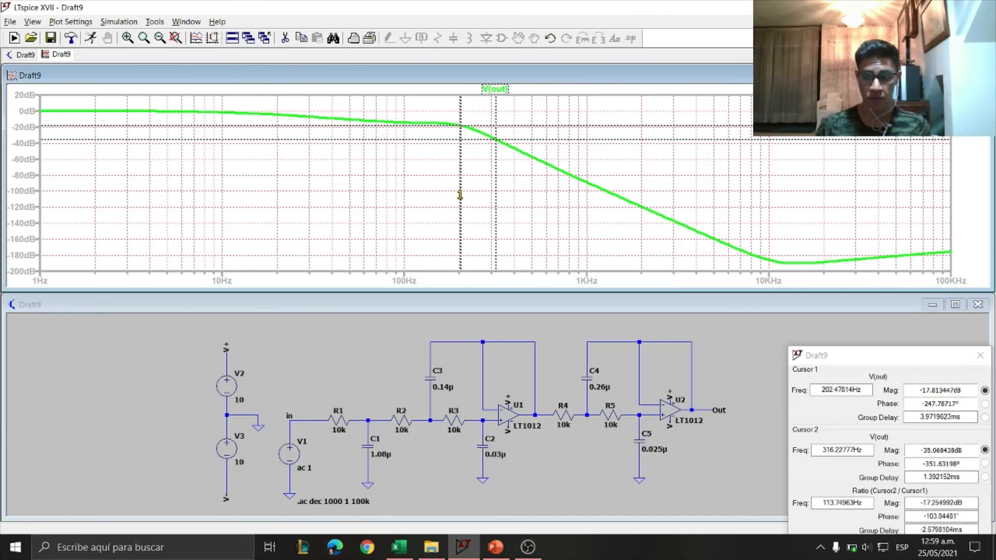
{"action": "left_click_drag", "start_coordinate": [838, 360], "coordinate": [235, 200]}
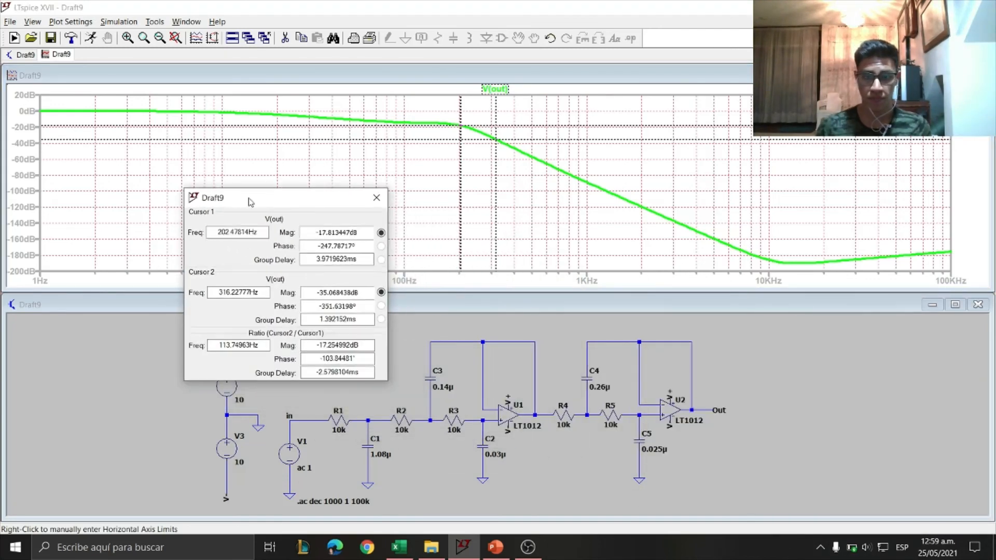
{"action": "left_click_drag", "start_coordinate": [460, 207], "coordinate": [459, 210]}
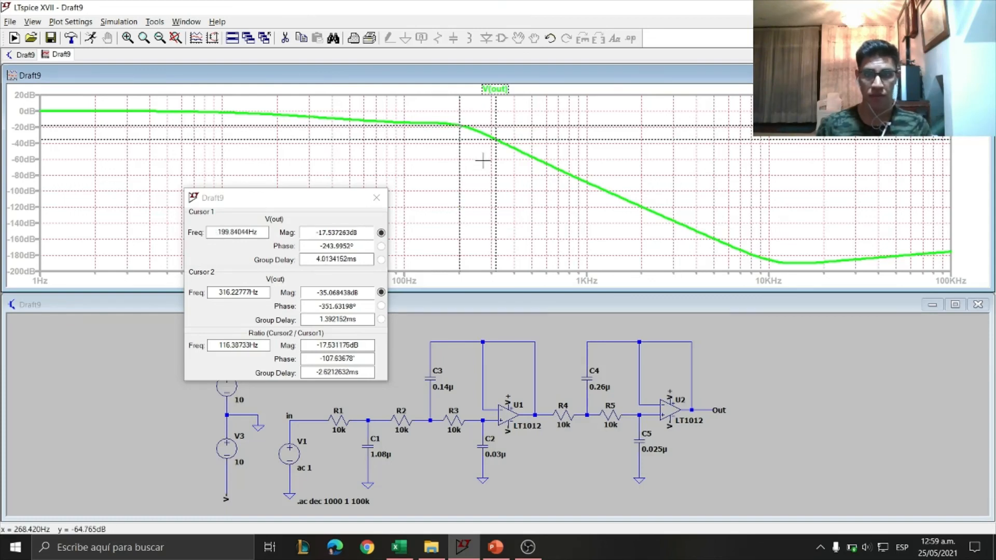
{"action": "mouse_move", "coordinate": [496, 163]}
{"action": "left_mouse_down"}
{"action": "mouse_move", "coordinate": [539, 207]}
{"action": "mouse_move", "coordinate": [569, 215]}
{"action": "left_mouse_up"}
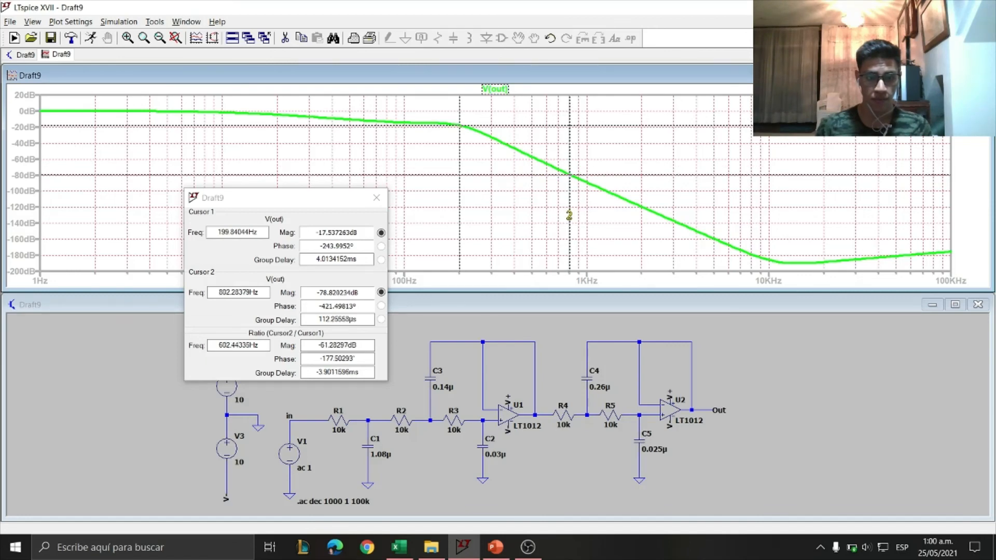
{"action": "left_click_drag", "start_coordinate": [569, 214], "coordinate": [569, 215]}
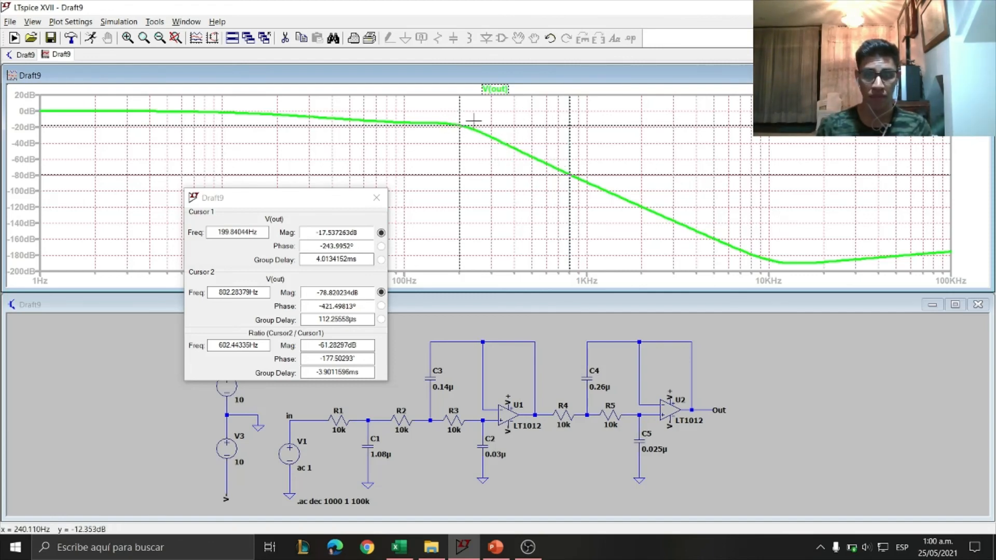
Examine the frequencies of Cursor 1, Cursor 2 and their ratio in the cursor readout, and move the readout off the curve.
{"action": "left_click_drag", "start_coordinate": [336, 202], "coordinate": [338, 135]}
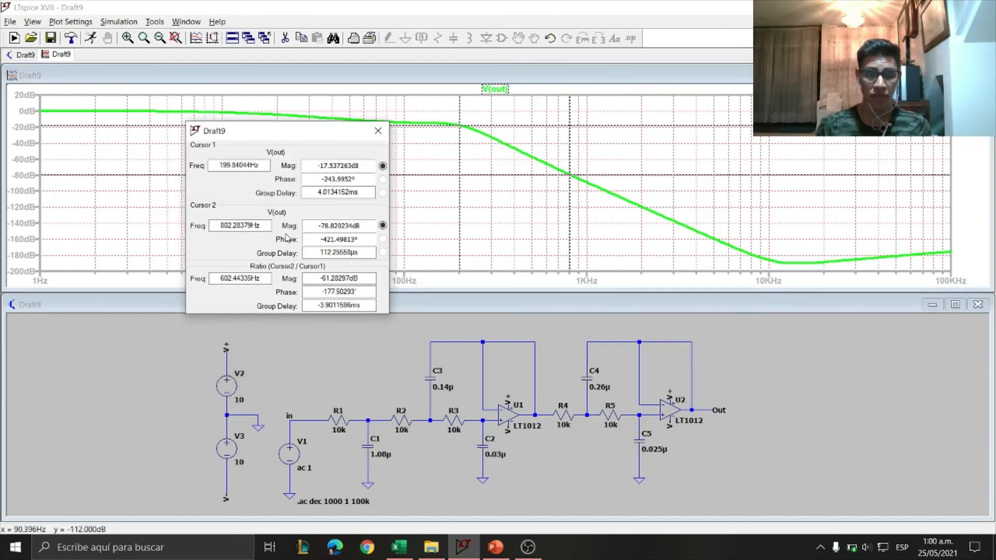
{"action": "left_click_drag", "start_coordinate": [262, 165], "coordinate": [210, 165]}
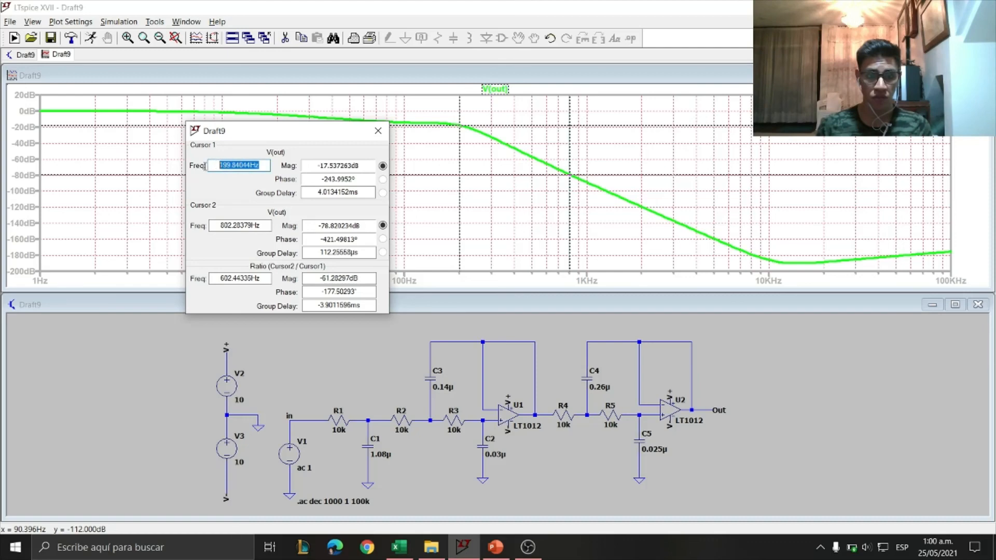
{"action": "left_click_drag", "start_coordinate": [264, 226], "coordinate": [220, 227]}
{"action": "left_click_drag", "start_coordinate": [262, 278], "coordinate": [225, 279]}
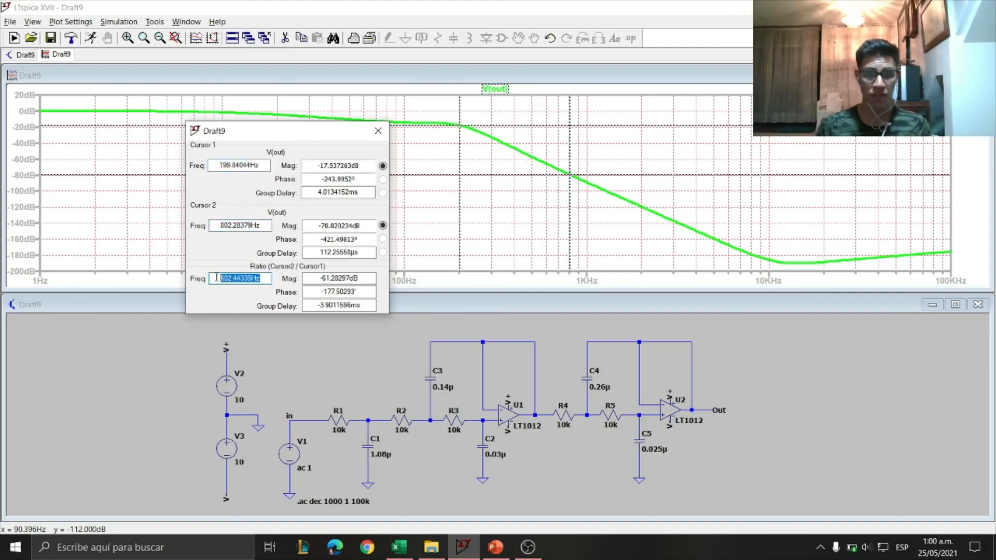
{"action": "left_click_drag", "start_coordinate": [304, 134], "coordinate": [162, 156]}
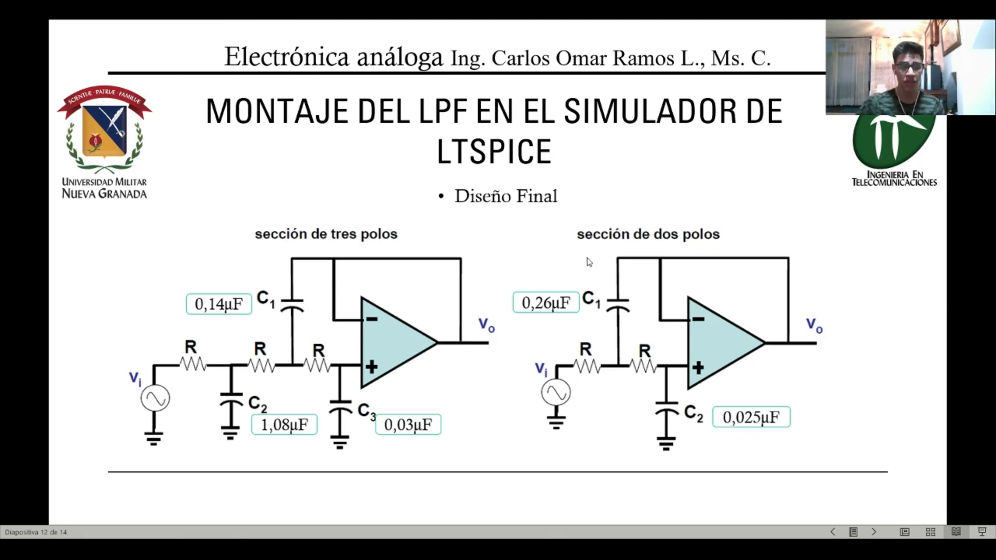
{"action": "left_click", "coordinate": [608, 259]}
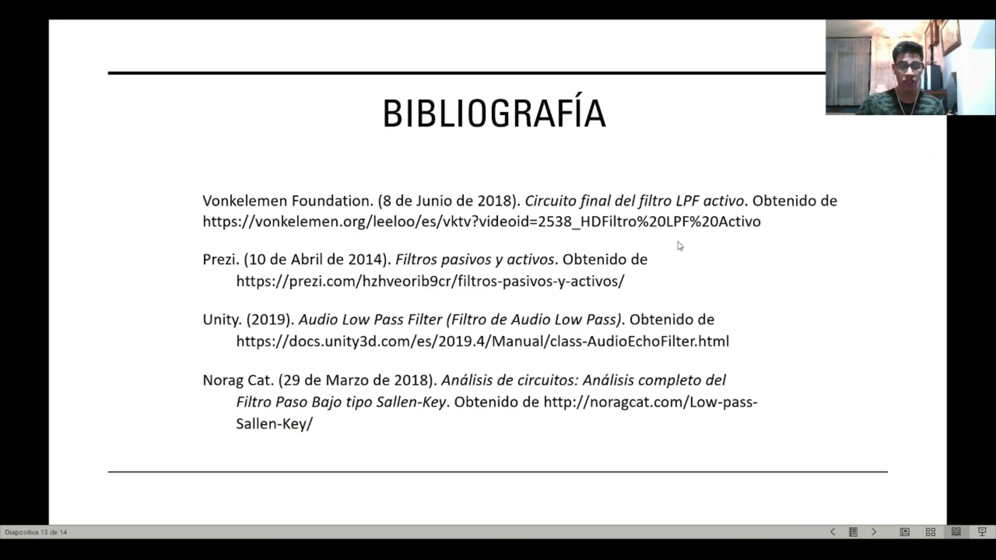
{"action": "left_click", "coordinate": [718, 289]}
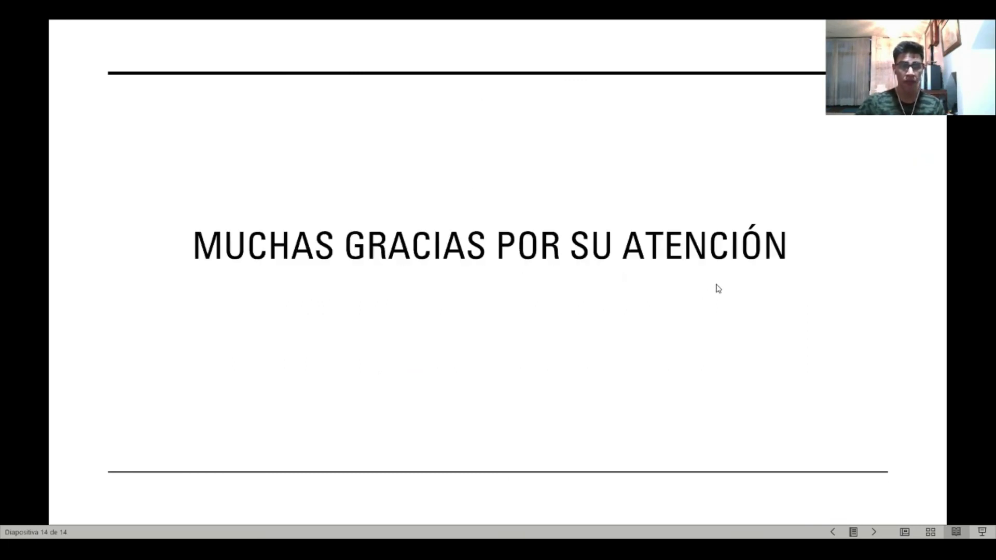